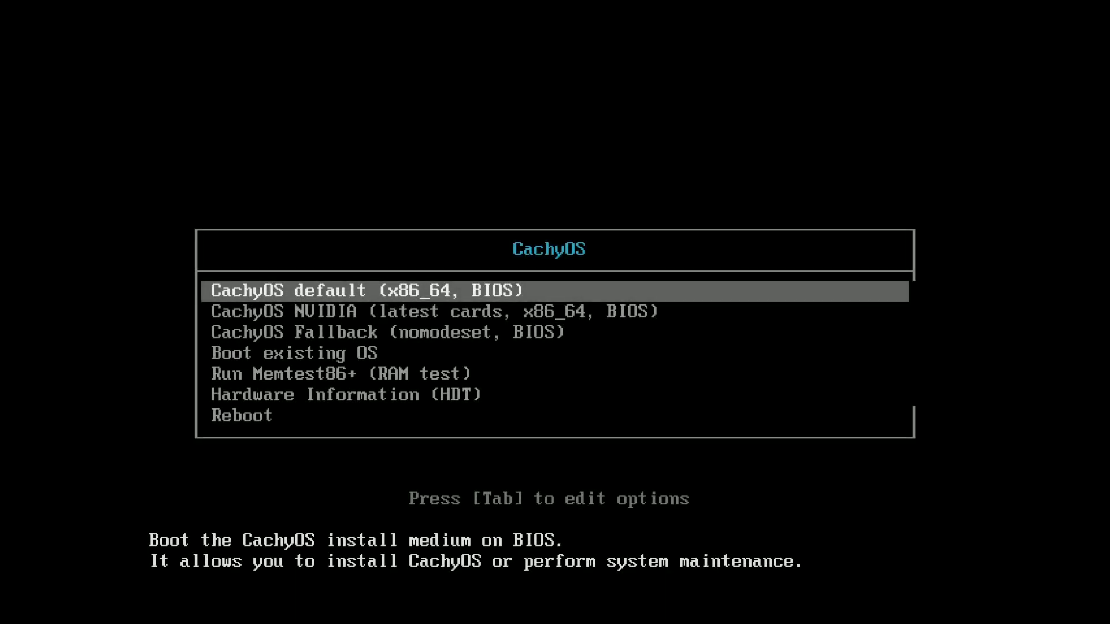
- Preview the Boot existing OS entry, then boot the live system from CachyOS default
key(Down)
key(Down)
key(Down)
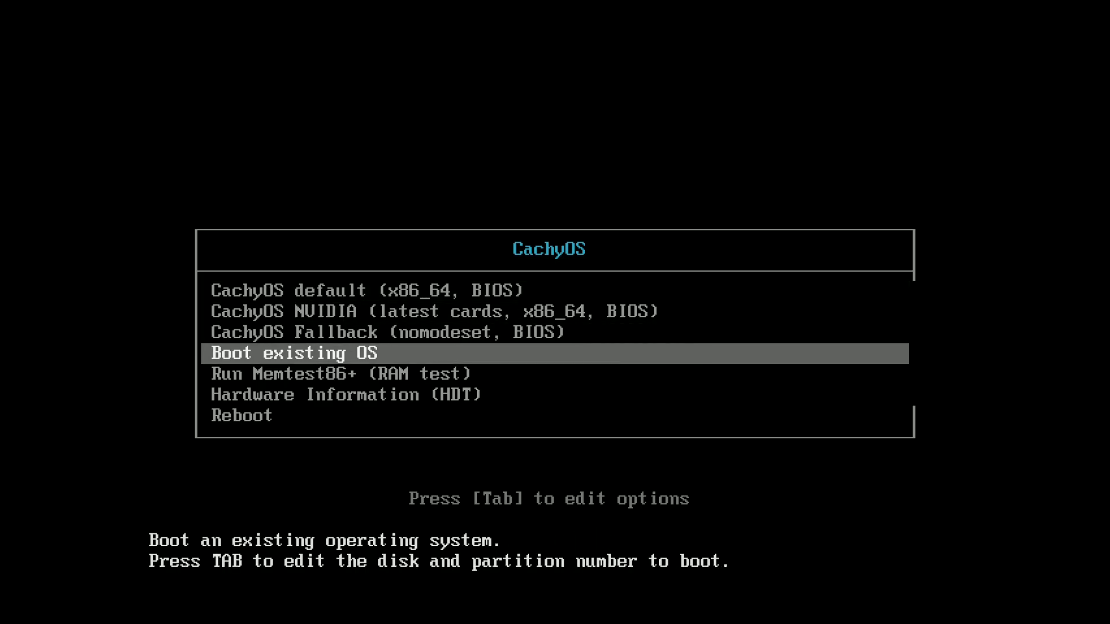
key(Up)
key(Up)
key(Up)
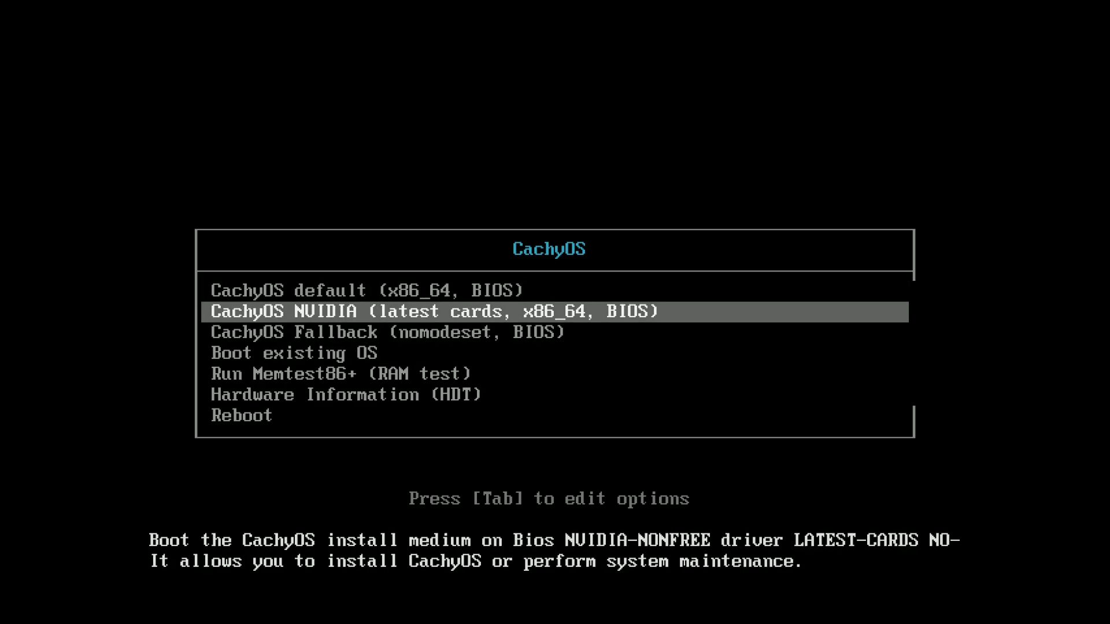
key(Return)
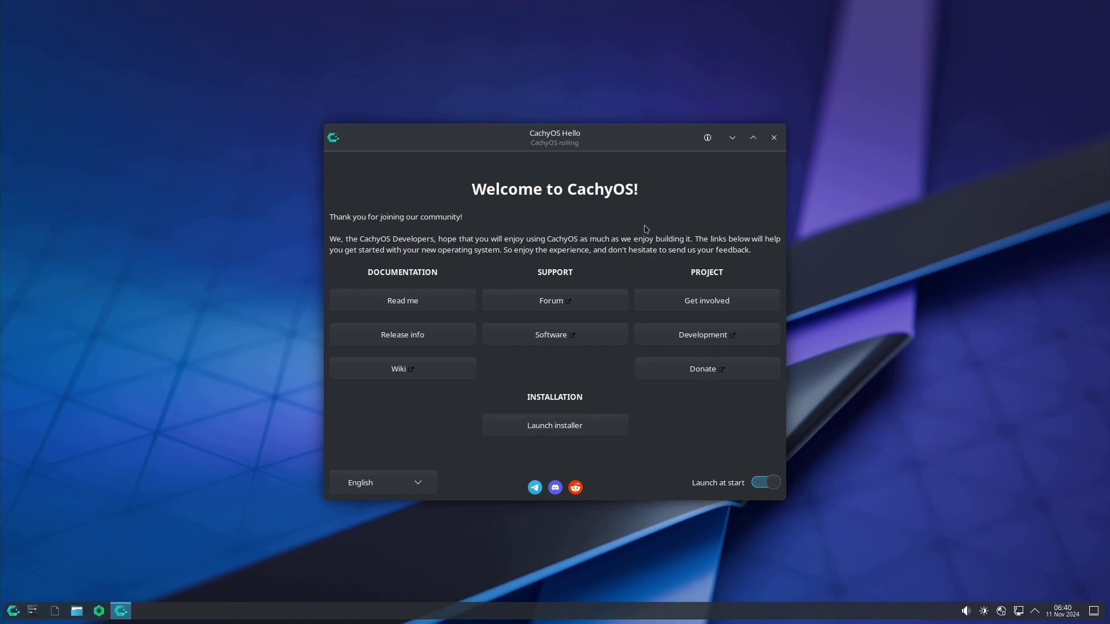
- Check CachyOS Hello's version 0.15.3 in About, disable Launch at start, and close it
click(708, 137)
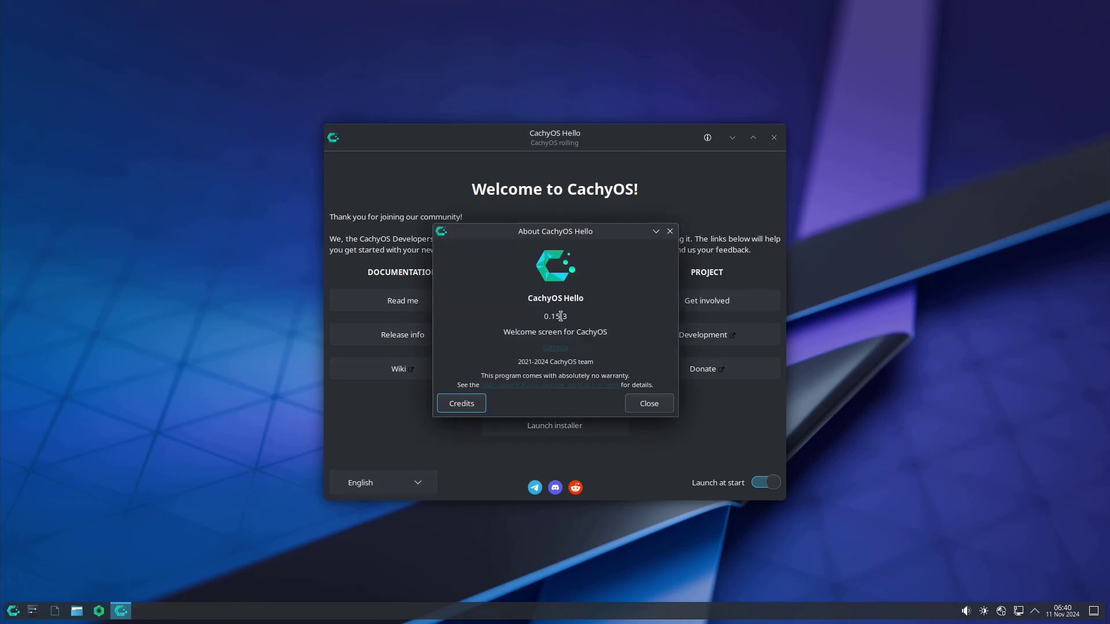
drag(524, 316, 575, 317)
click(653, 404)
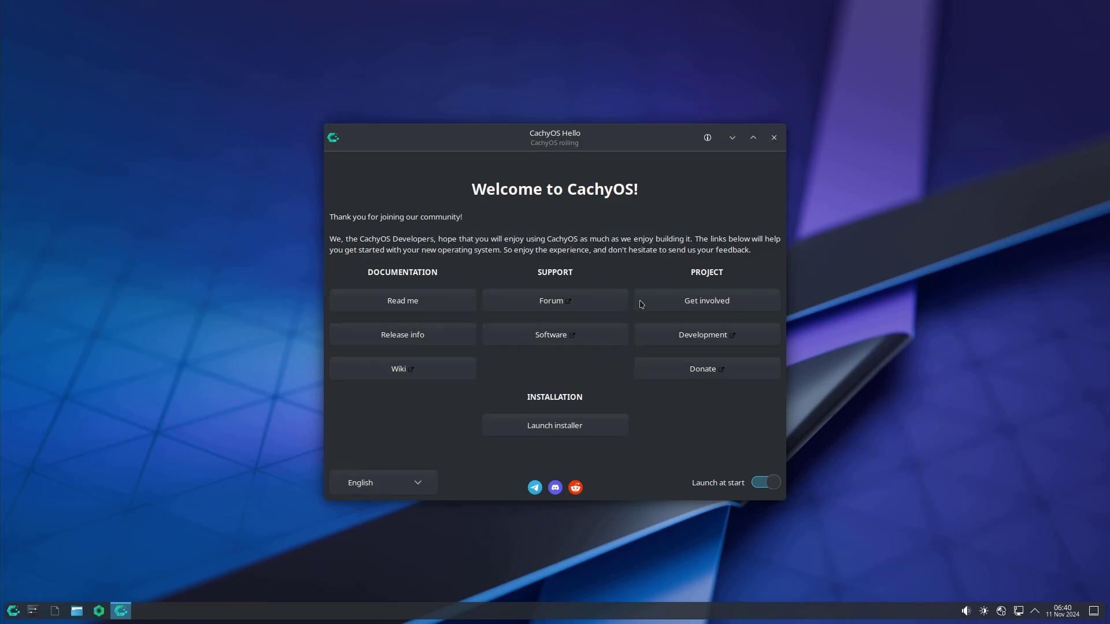
click(764, 484)
click(773, 139)
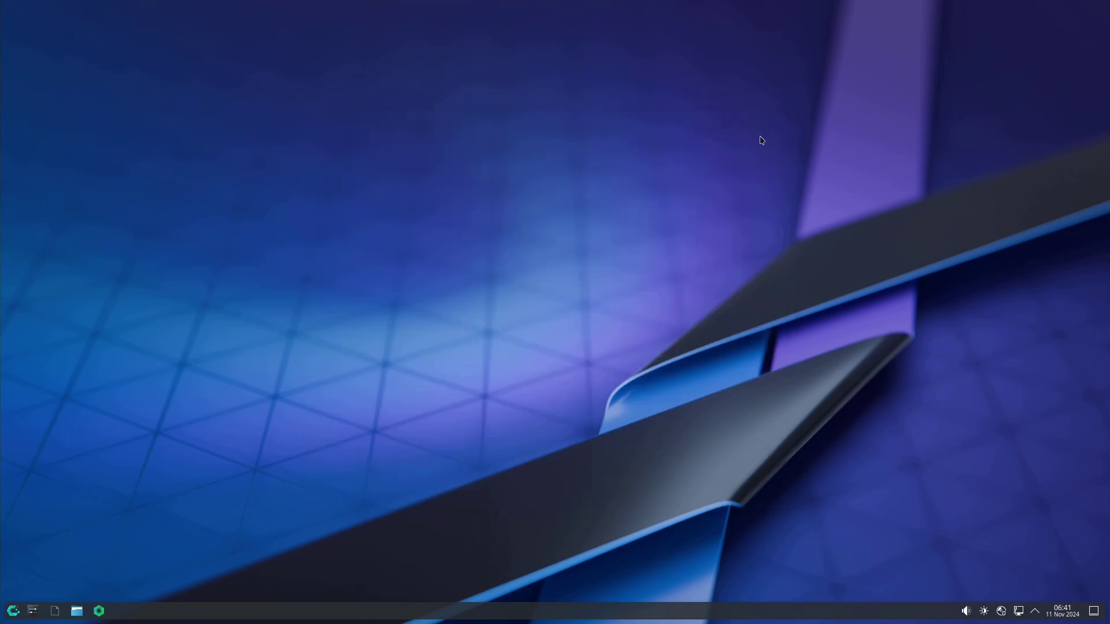
- Browse the launcher's All Applications list and launch System Settings
click(12, 611)
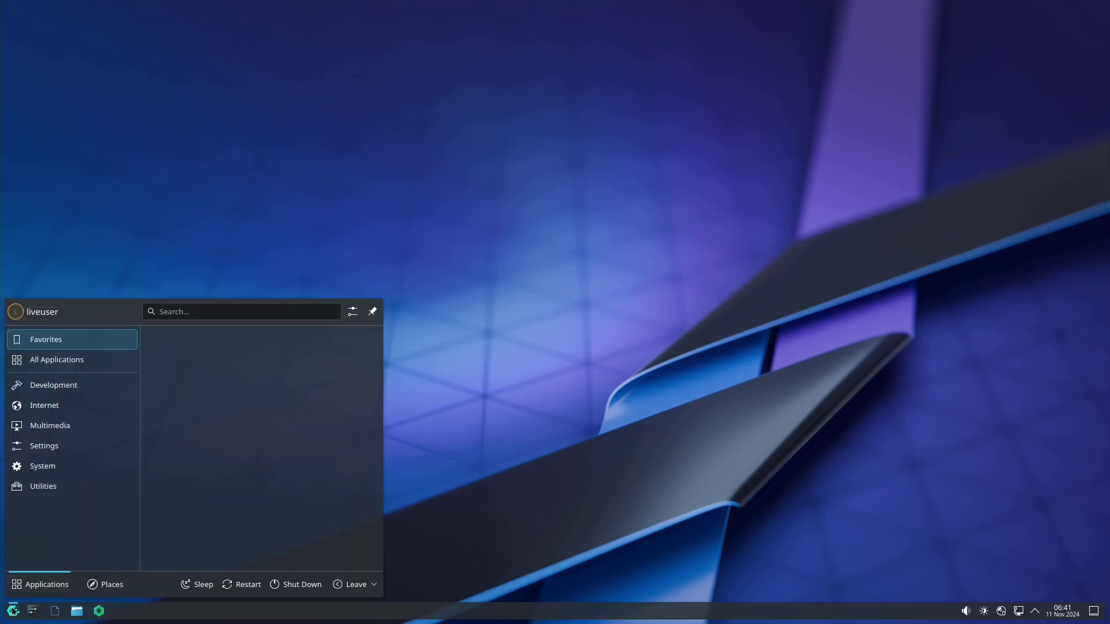
click(59, 367)
scroll(233, 388, down, 2)
scroll(234, 387, down, 10)
scroll(233, 388, down, 3)
scroll(234, 388, up, 5)
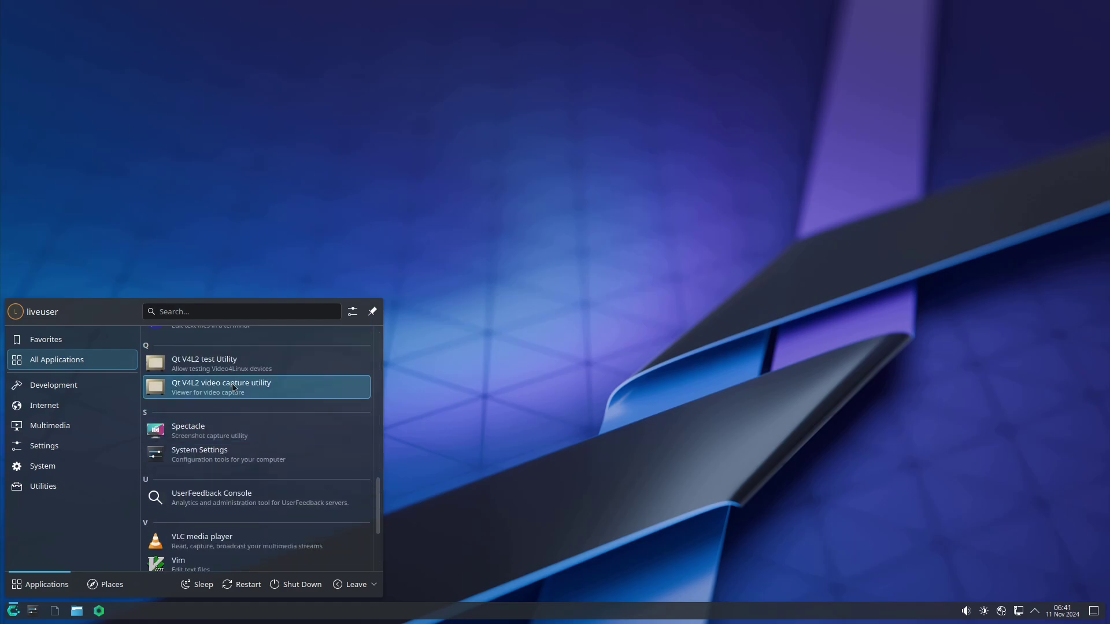
scroll(233, 387, up, 8)
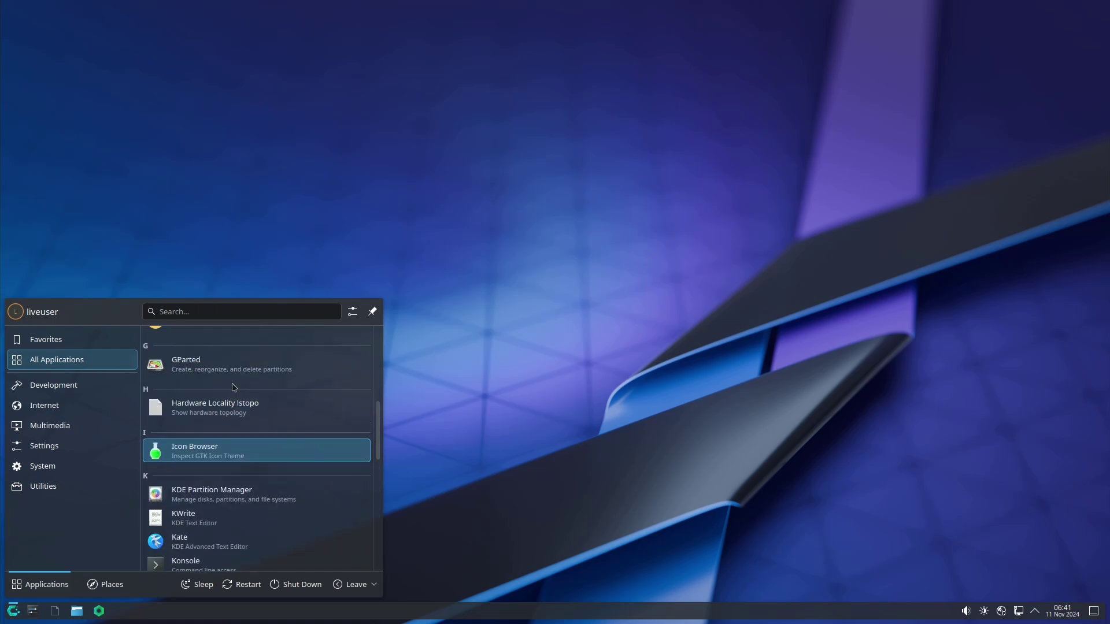
scroll(234, 387, up, 1)
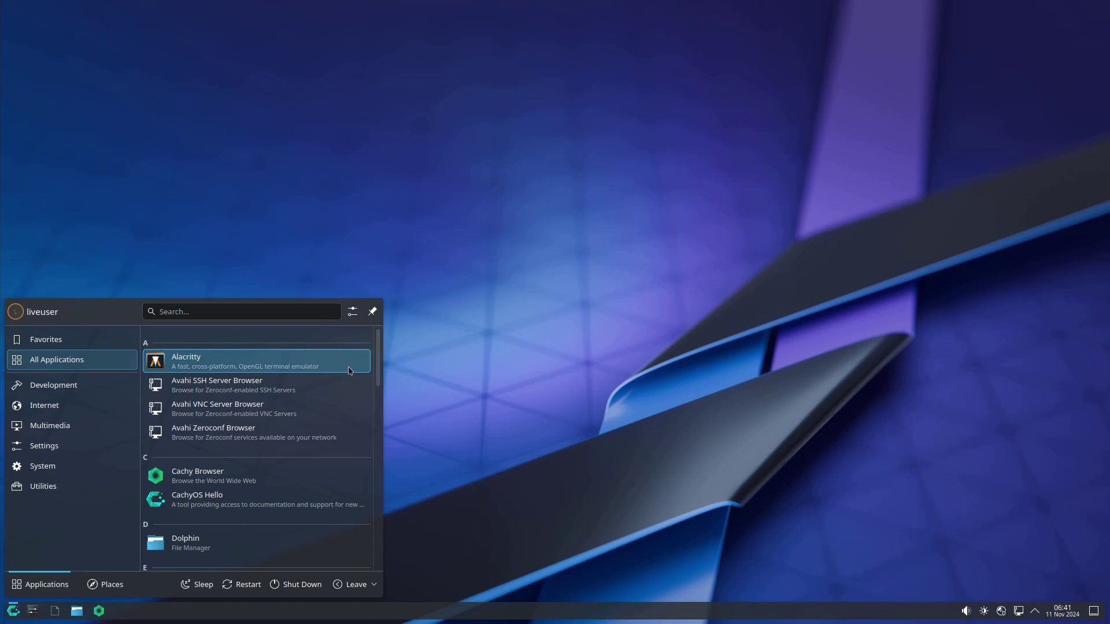
scroll(327, 390, down, 1)
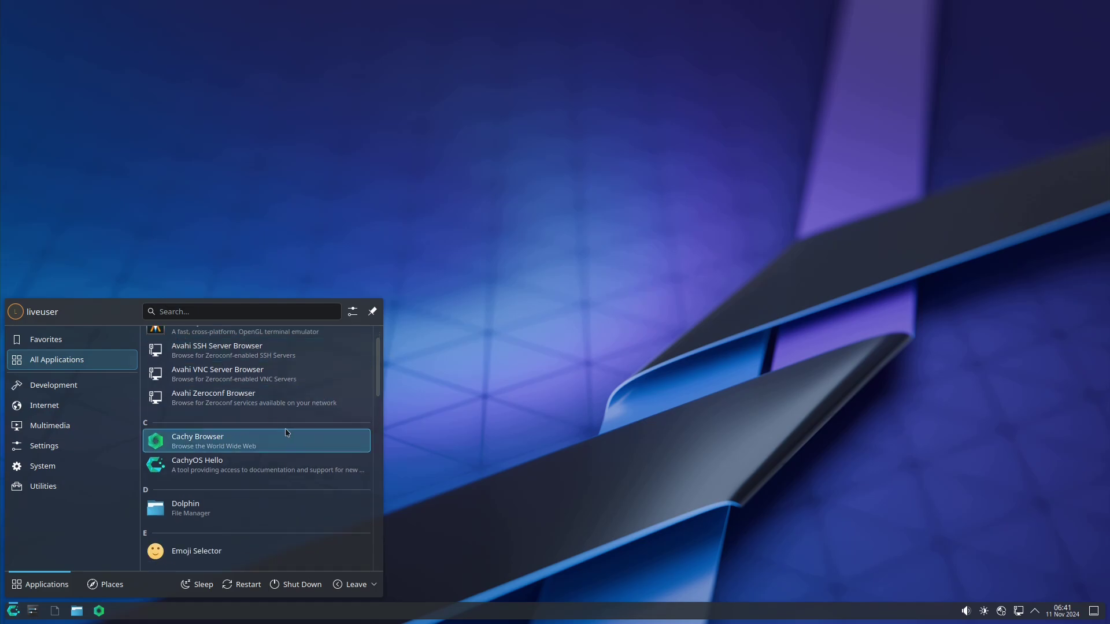
scroll(284, 446, down, 2)
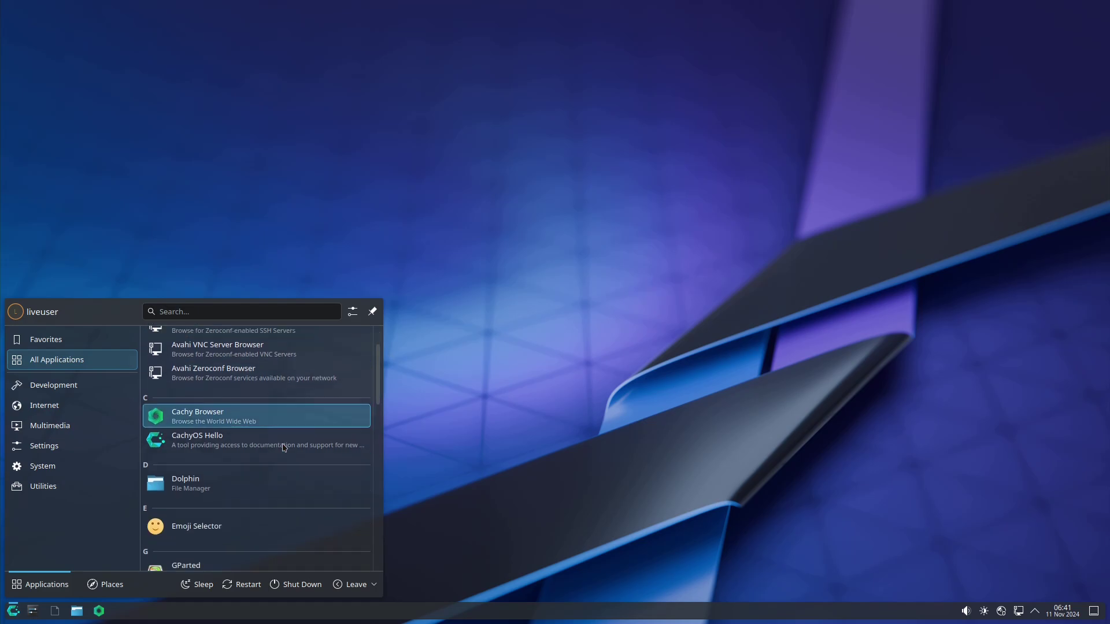
scroll(268, 370, down, 2)
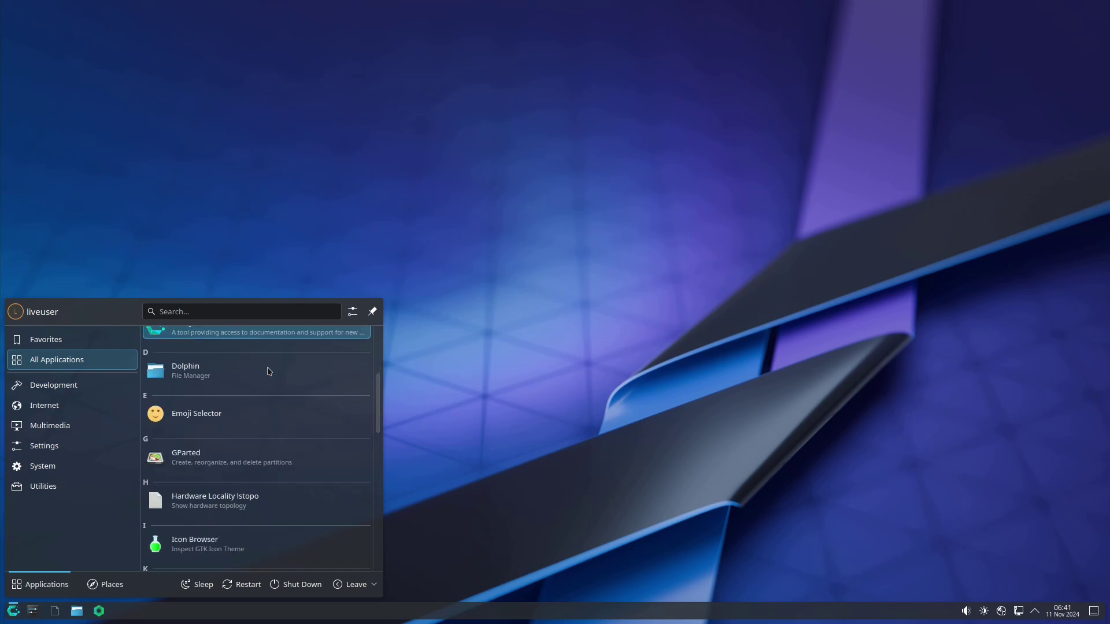
scroll(268, 371, down, 12)
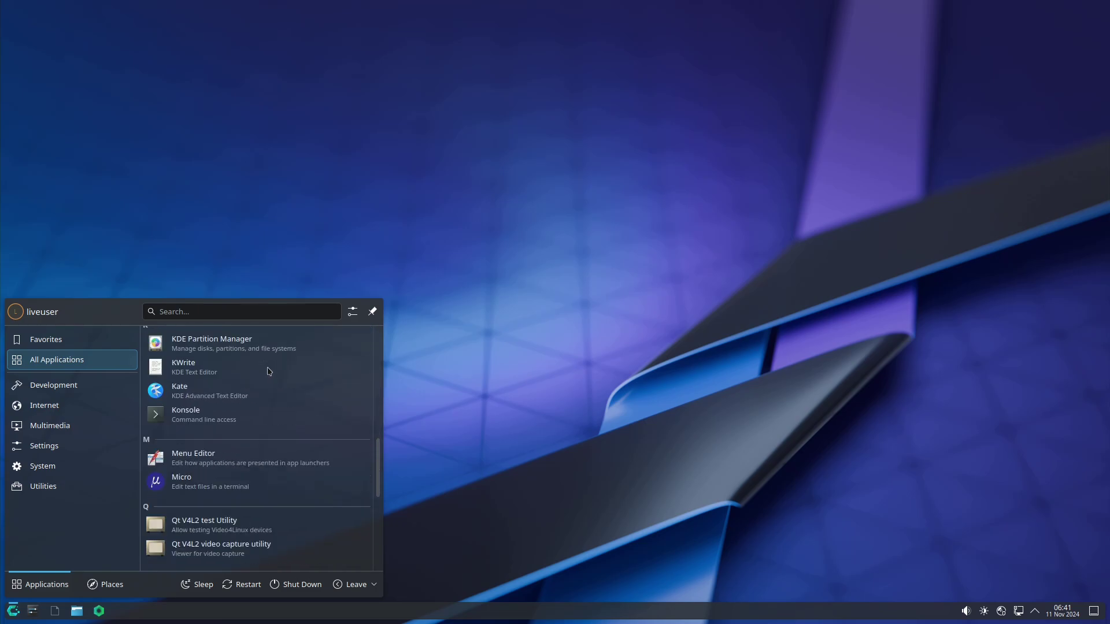
scroll(266, 382, down, 4)
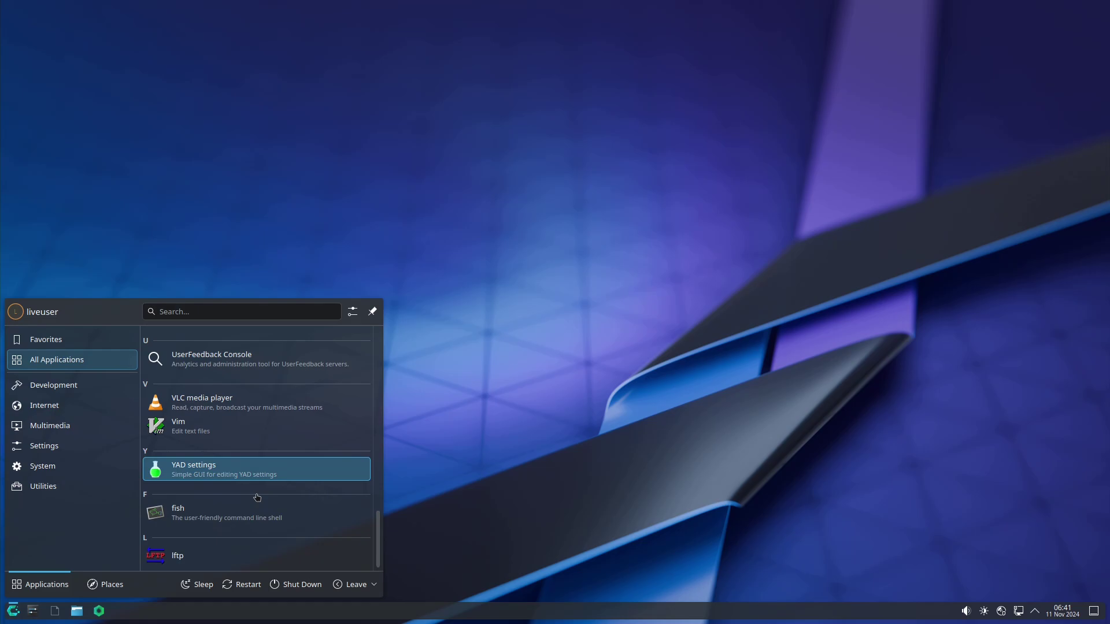
scroll(258, 498, up, 3)
click(258, 411)
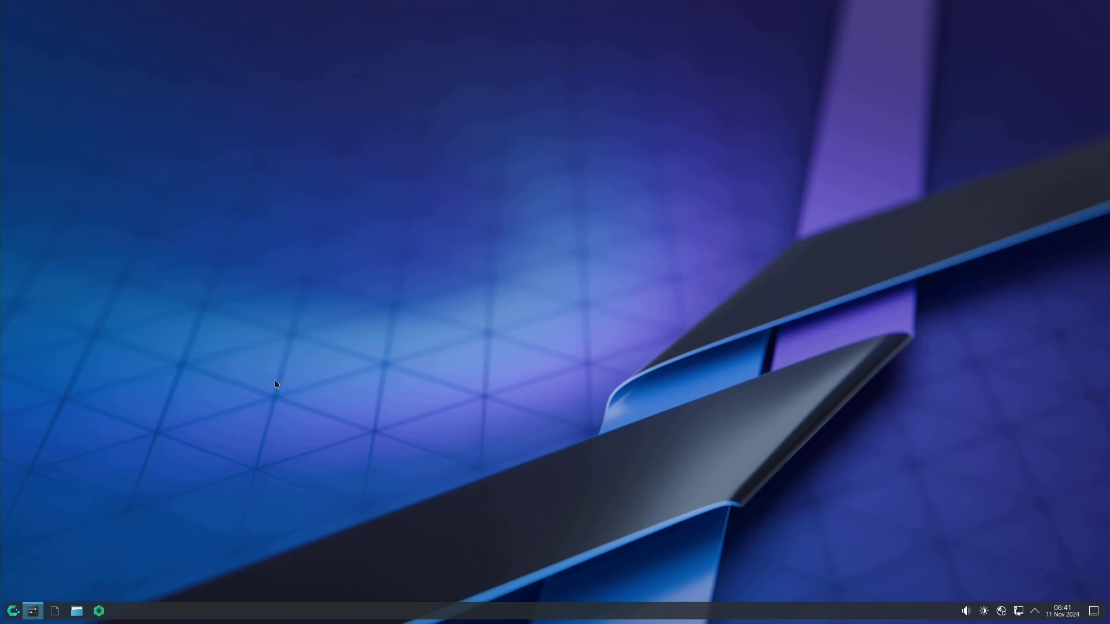
drag(435, 301, 445, 495)
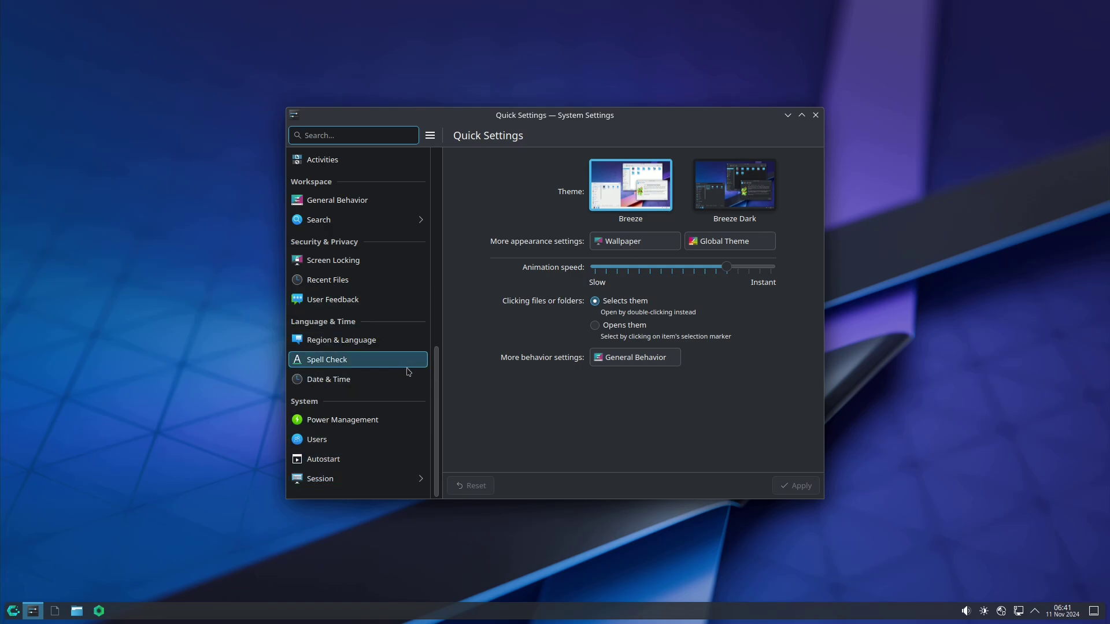
drag(433, 409, 438, 196)
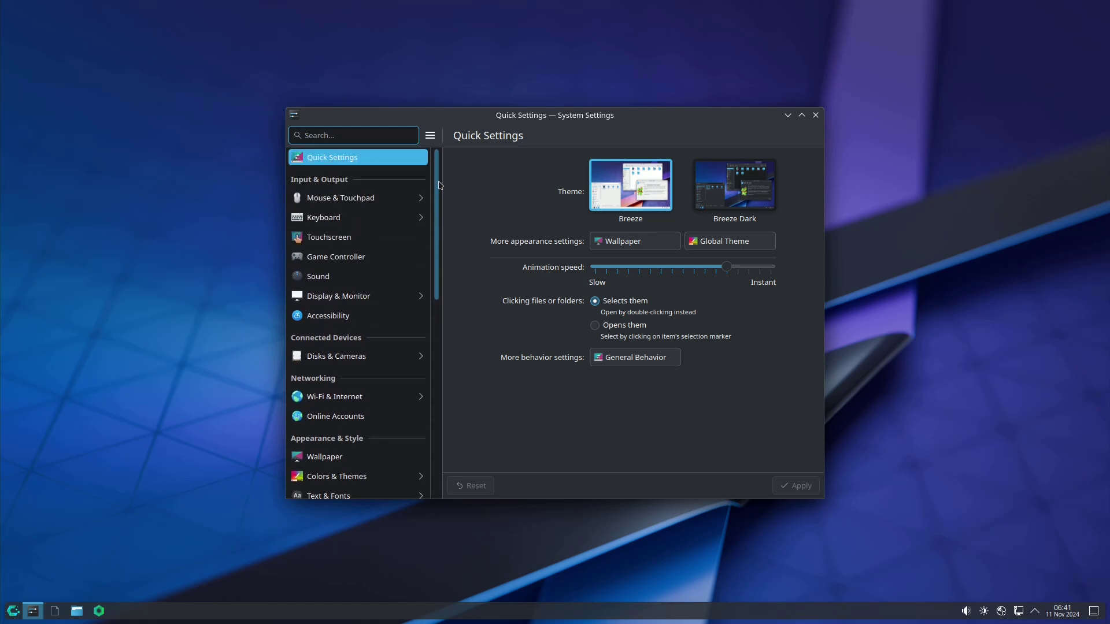
click(816, 115)
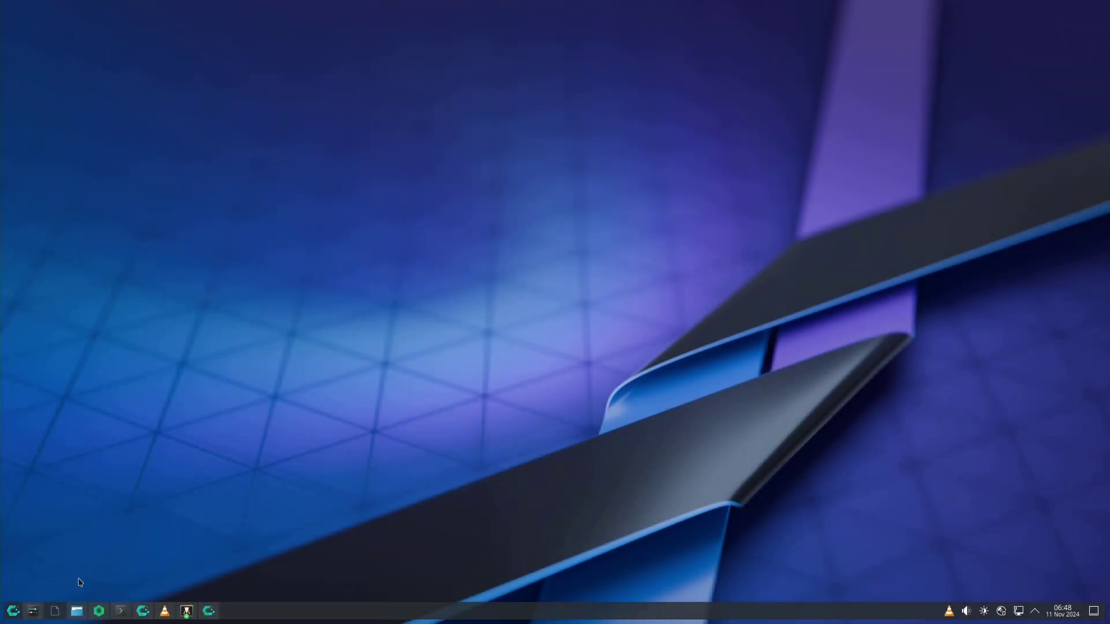
- In about:support, review version 131.0.3, distribution ID cachyos.org and the OS kernel, then view Linux Kernel Archives
click(100, 612)
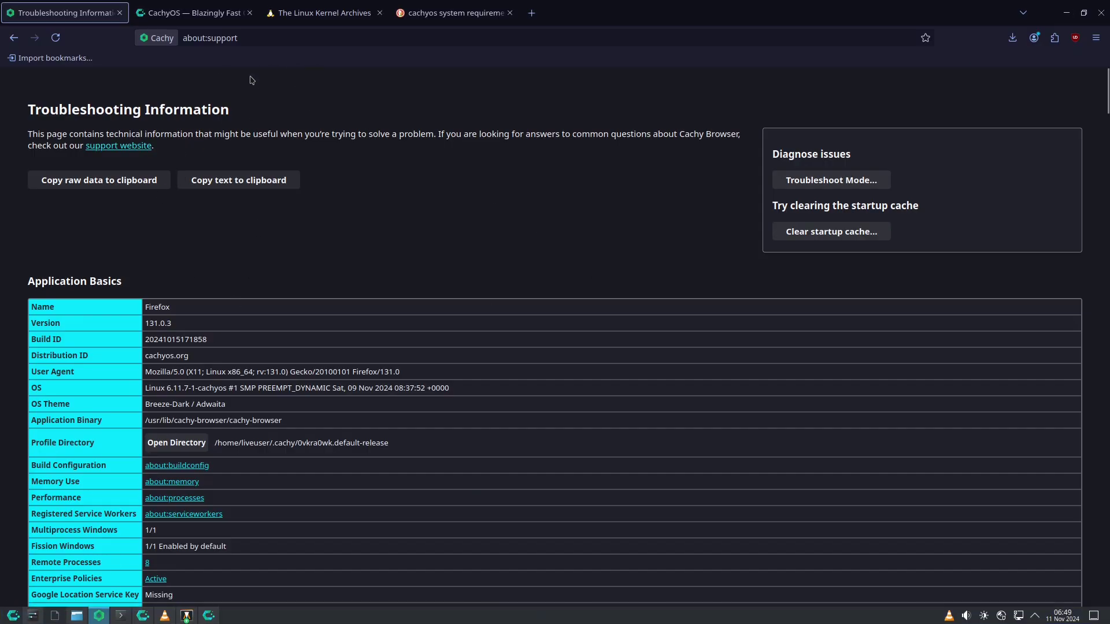
scroll(468, 208, down, 5)
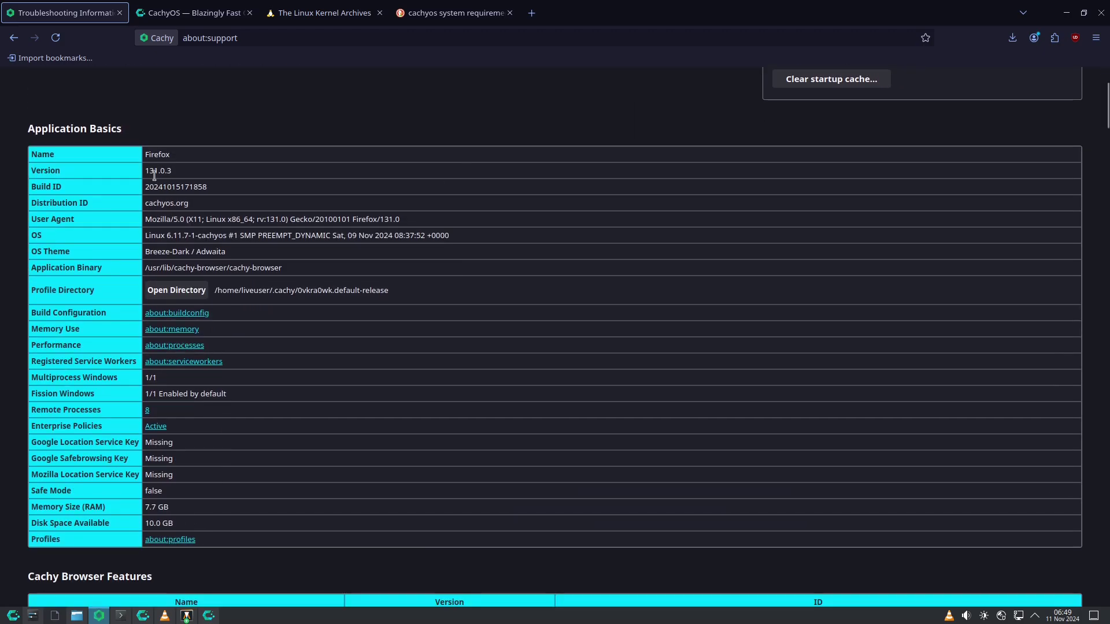
drag(180, 173, 144, 172)
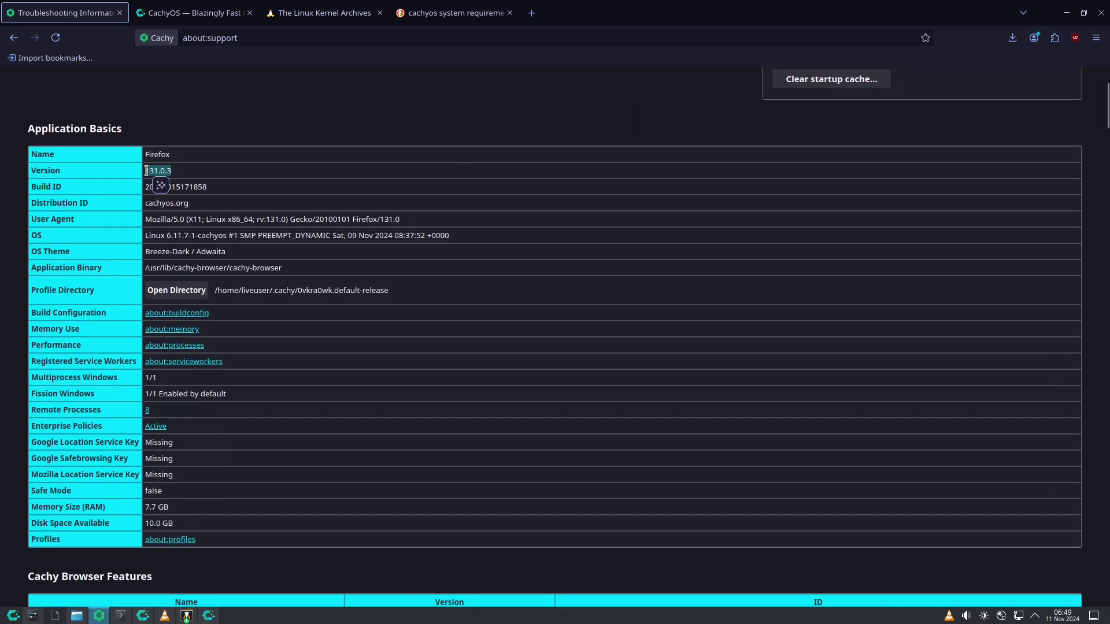
click(198, 170)
drag(189, 204, 145, 204)
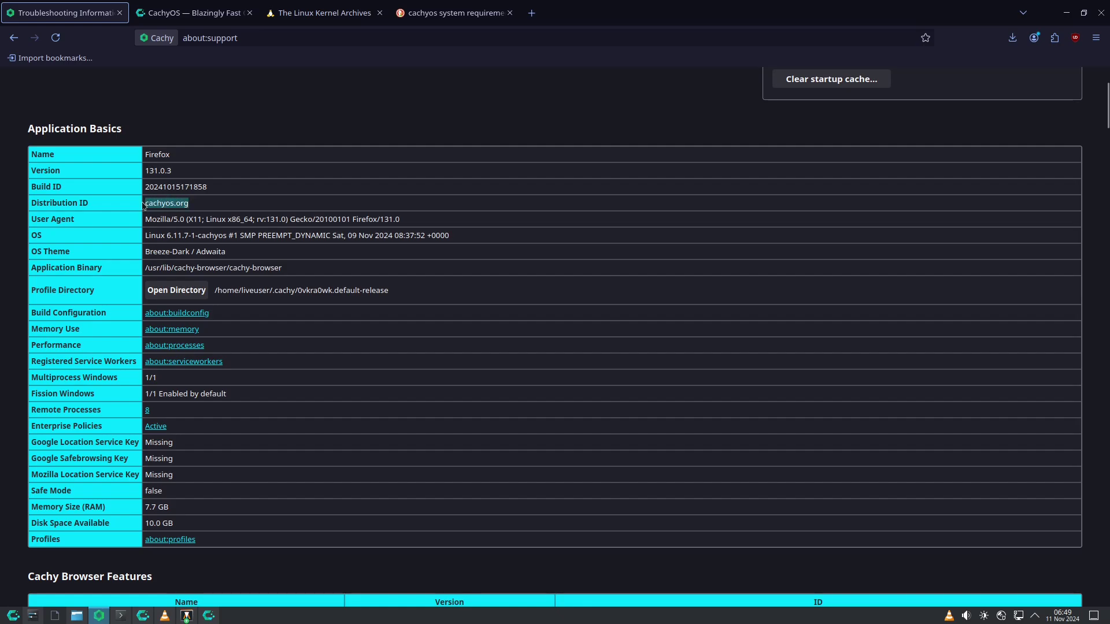
click(218, 211)
drag(148, 237, 200, 236)
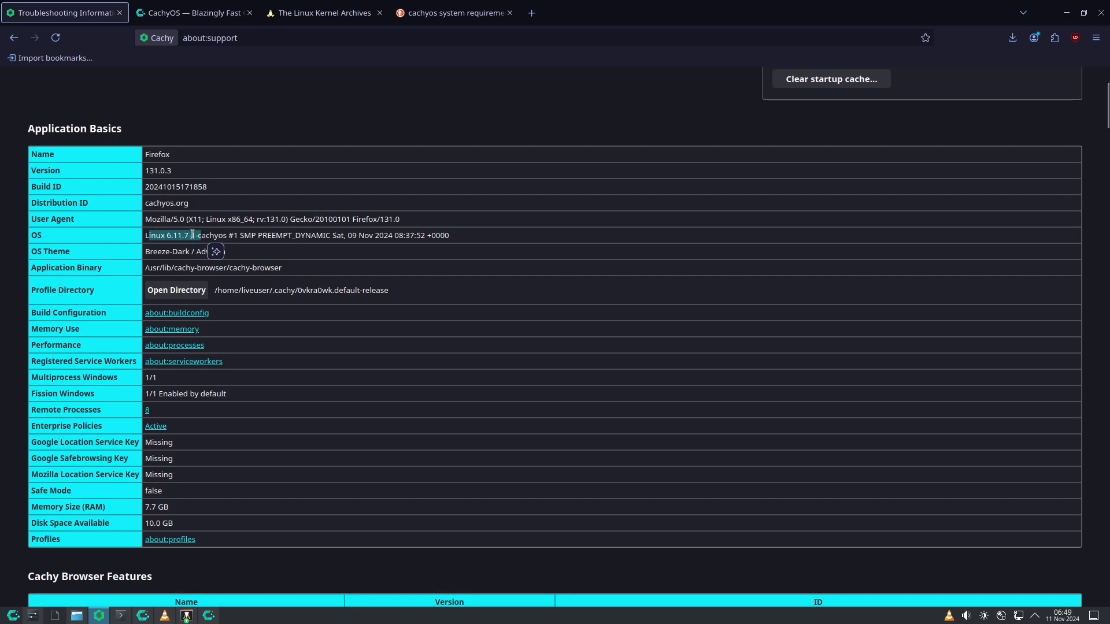
click(325, 16)
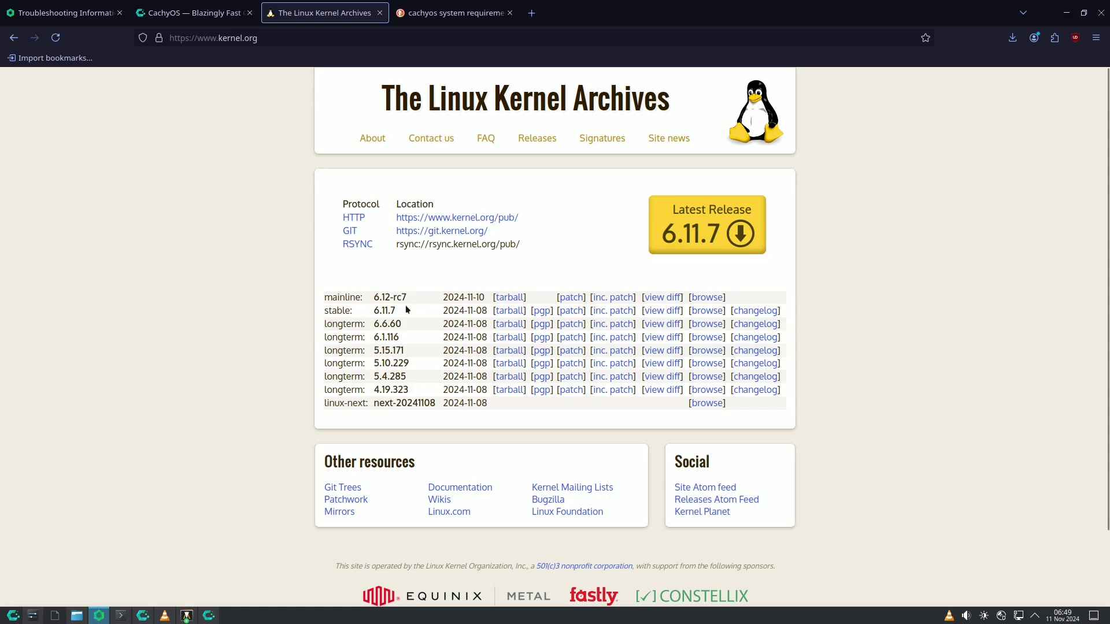
- Note stable kernel 6.11.7, read kernel.org's Releases page, then return to Troubleshooting Information
drag(405, 310, 323, 312)
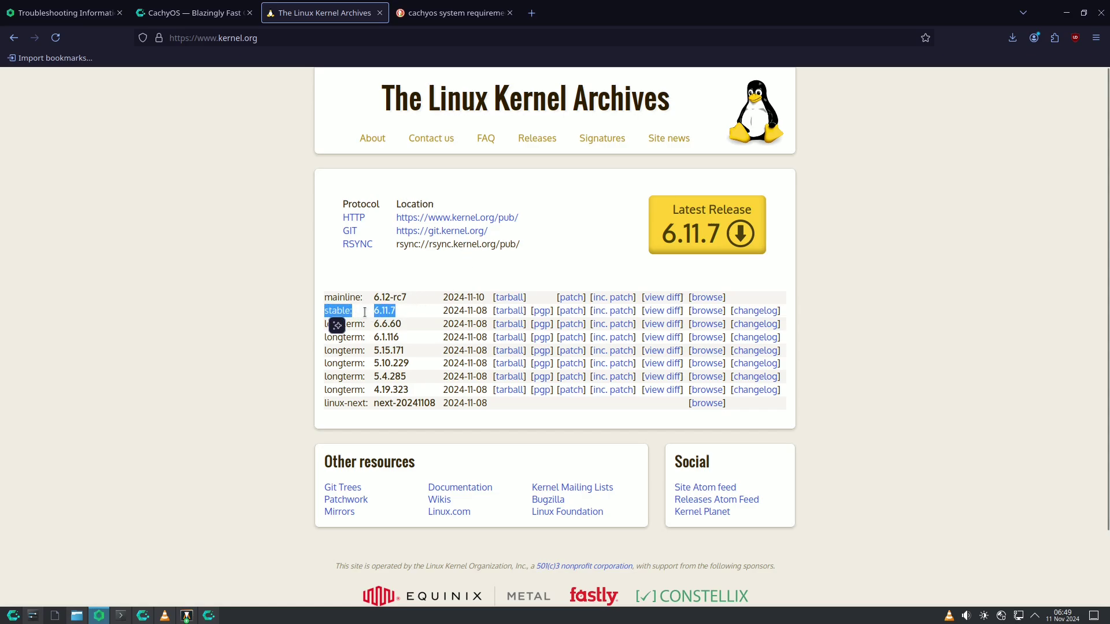
click(310, 370)
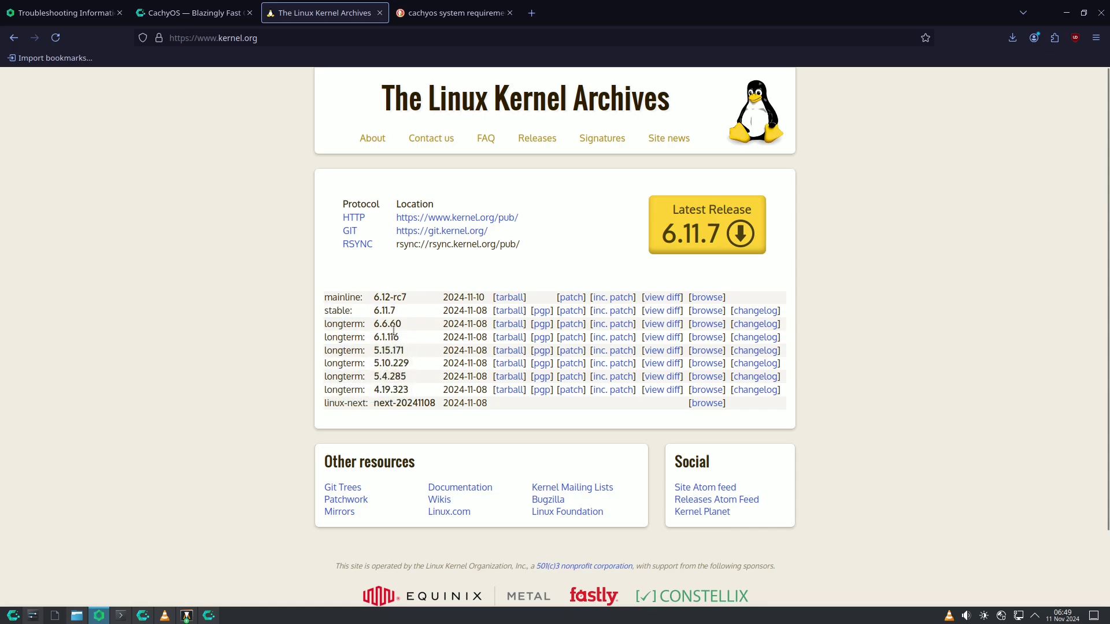
click(537, 138)
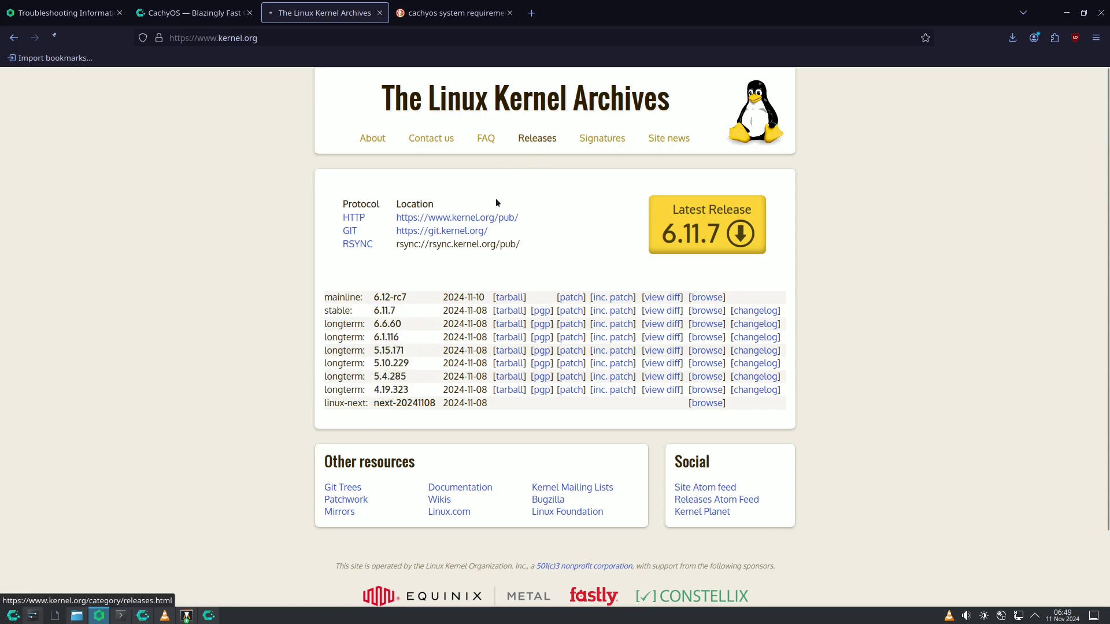
scroll(507, 196, down, 5)
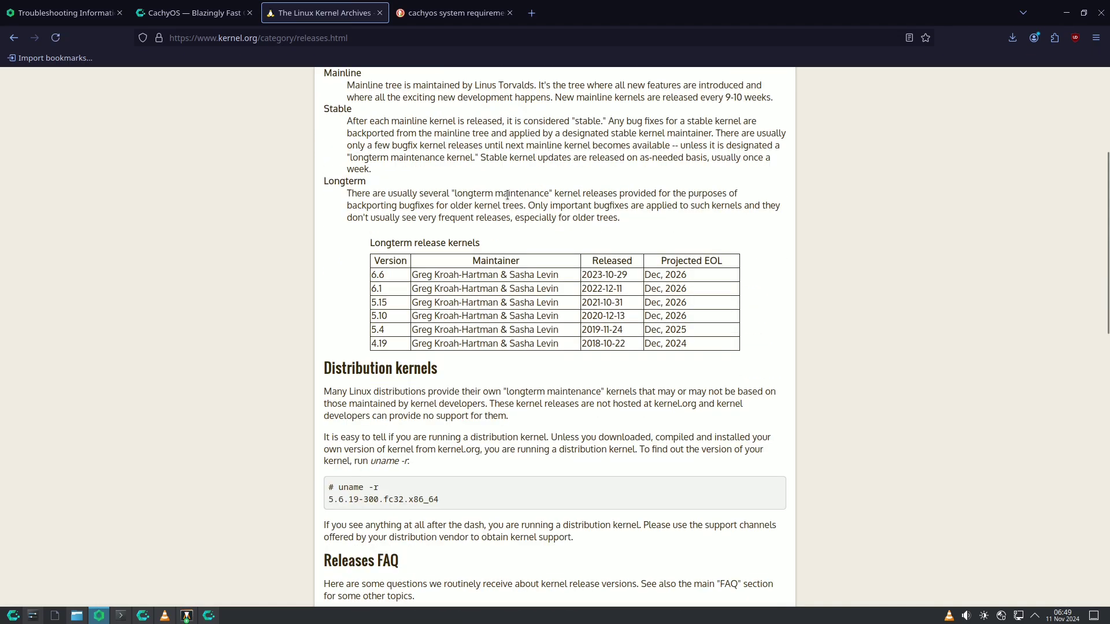
scroll(377, 257, up, 5)
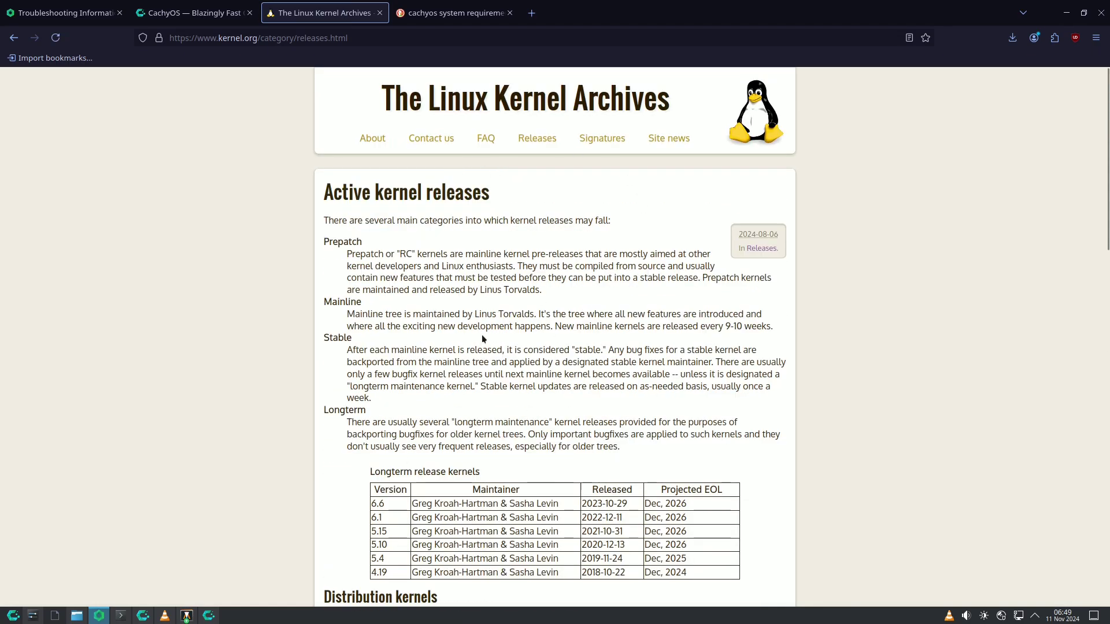
click(75, 13)
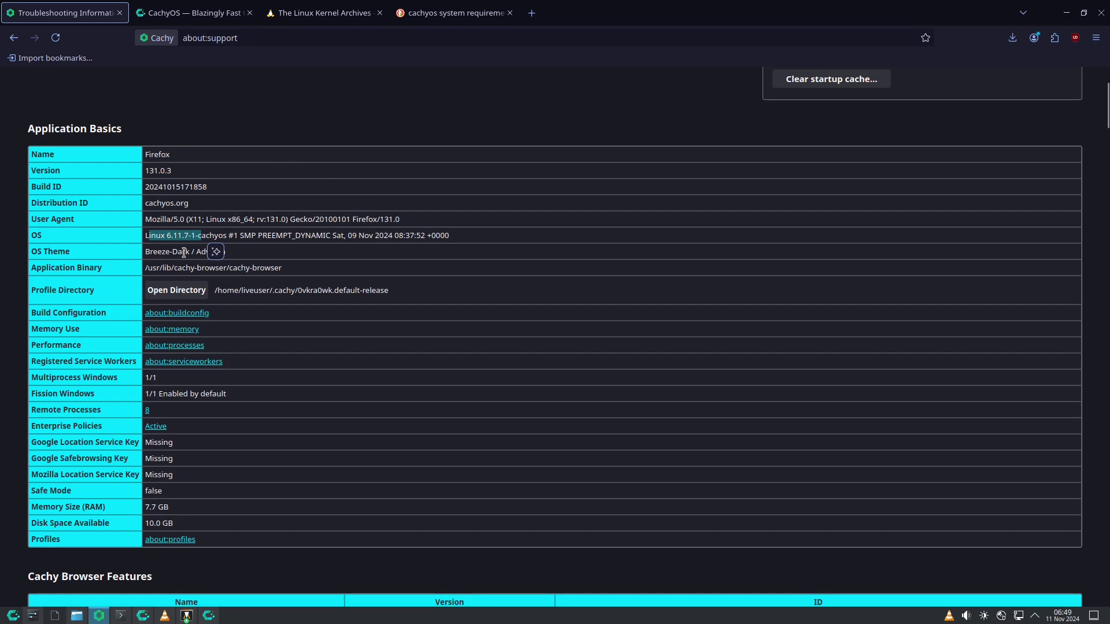
- Select the OS Theme value and scroll further through the troubleshooting information
drag(148, 250, 234, 255)
mouse_move(245, 267)
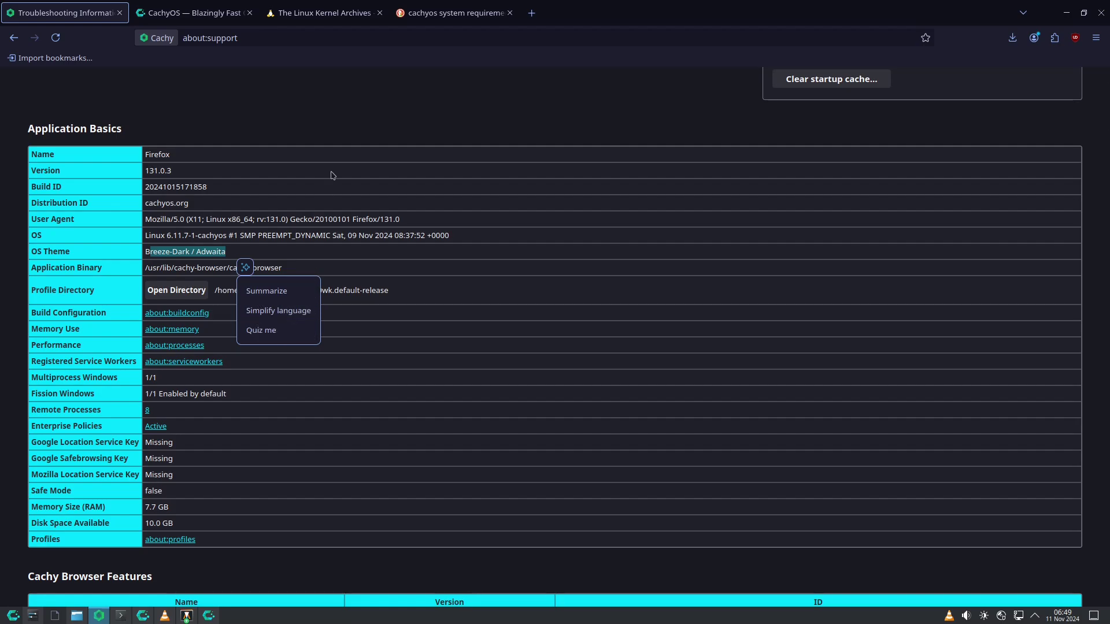
click(231, 312)
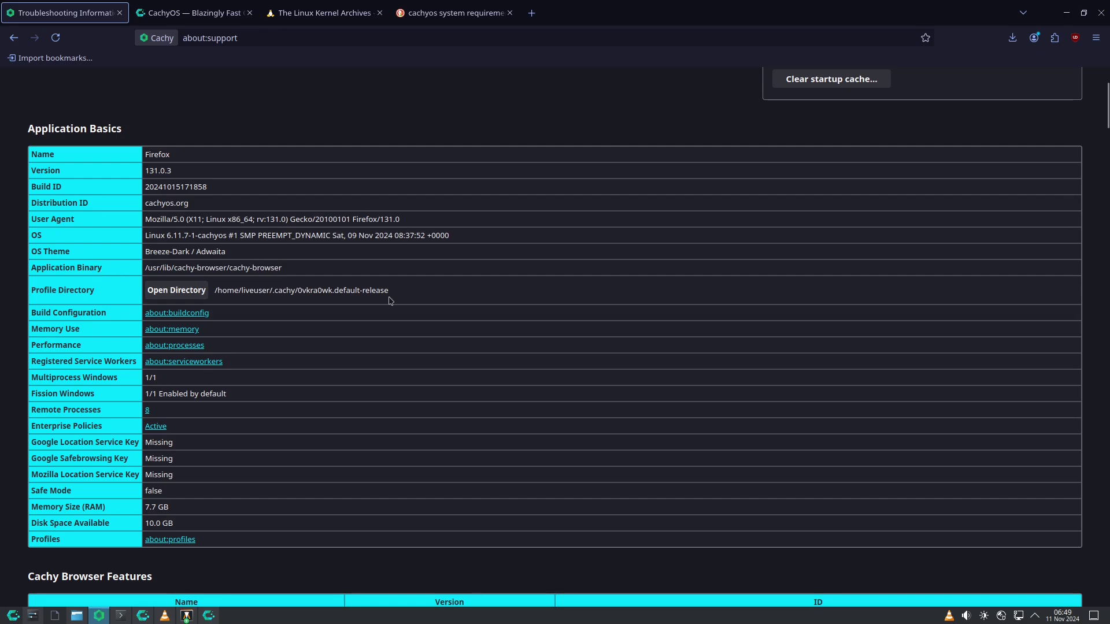
scroll(279, 314, down, 5)
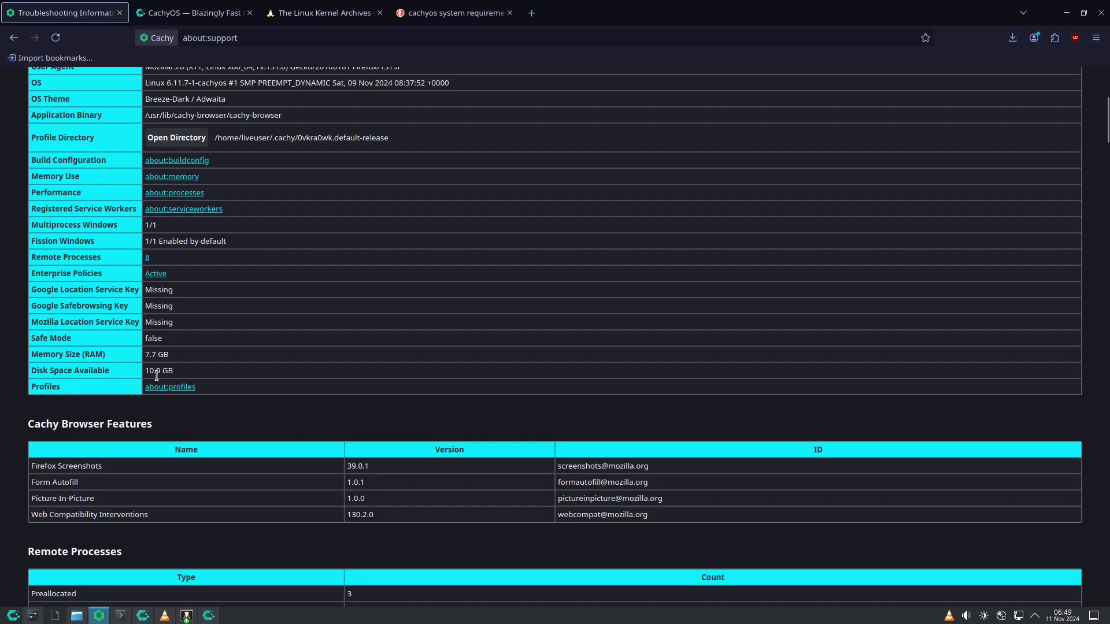
scroll(278, 354, down, 10)
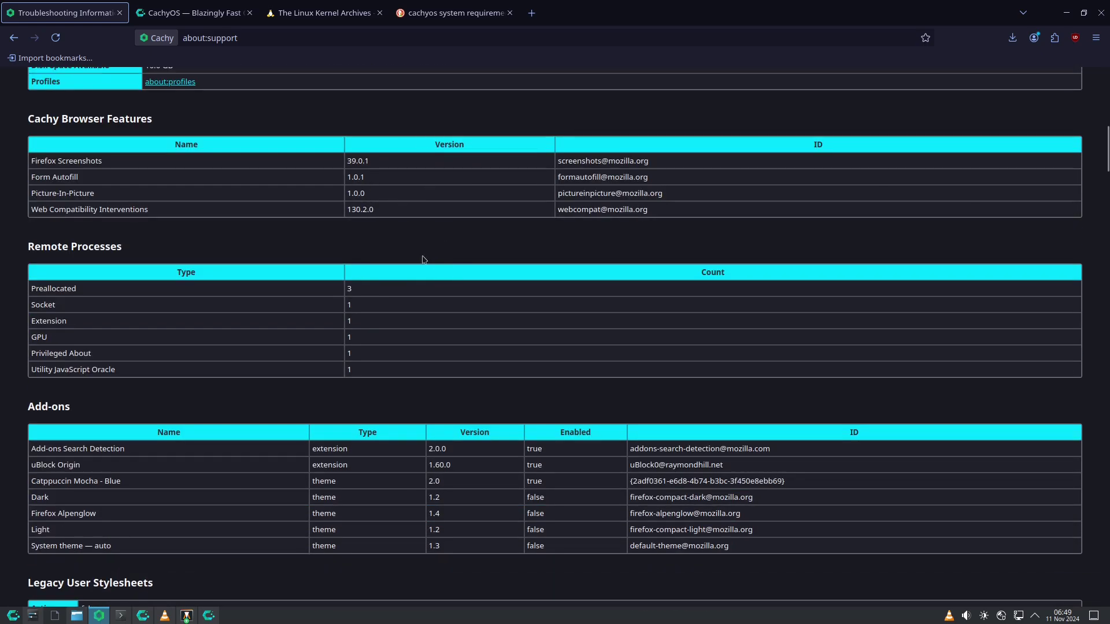
scroll(423, 259, down, 12)
scroll(419, 247, down, 5)
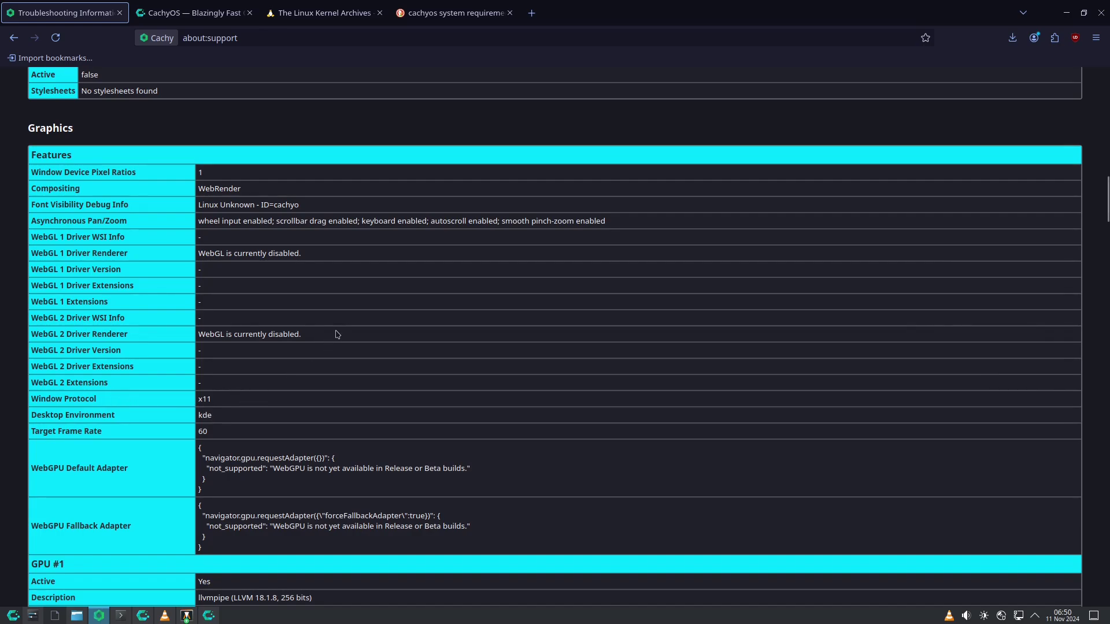
scroll(337, 334, down, 10)
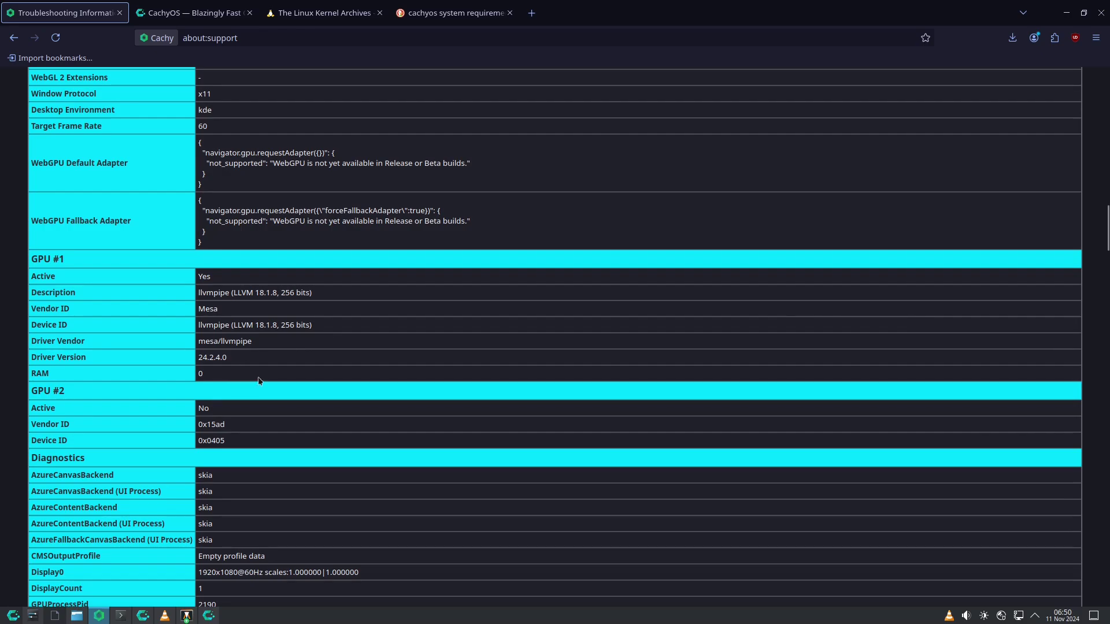
- Review the Display0 resolution and GPU #1 driver details, scroll to the end, then show the CachyOS homepage
drag(200, 572, 250, 572)
drag(199, 324, 242, 359)
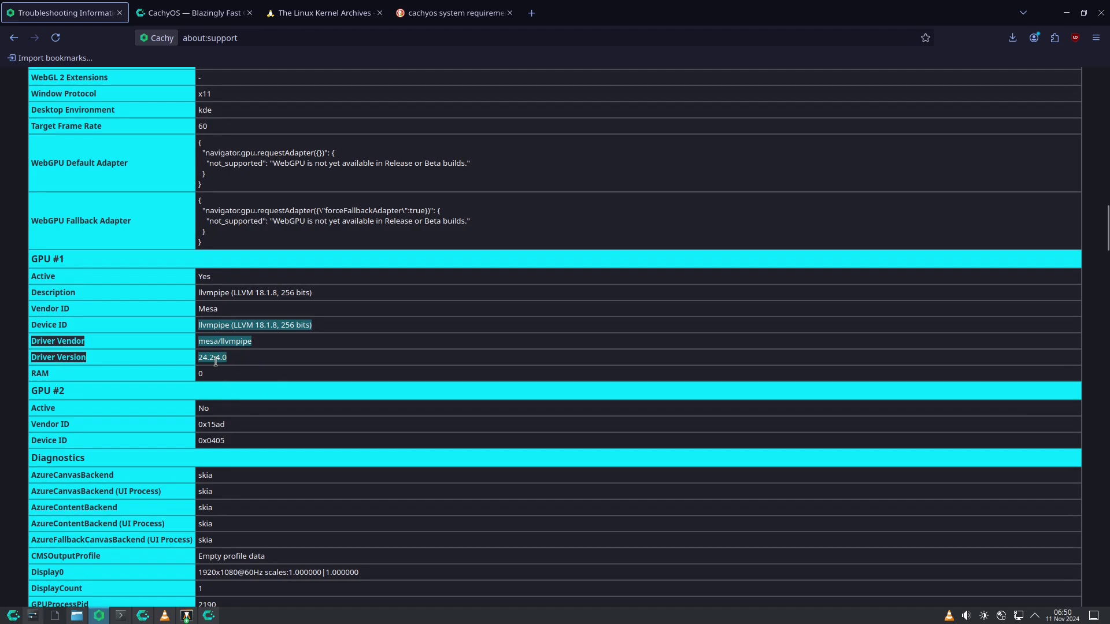
click(216, 361)
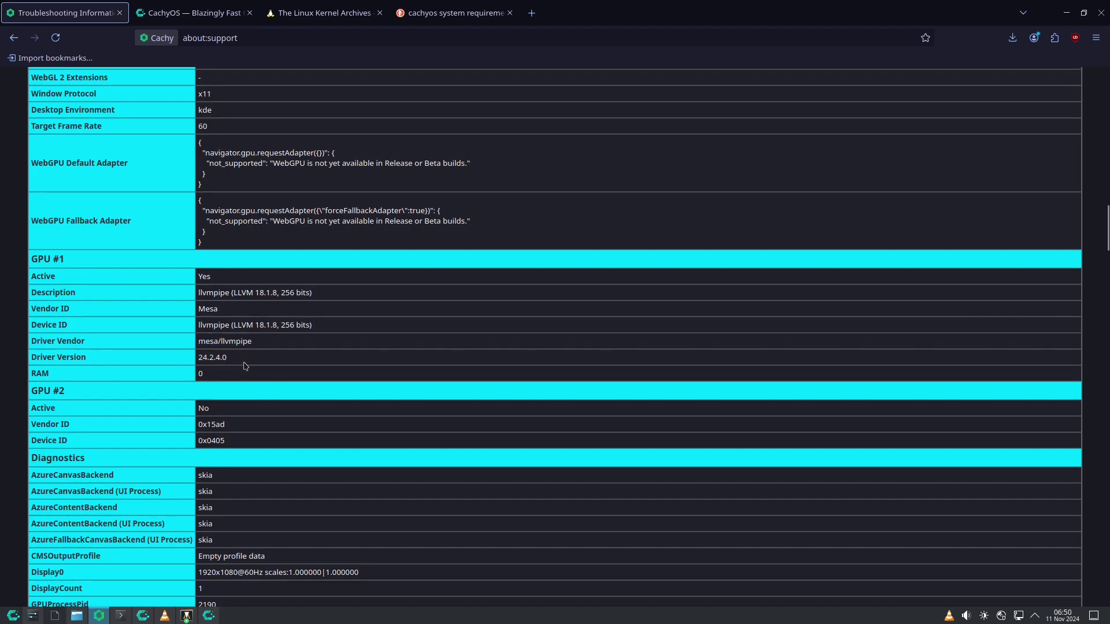
drag(218, 325, 246, 326)
scroll(352, 340, down, 4)
scroll(352, 340, down, 11)
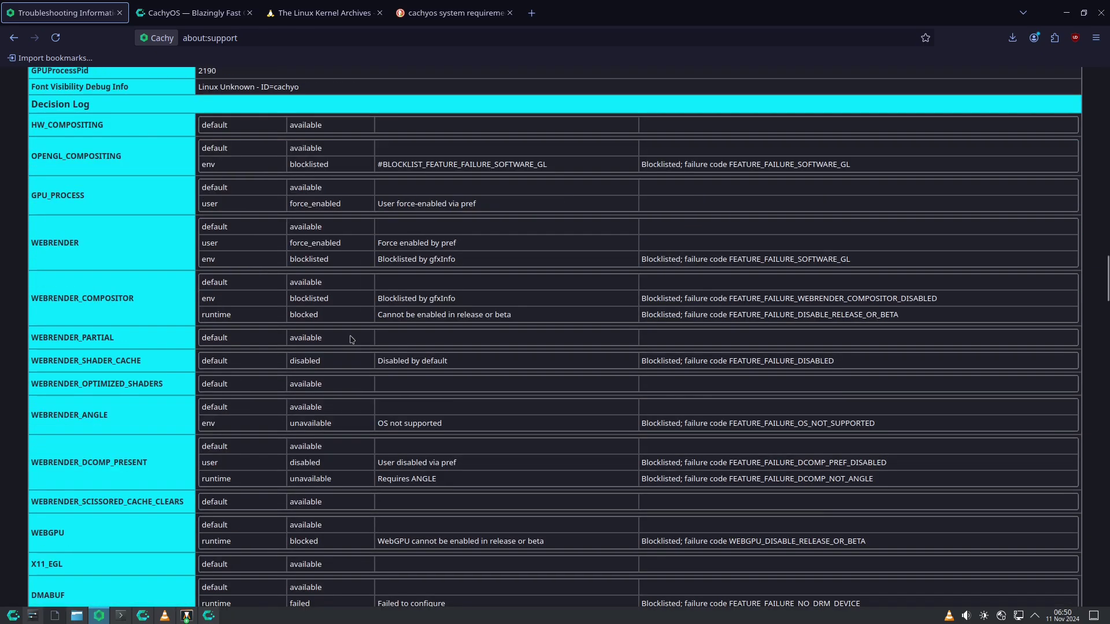
scroll(352, 339, down, 20)
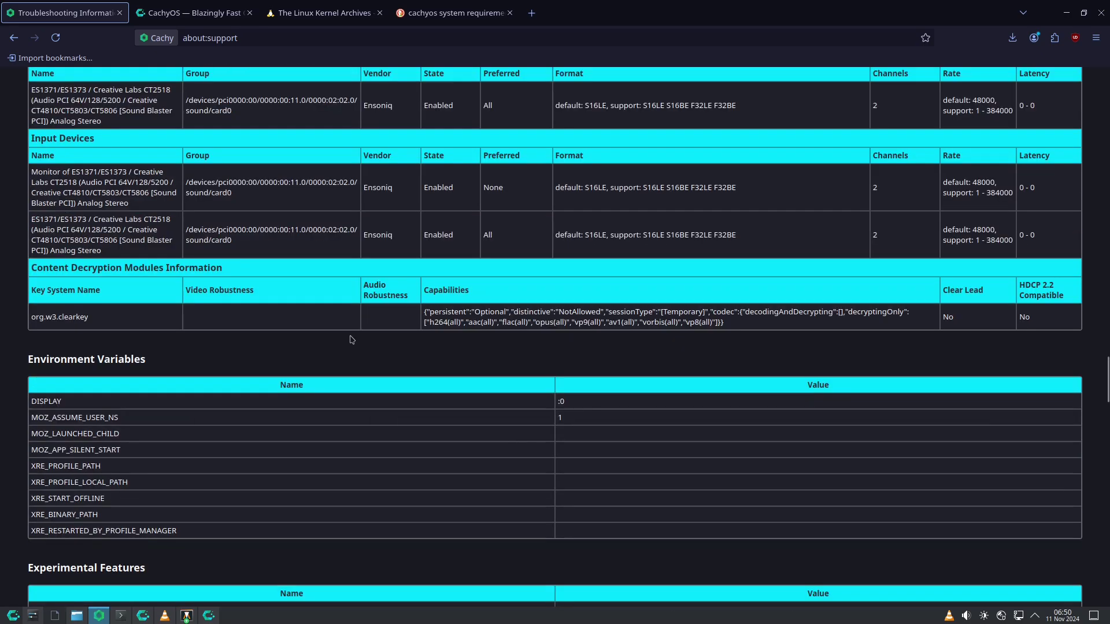
scroll(352, 340, down, 16)
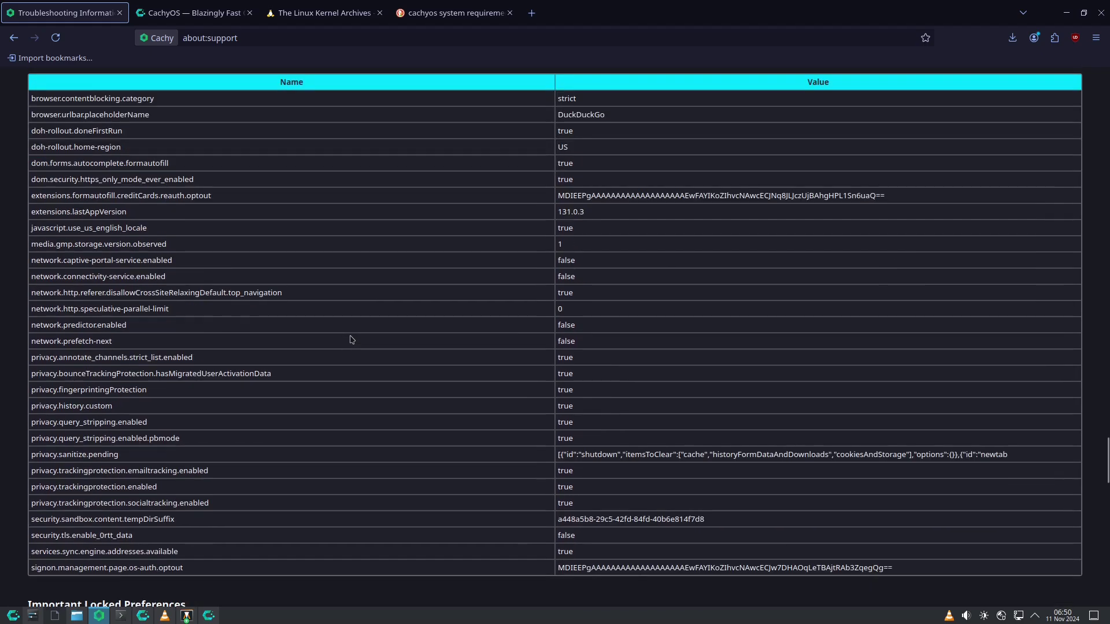
scroll(352, 340, down, 14)
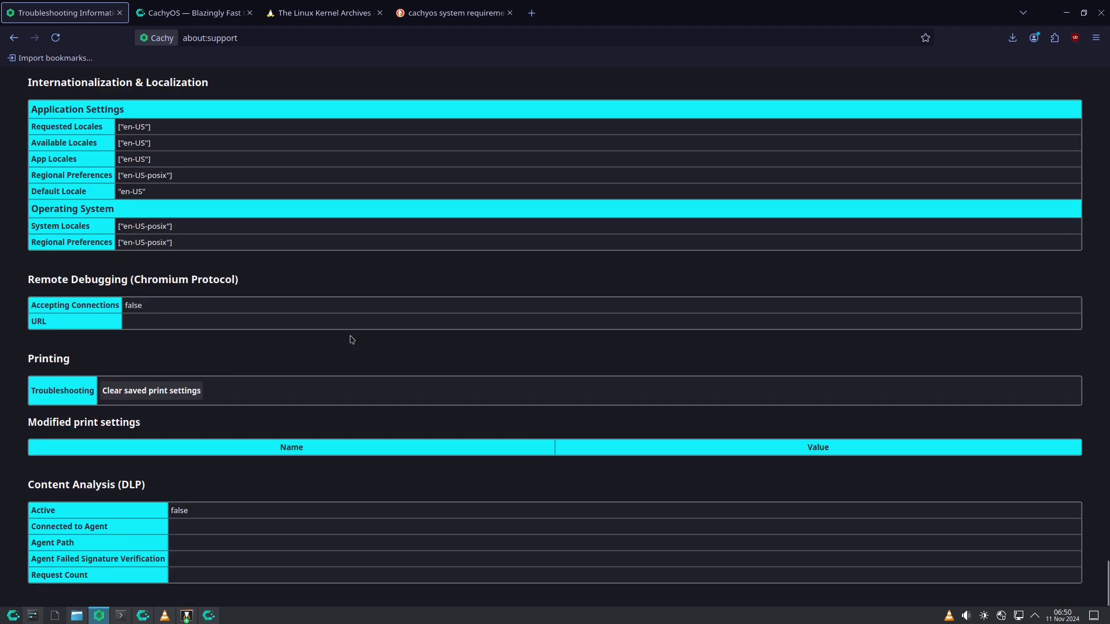
click(181, 20)
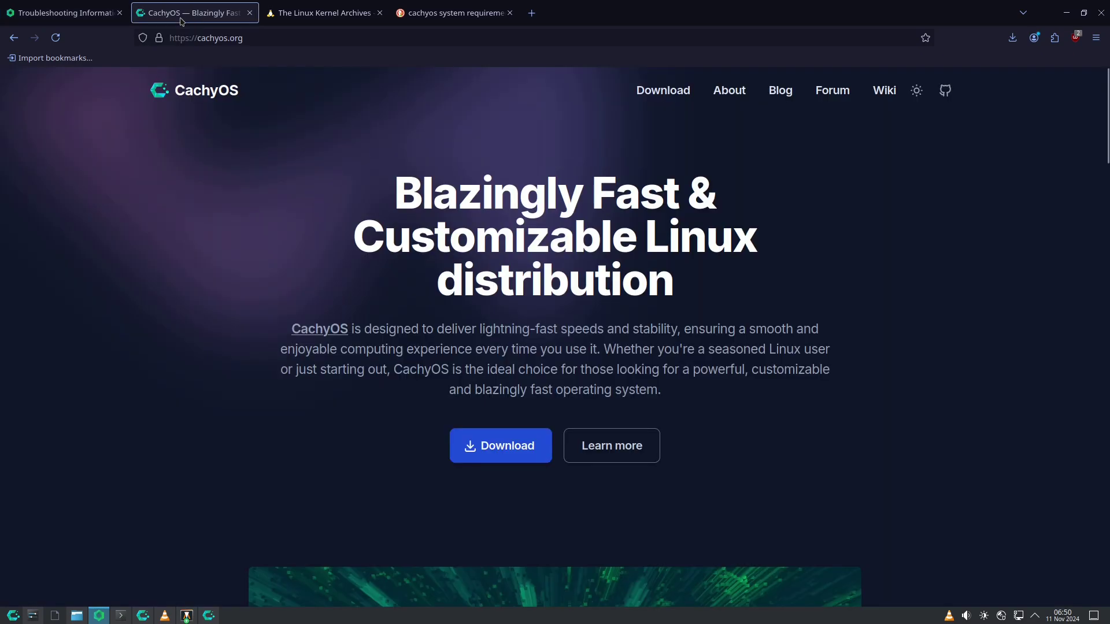
- Close the Troubleshooting Information and Linux Kernel Archives tabs and scroll the cachyos.org homepage
click(117, 17)
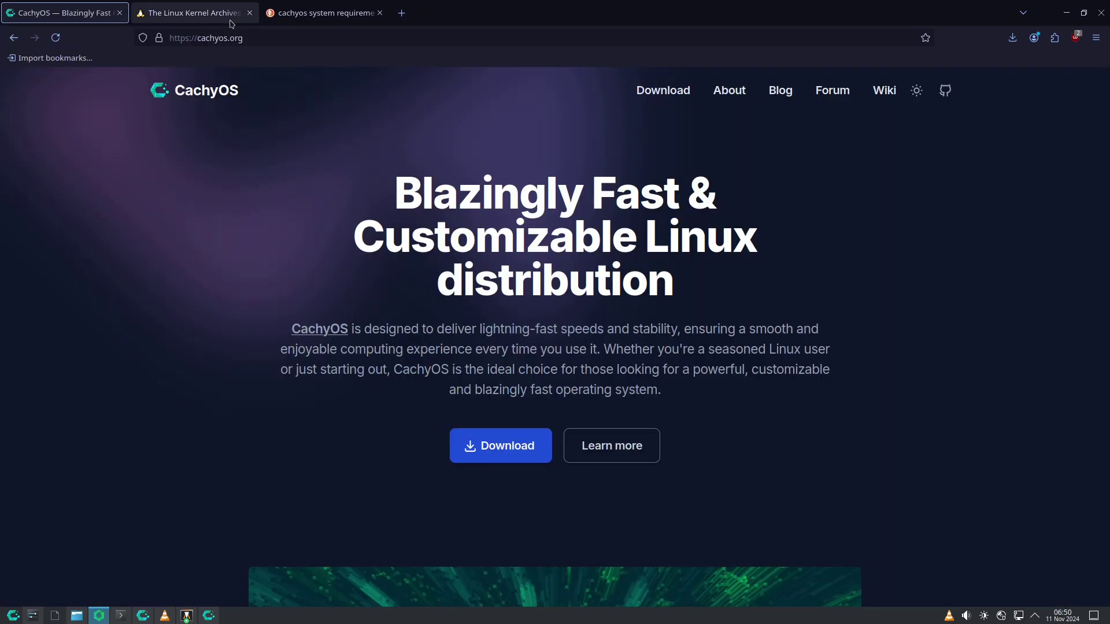
click(249, 12)
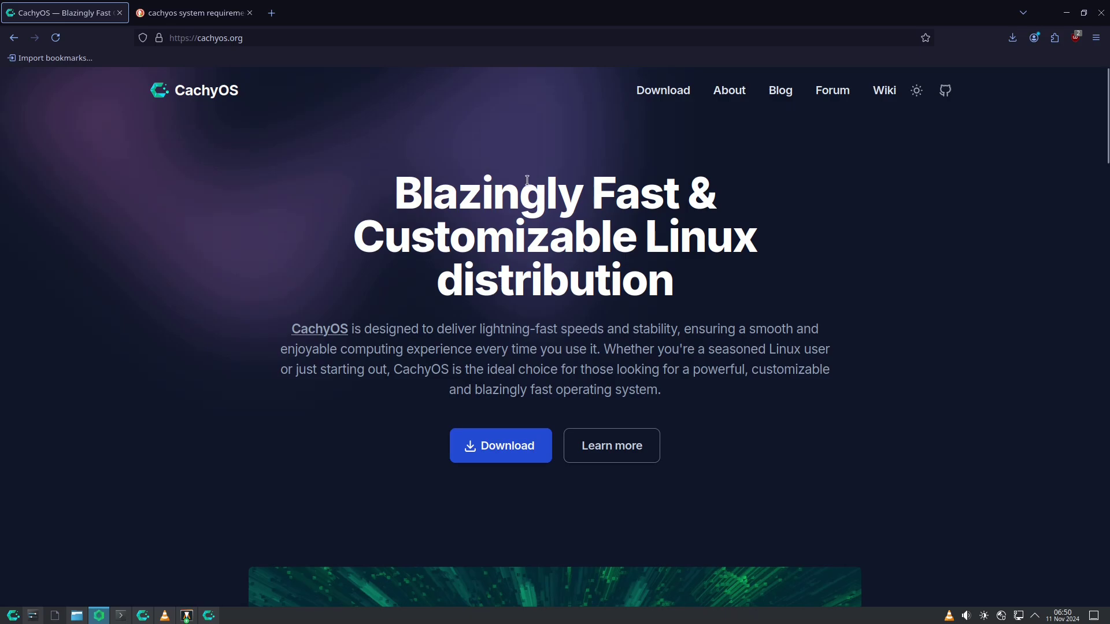
click(214, 40)
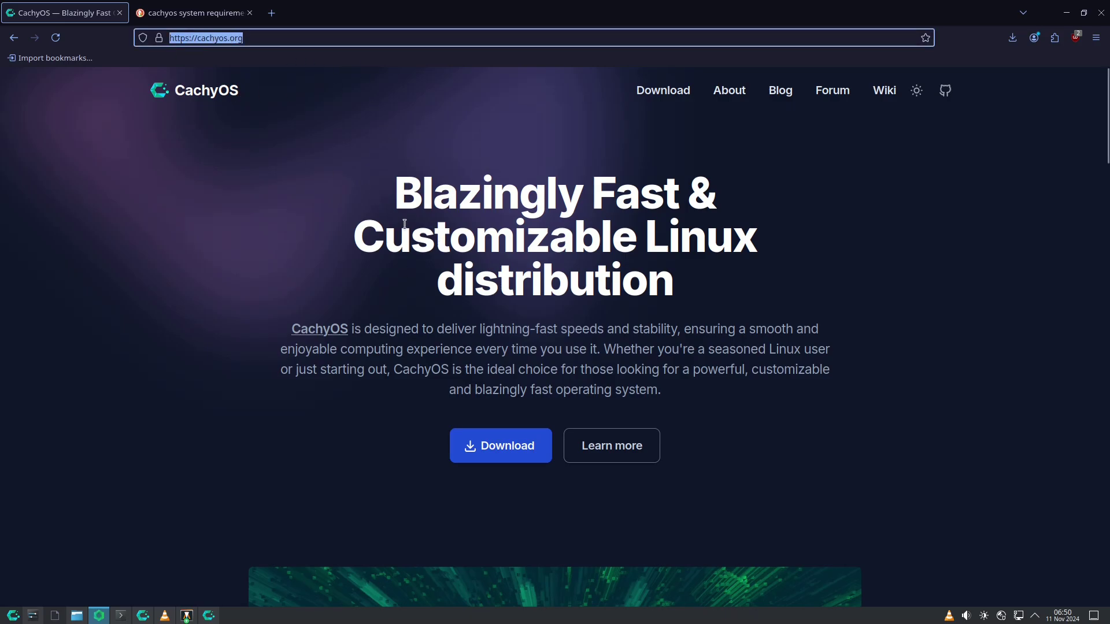
scroll(375, 422, down, 5)
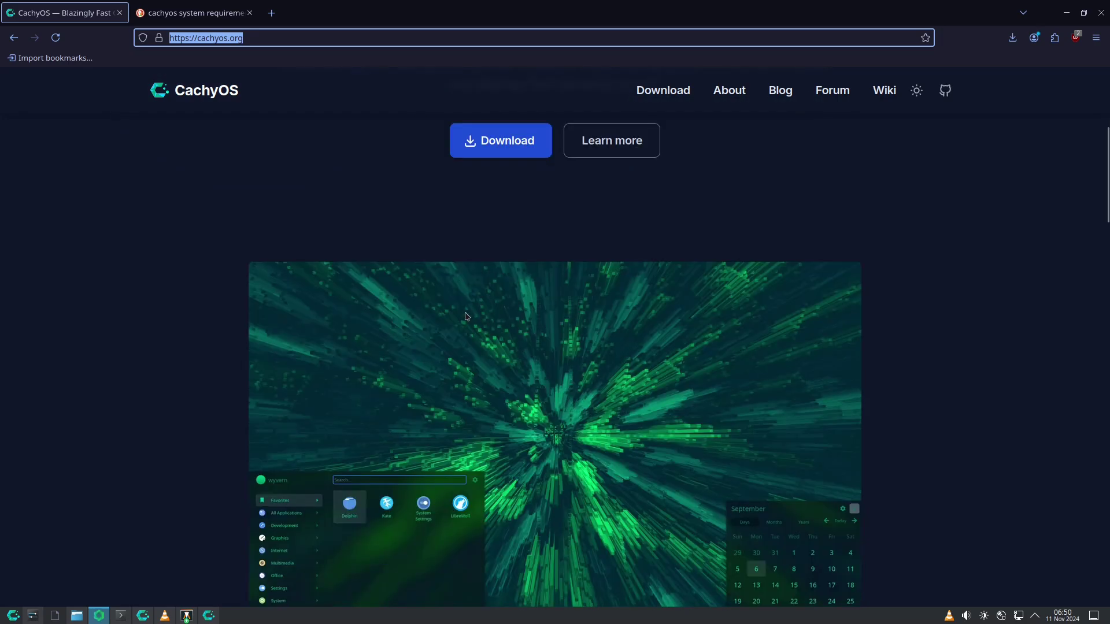
scroll(406, 399, down, 10)
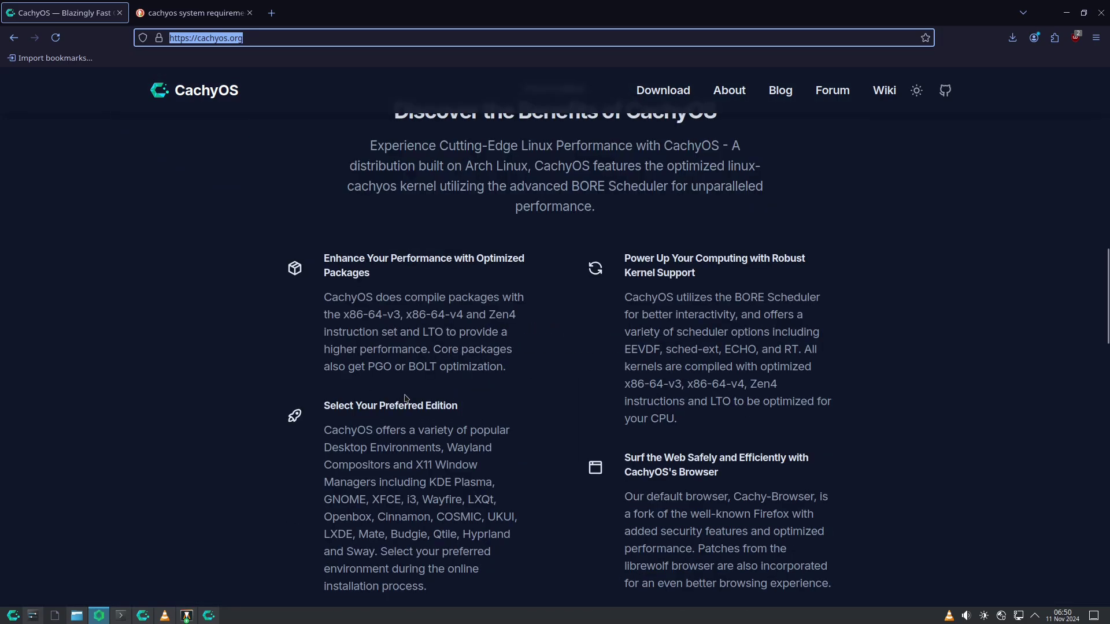
scroll(406, 399, down, 5)
scroll(406, 399, down, 5)
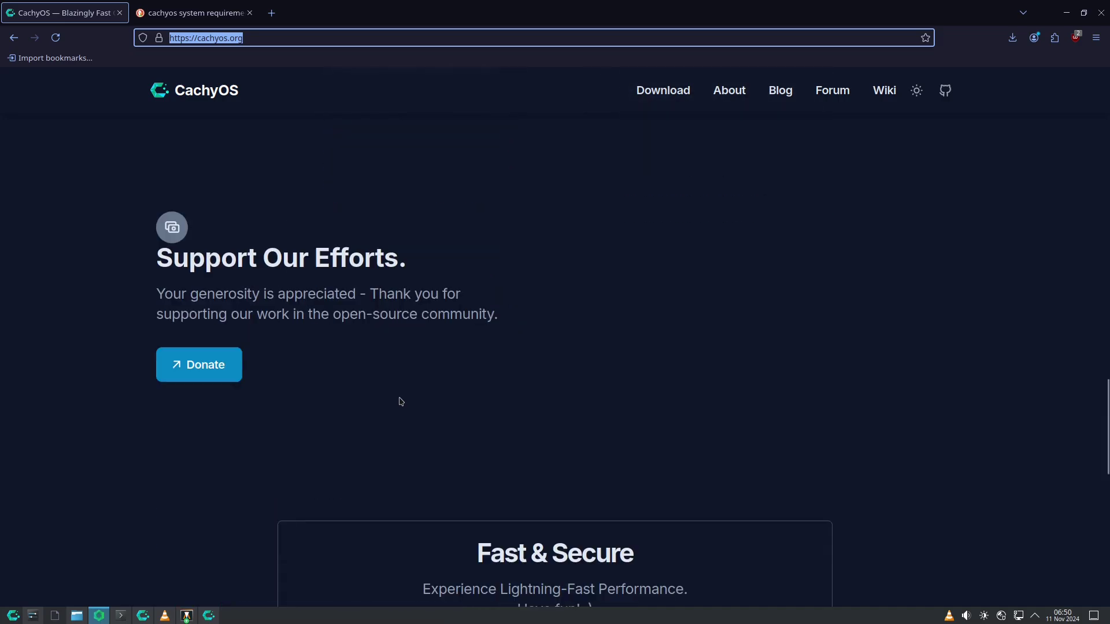
scroll(446, 370, down, 10)
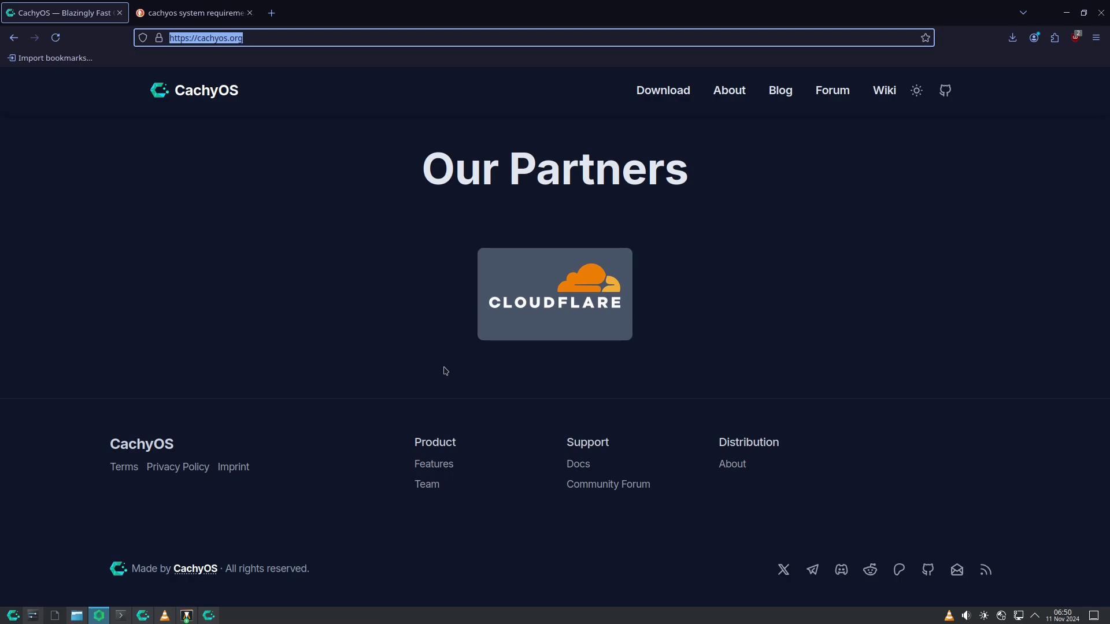
scroll(446, 370, up, 10)
scroll(445, 370, up, 10)
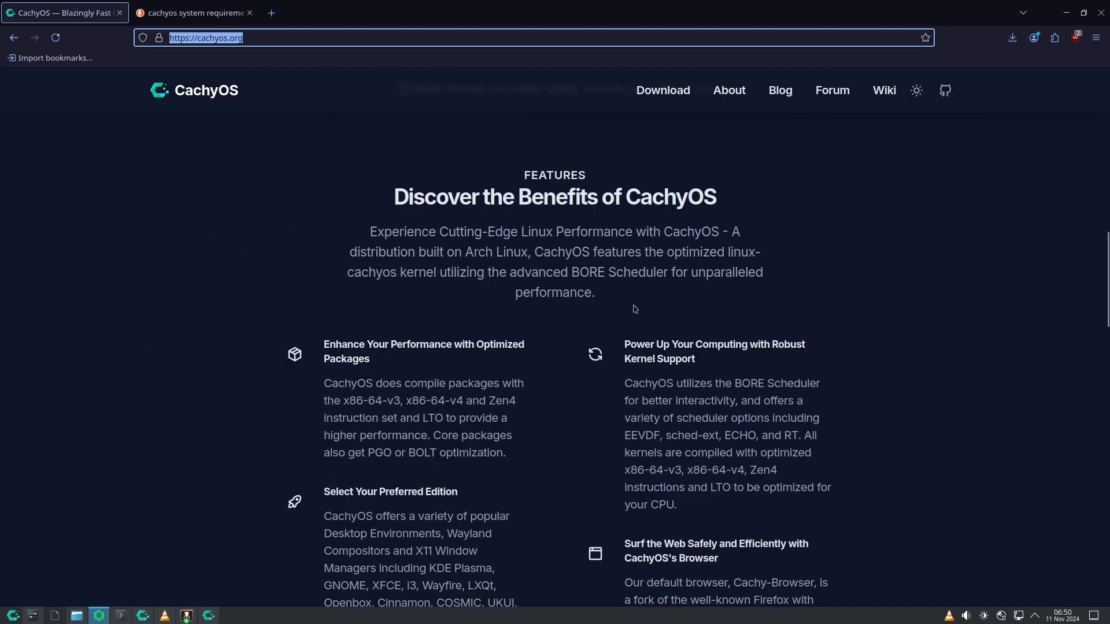
scroll(635, 309, up, 10)
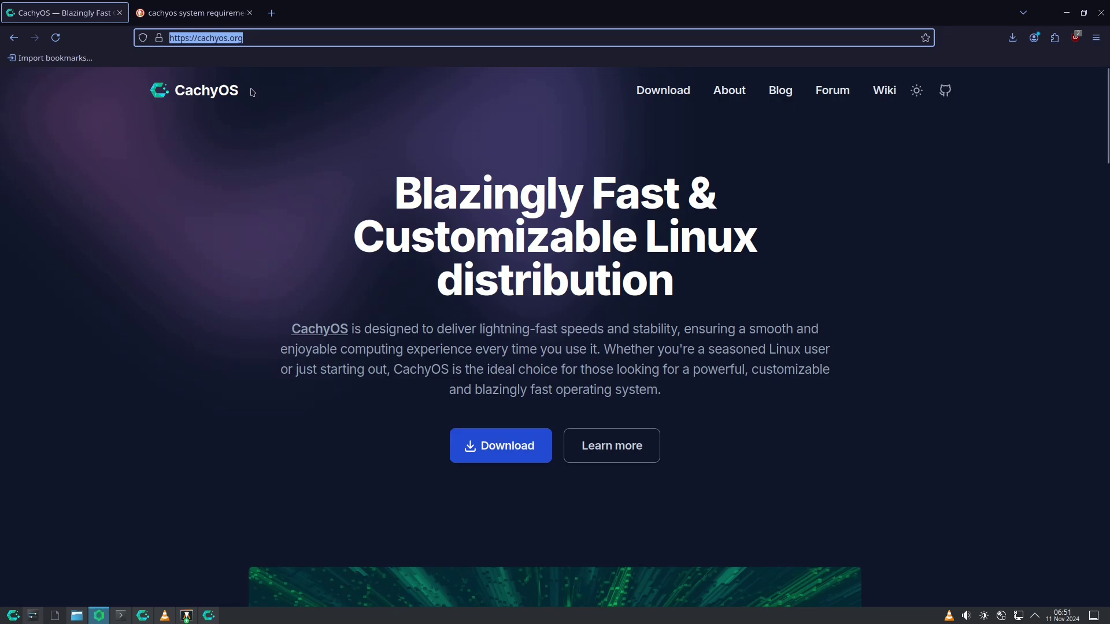
- Glance at the system-requirements search results, return to the homepage, and open the CachyOS Blog
mouse_move(212, 18)
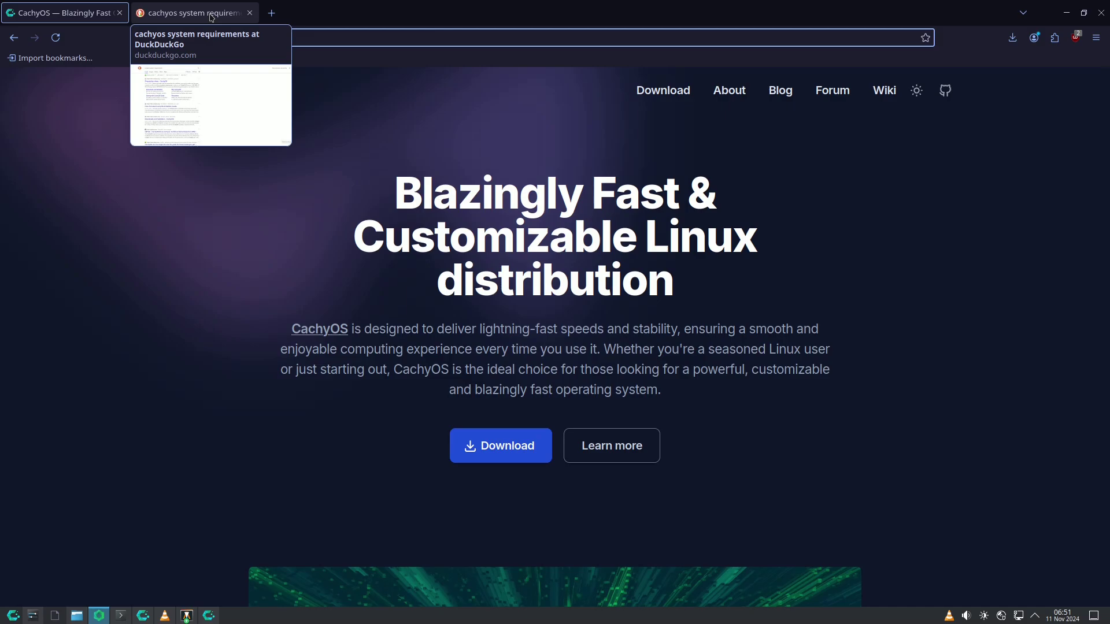
click(211, 18)
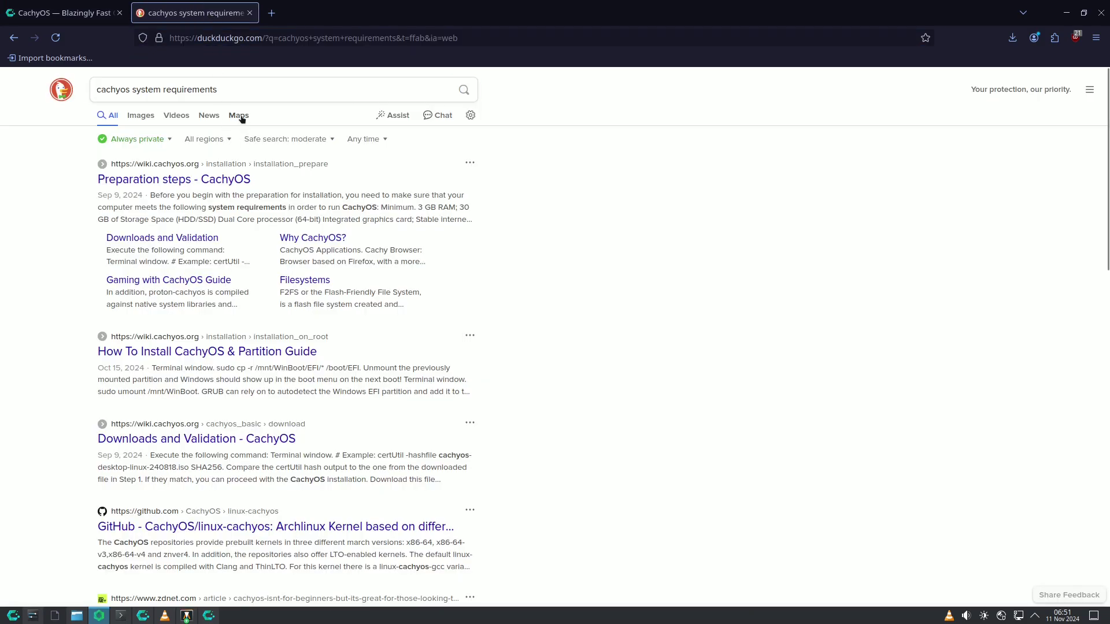
key(ctrl+Tab)
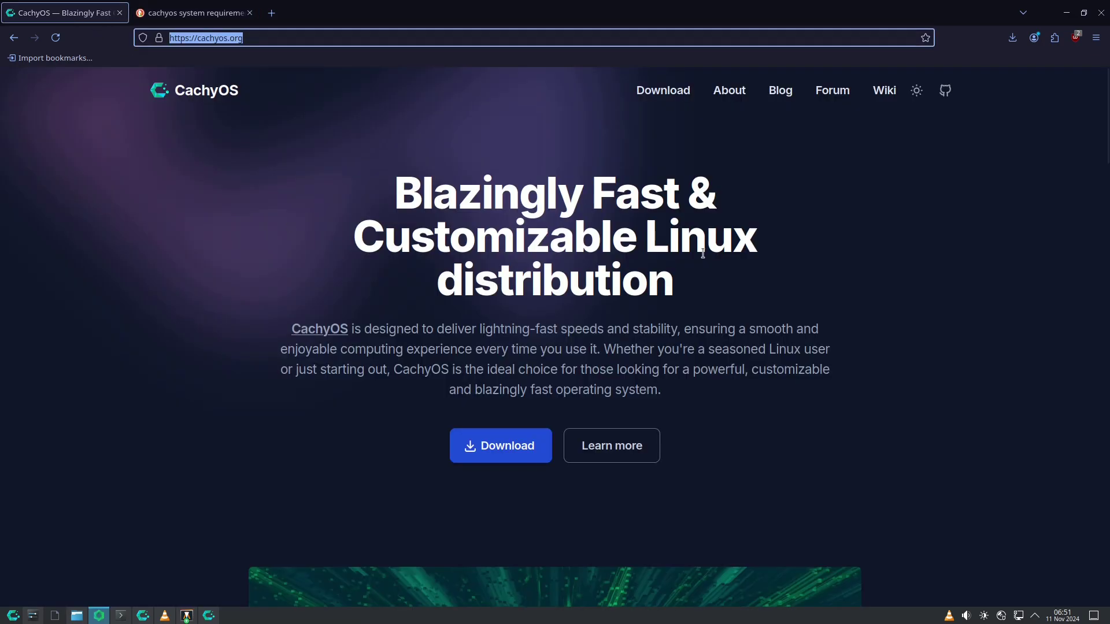
click(778, 98)
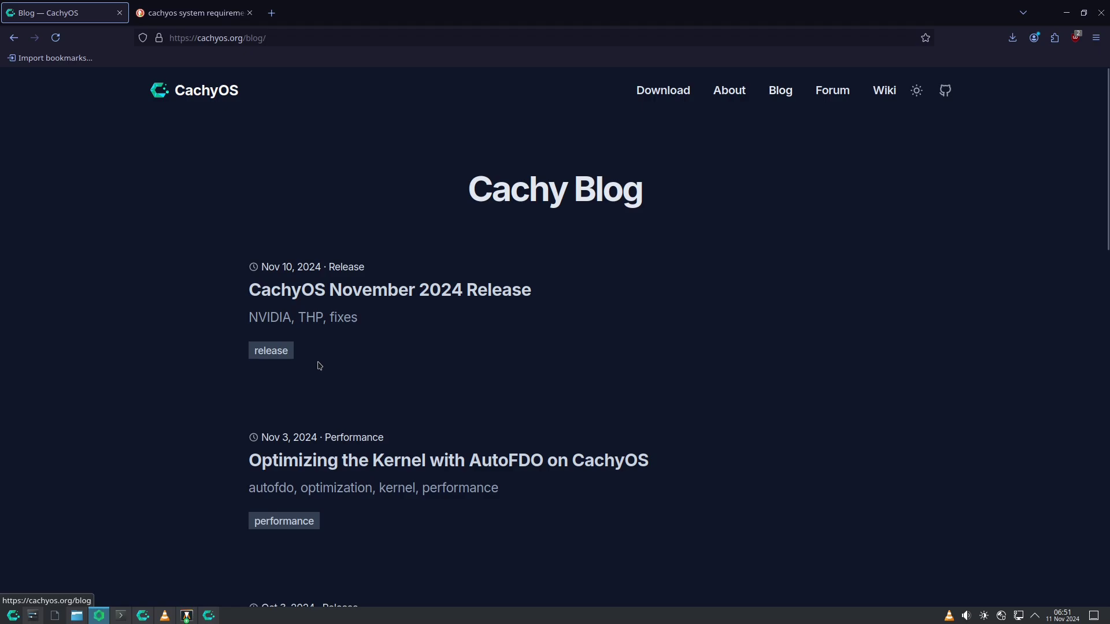
- Open the CachyOS November 2024 Release post and read its subtitle and opening paragraph
click(321, 290)
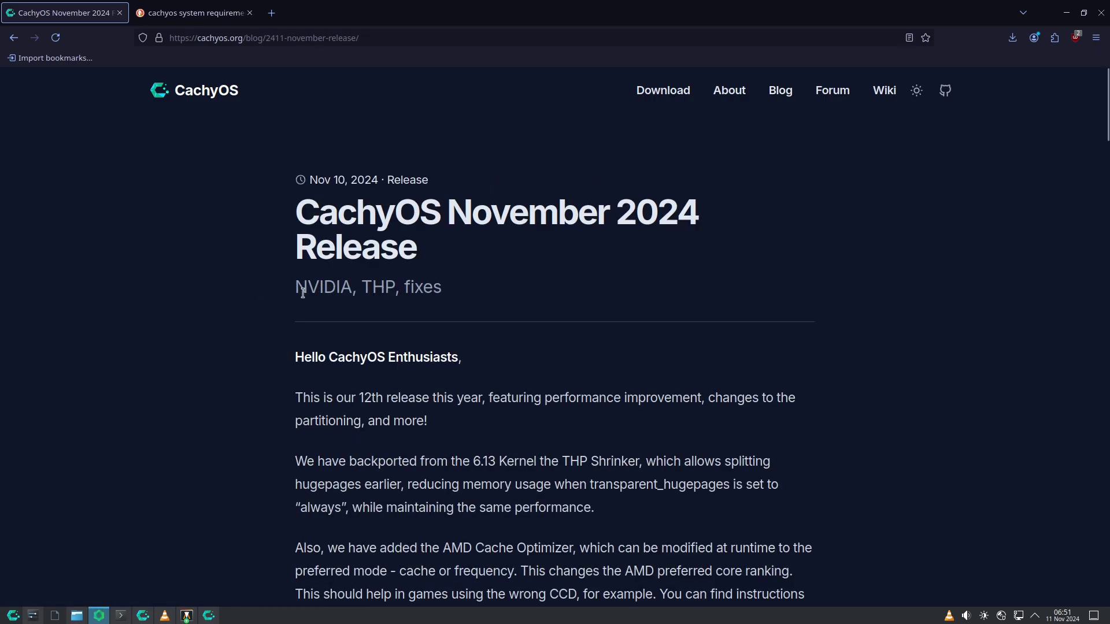
drag(294, 292, 408, 294)
scroll(408, 294, down, 3)
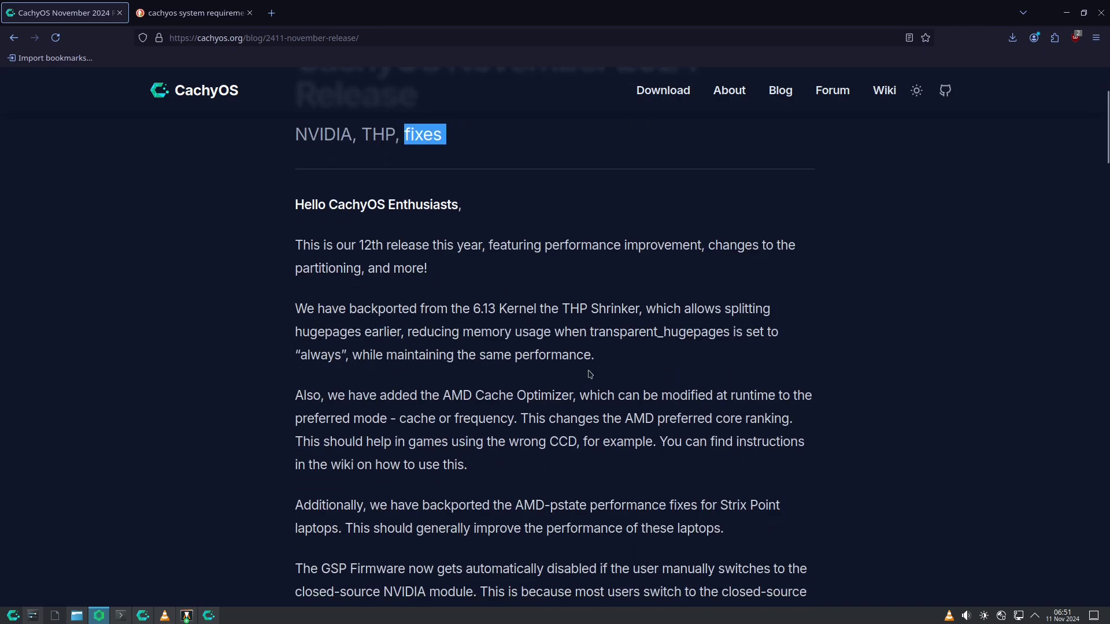
drag(322, 245, 672, 253)
click(522, 276)
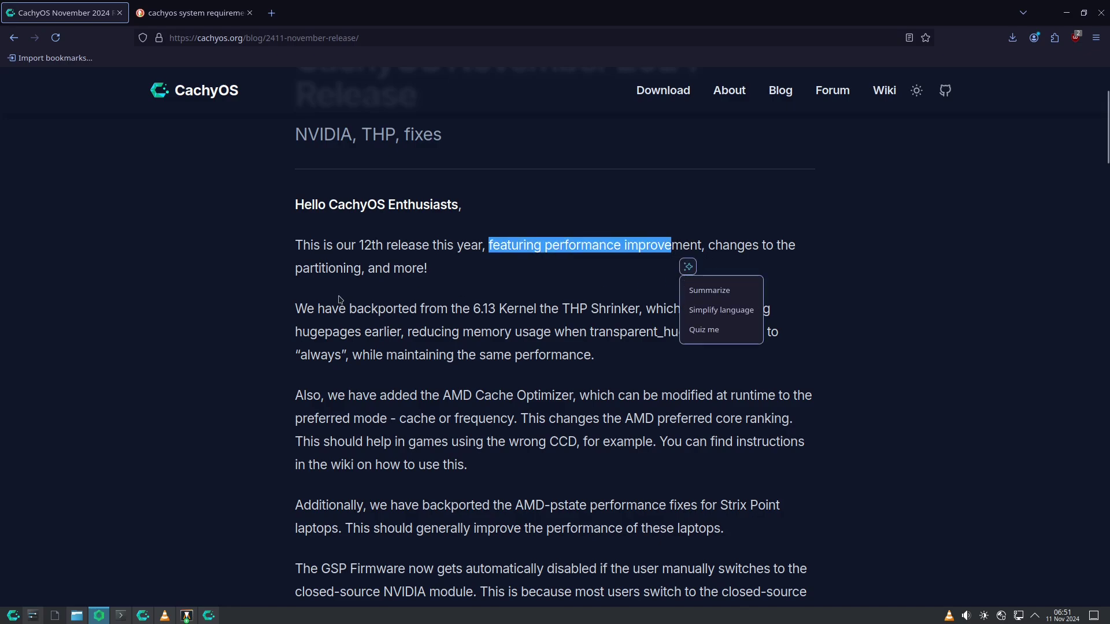
- Scroll through the changelog, past the Handheld Edition heading, to the Download section's ISO mirrors
scroll(362, 252, down, 4)
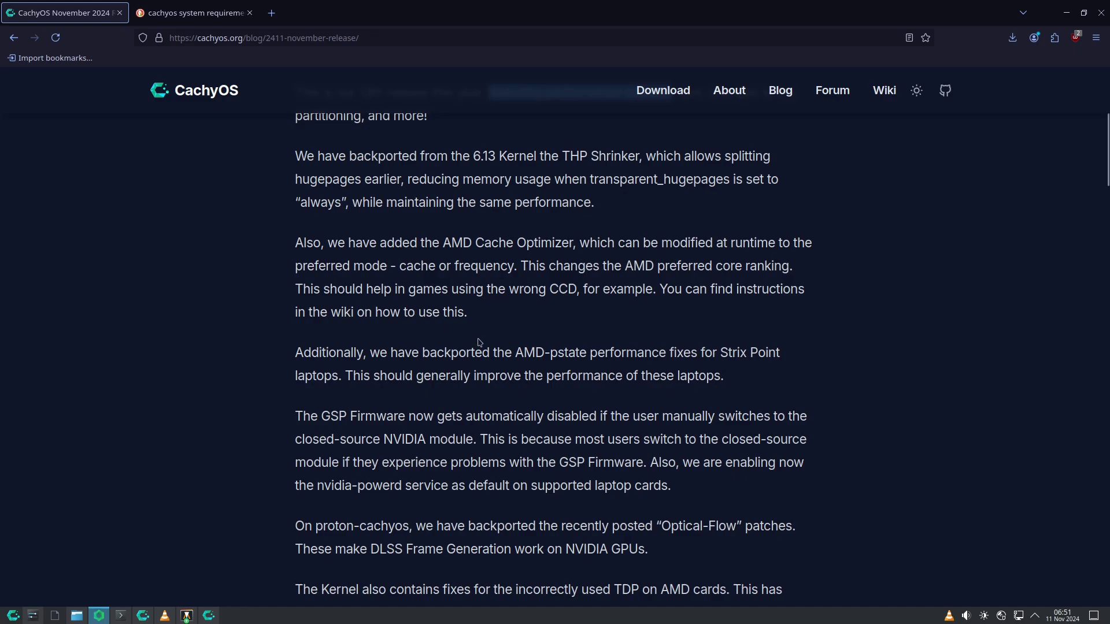
scroll(479, 342, down, 7)
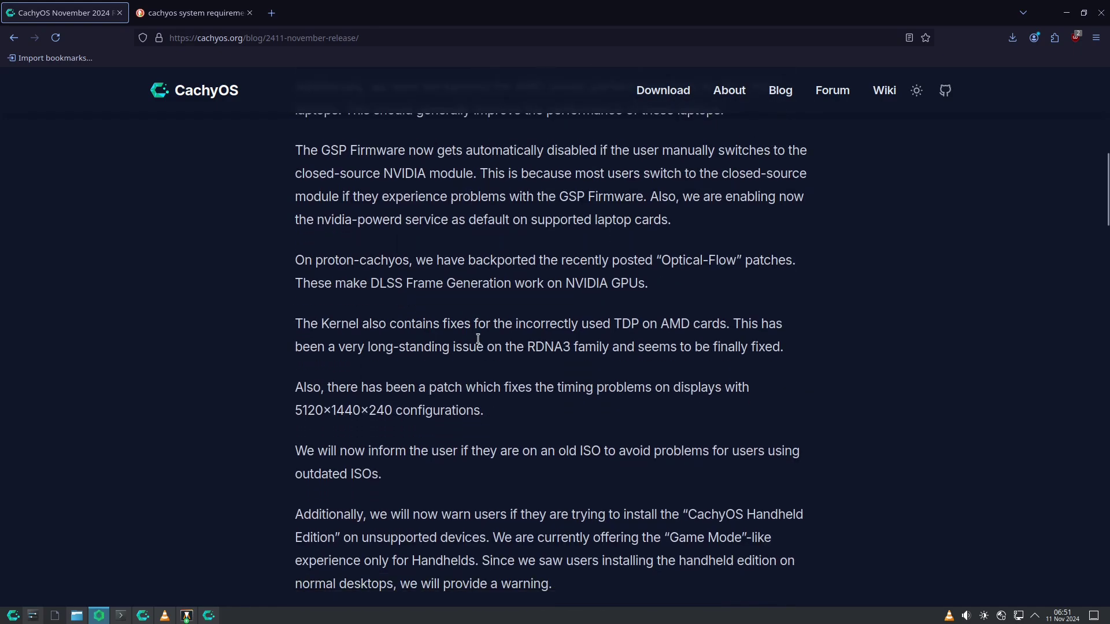
scroll(548, 352, down, 3)
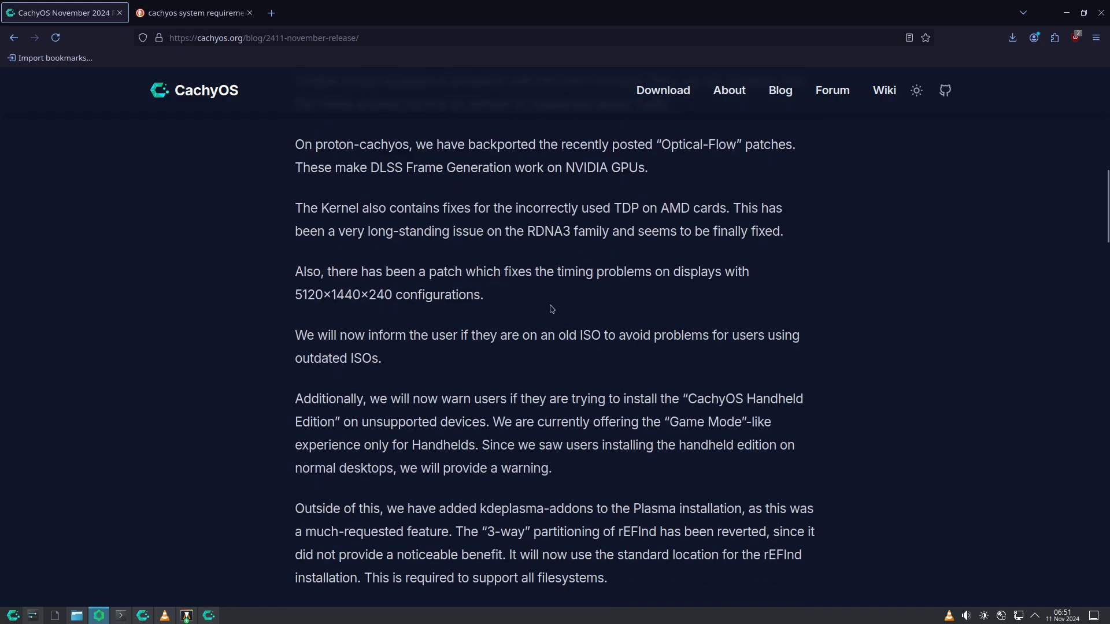
scroll(551, 309, down, 4)
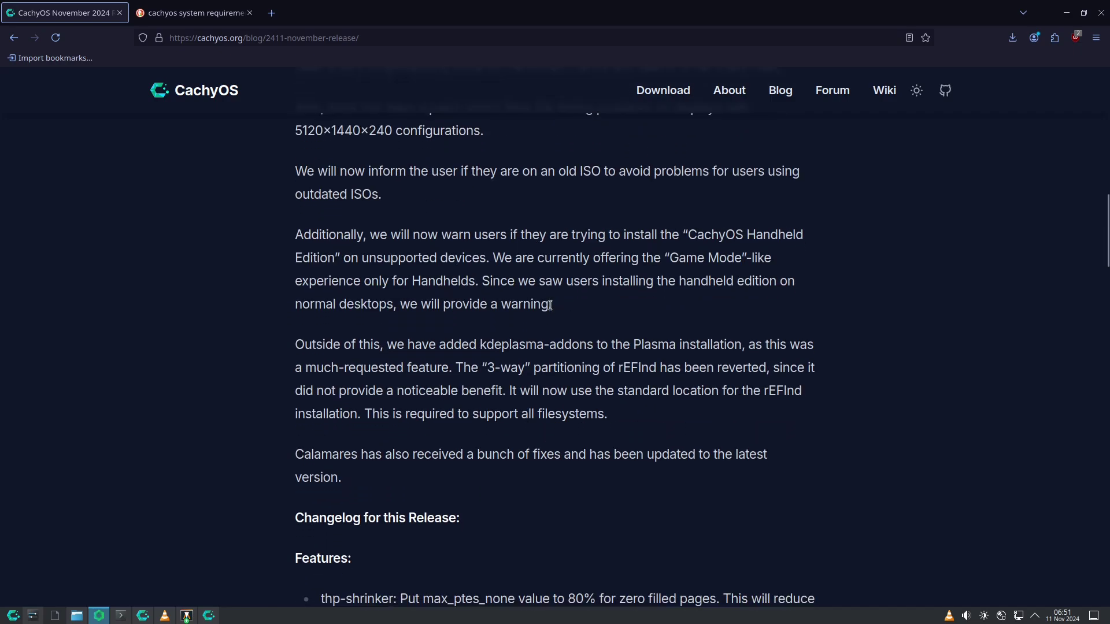
scroll(550, 305, down, 4)
scroll(549, 307, down, 4)
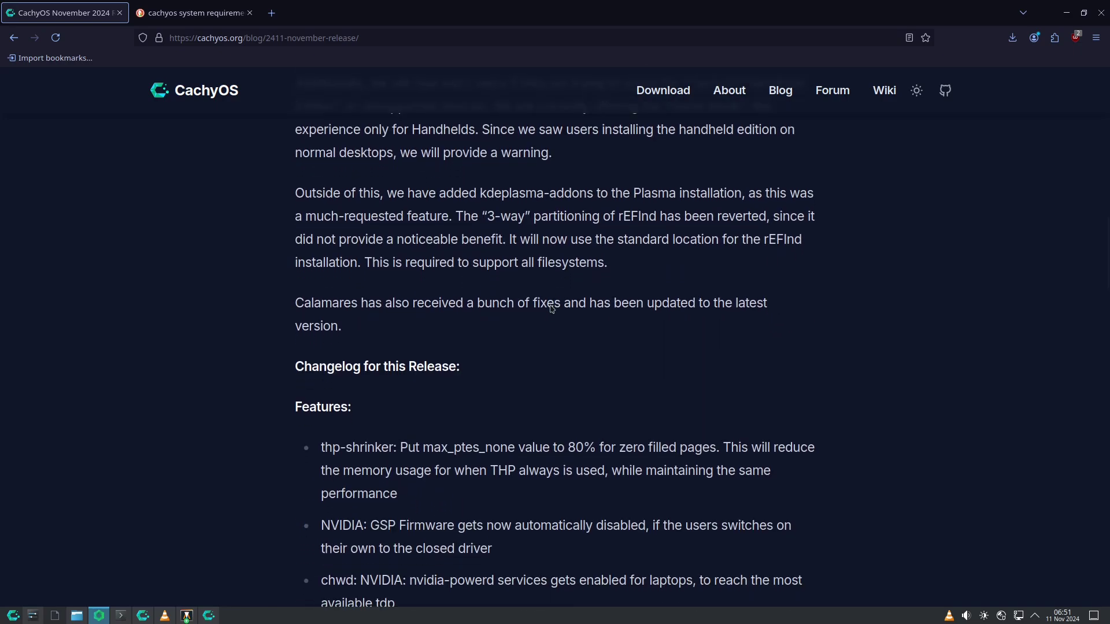
scroll(442, 356, down, 2)
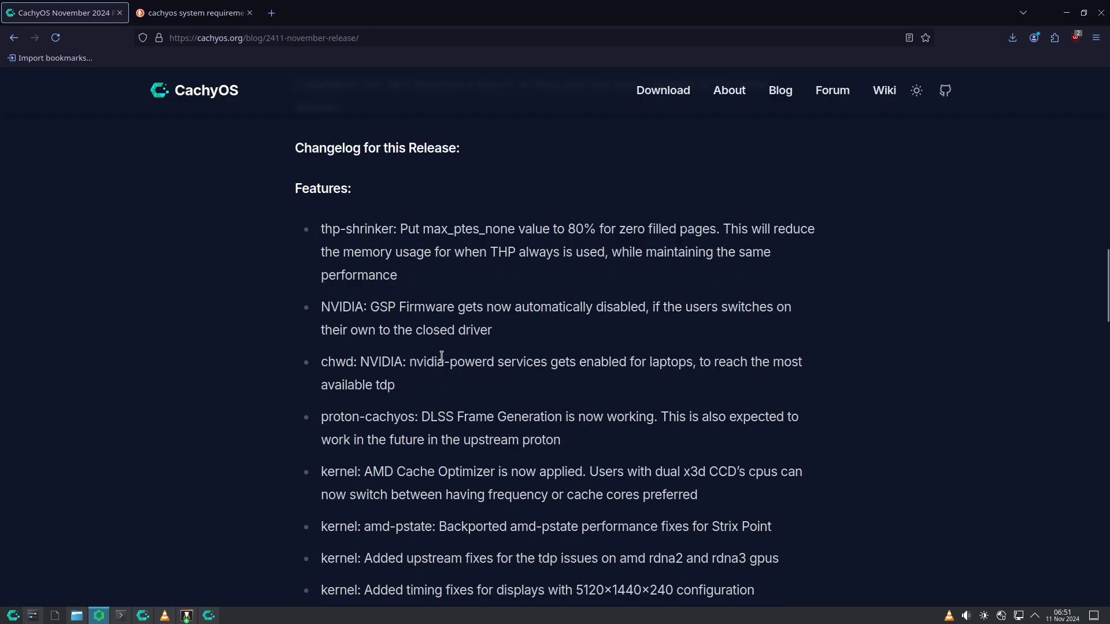
scroll(442, 356, down, 4)
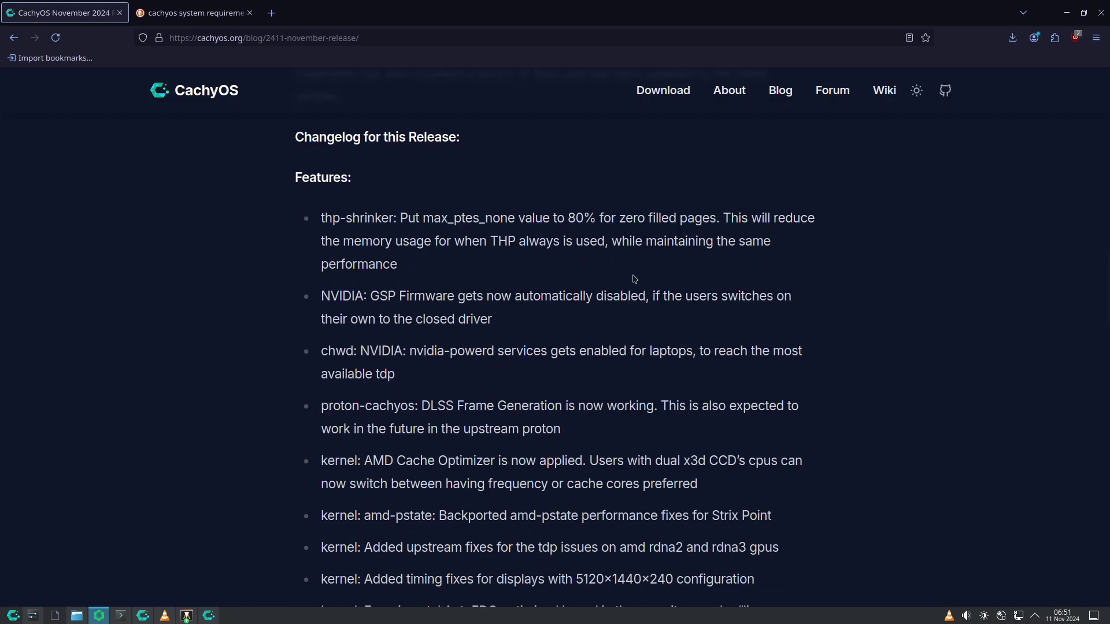
scroll(515, 410, down, 6)
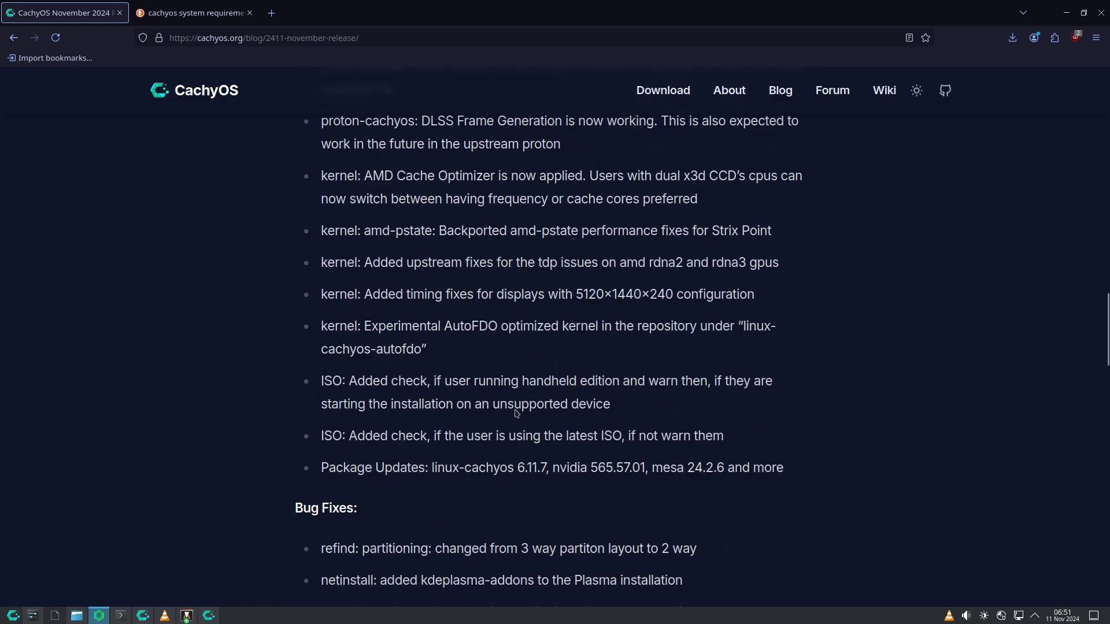
scroll(515, 410, down, 3)
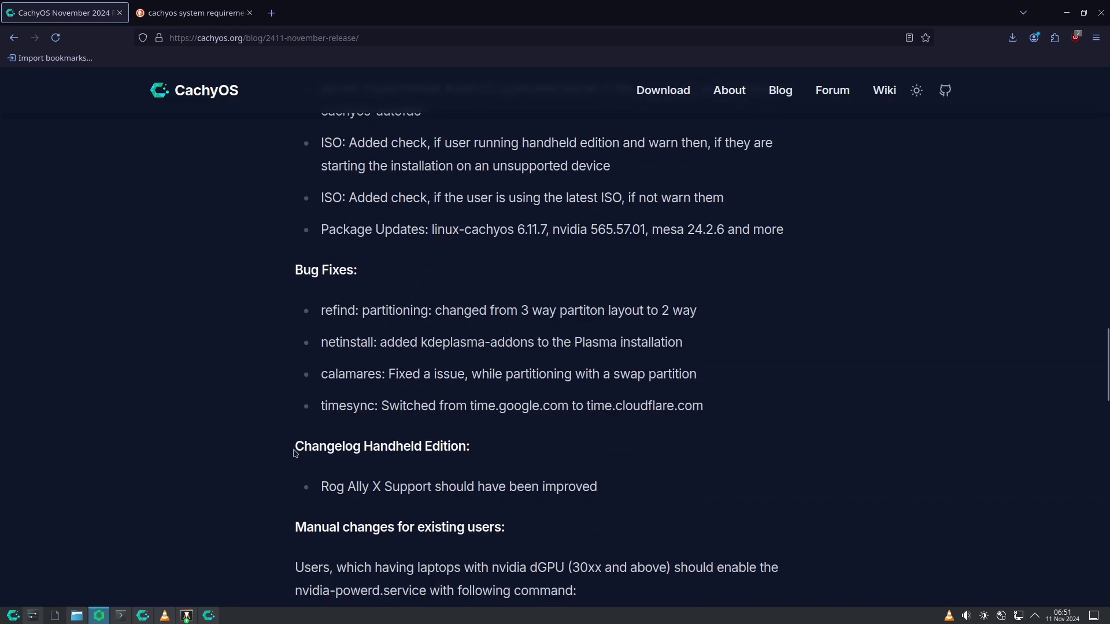
drag(355, 447, 466, 453)
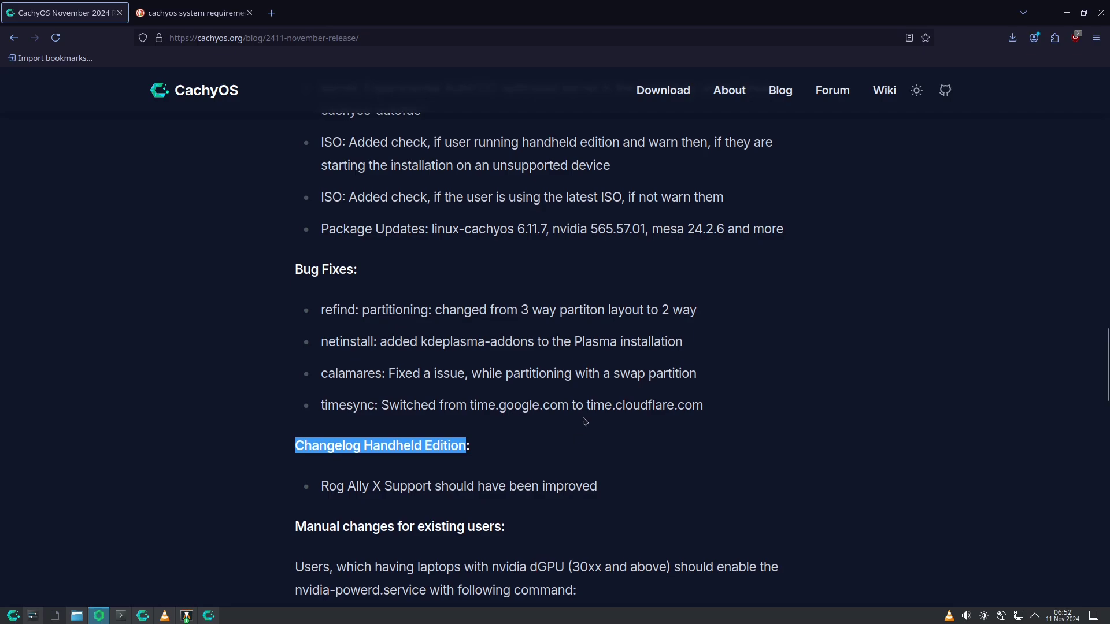
scroll(575, 487, down, 4)
scroll(576, 378, down, 8)
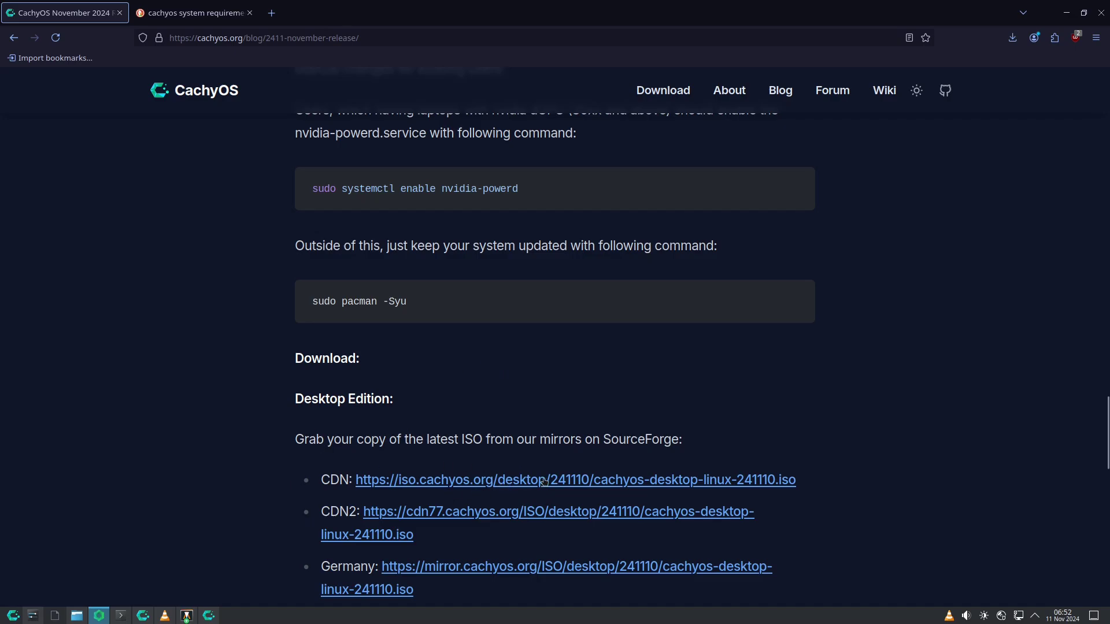
scroll(517, 506, down, 6)
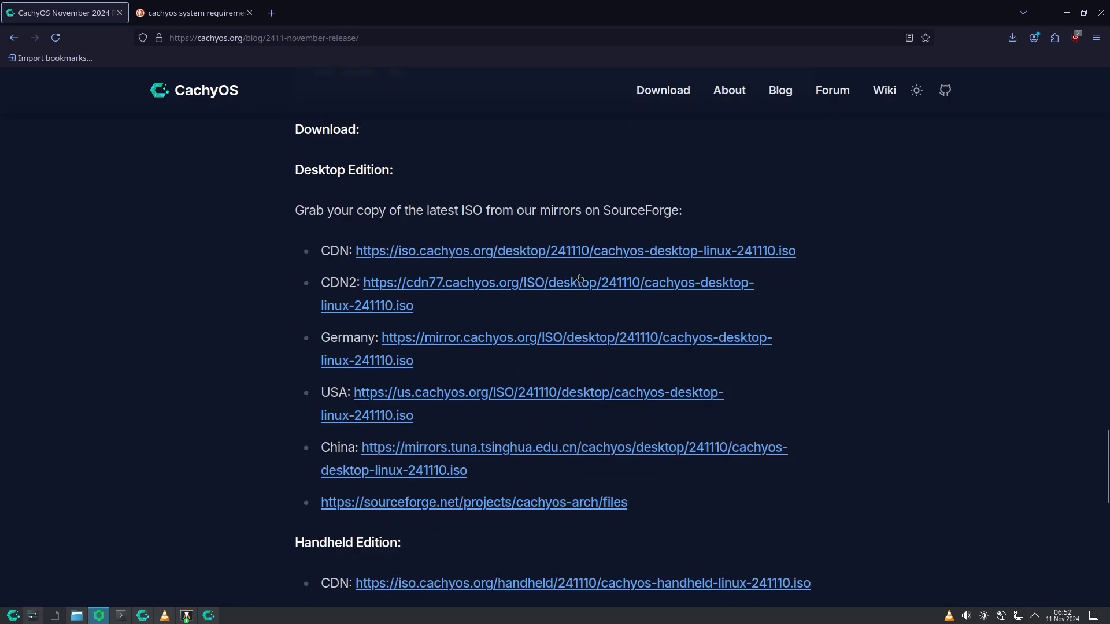
- Start downloading cachyos-desktop-linux-241110.iso from the CDN mirror into the Desktop folder
click(569, 255)
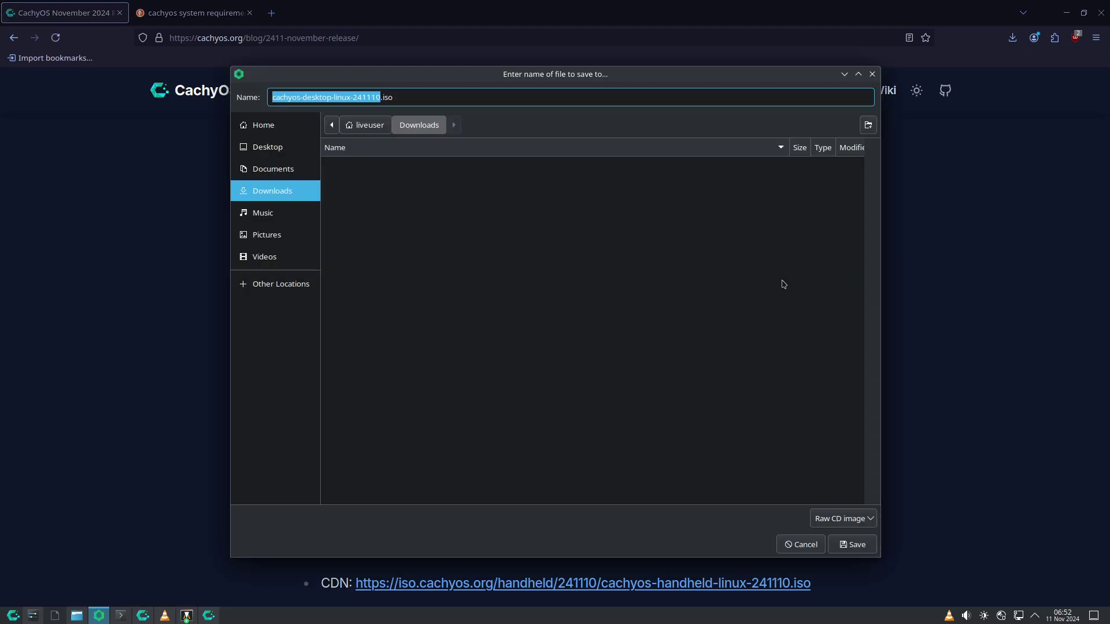
click(267, 147)
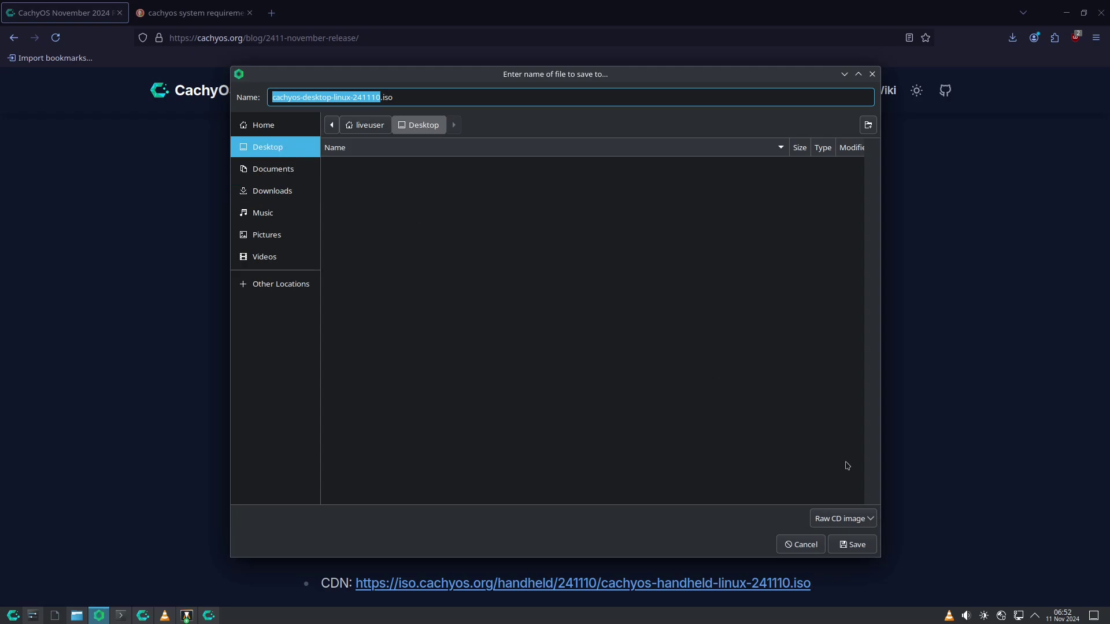
click(857, 544)
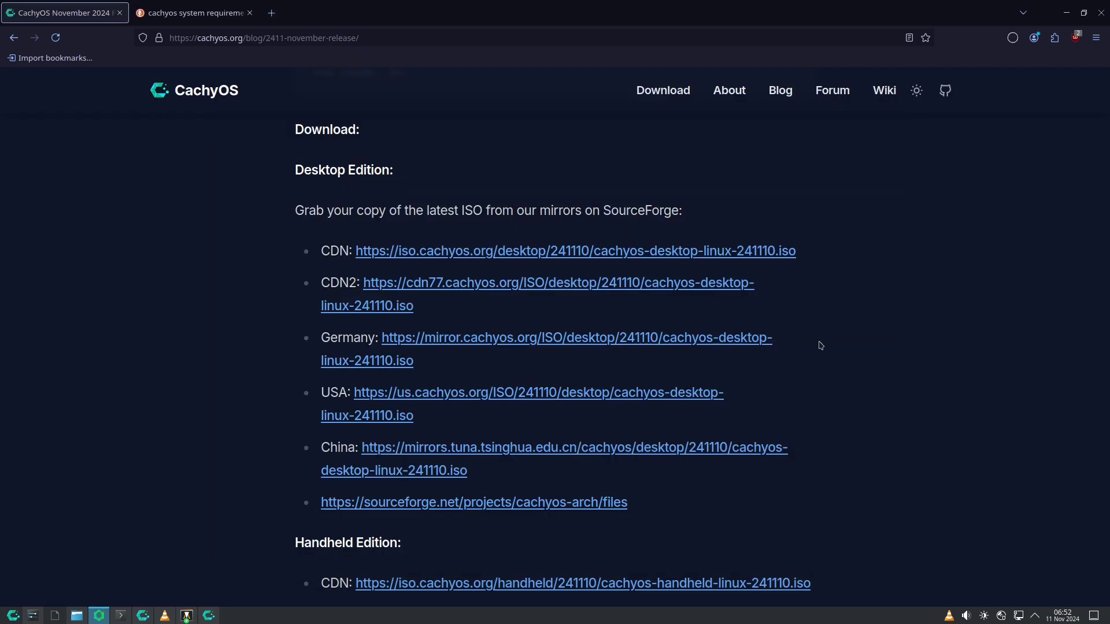
- Cancel the ISO download from the Downloads panel and close the panel
click(1012, 38)
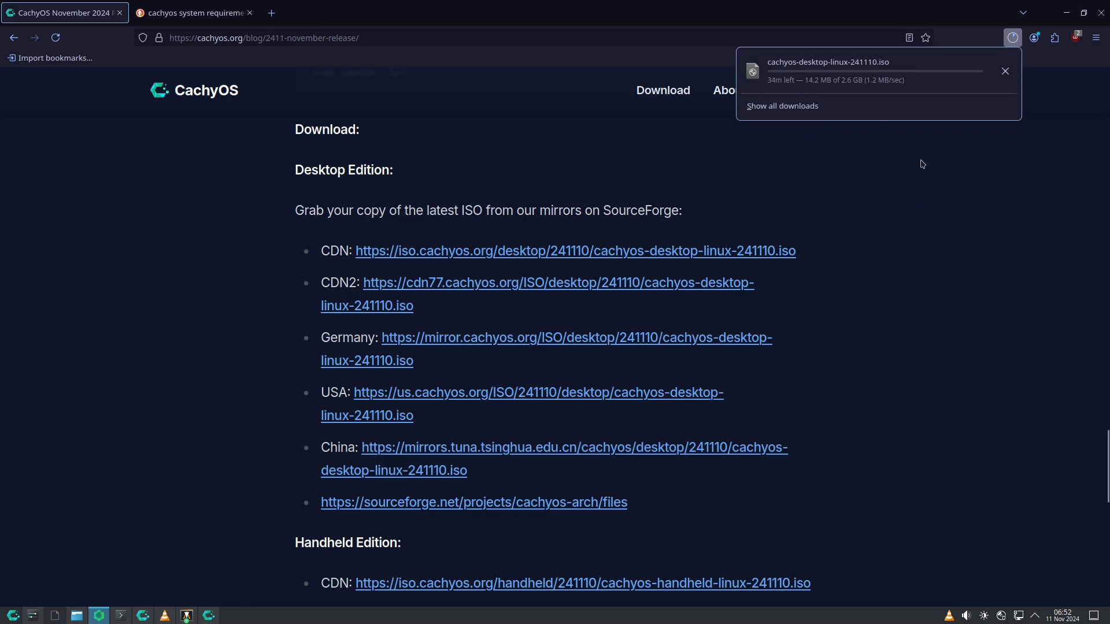
click(1005, 71)
click(248, 85)
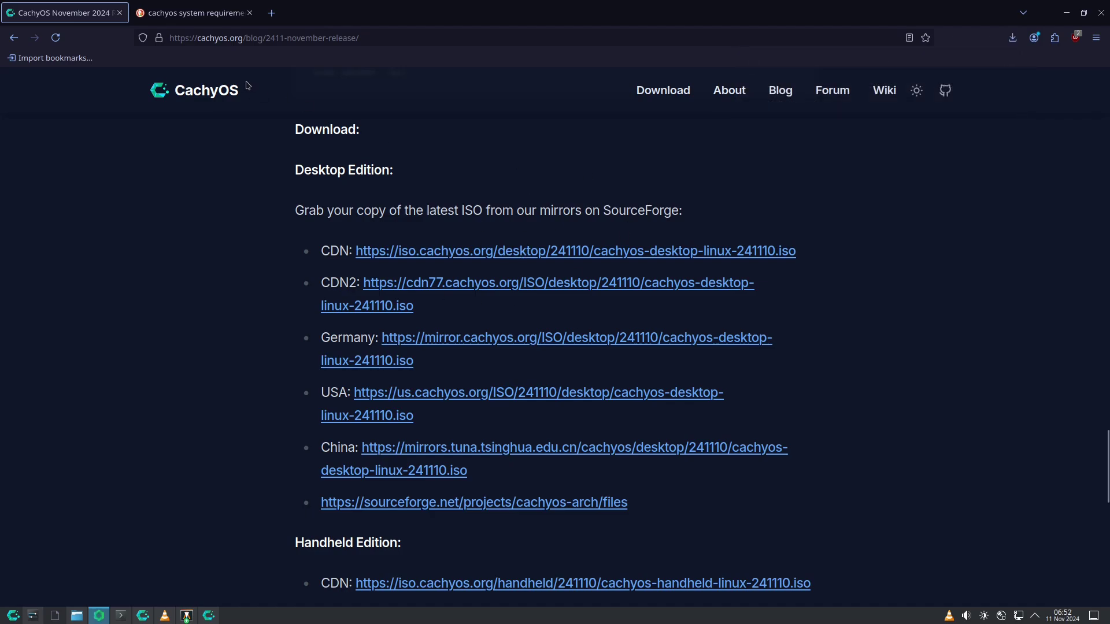
- Skim the DuckDuckGo system-requirements results, close Cachy Browser, and bring up Konsole's fastfetch output
click(185, 18)
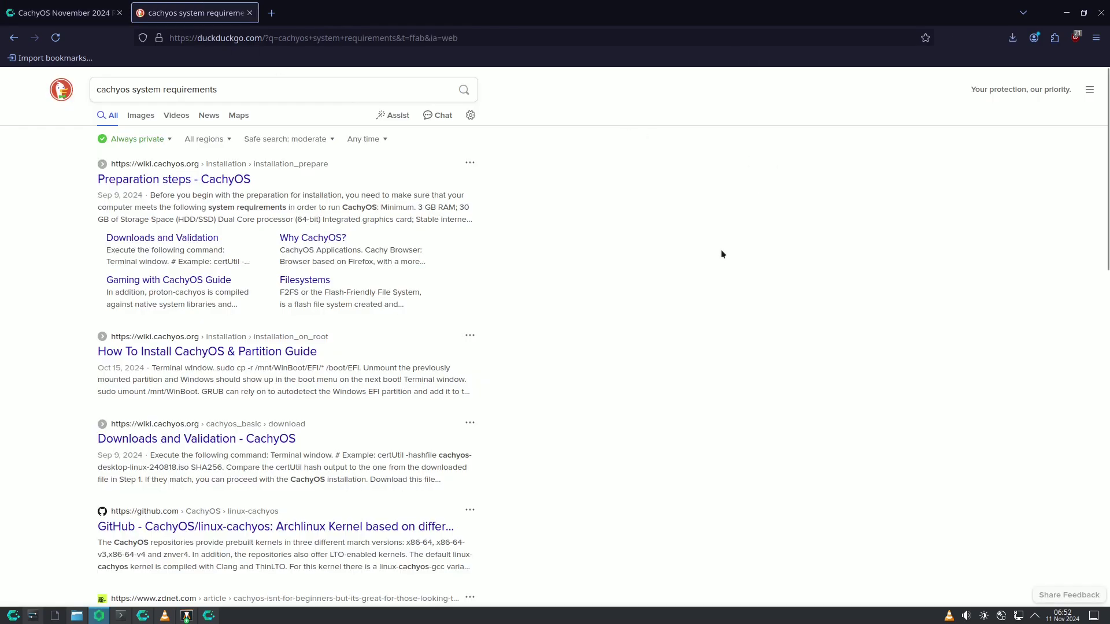
scroll(532, 267, down, 4)
scroll(532, 267, up, 2)
scroll(533, 267, up, 2)
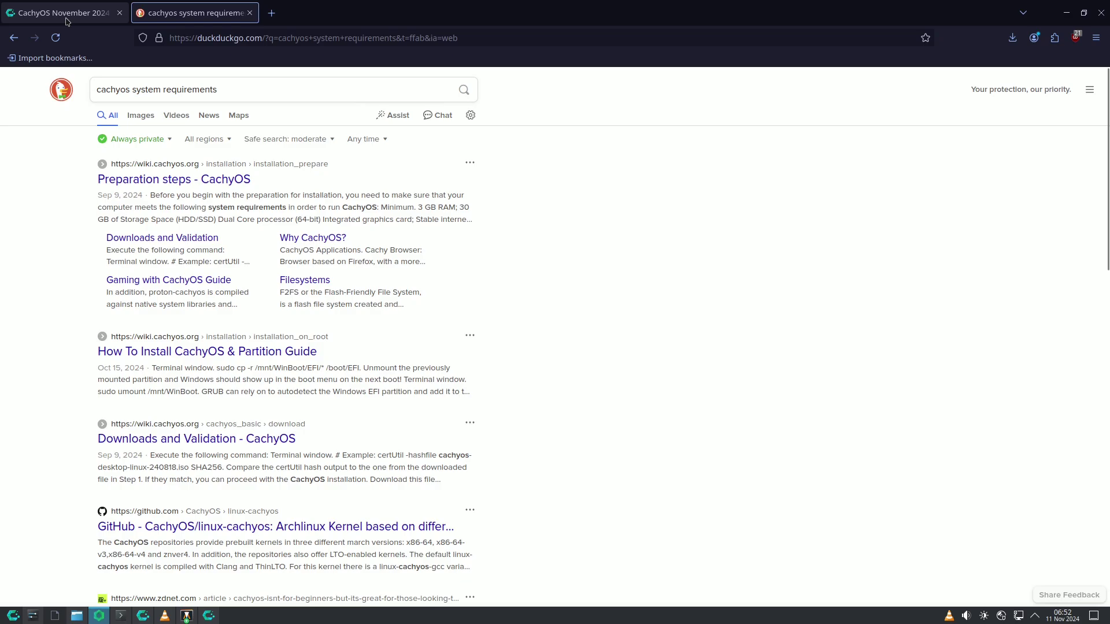
mouse_move(67, 21)
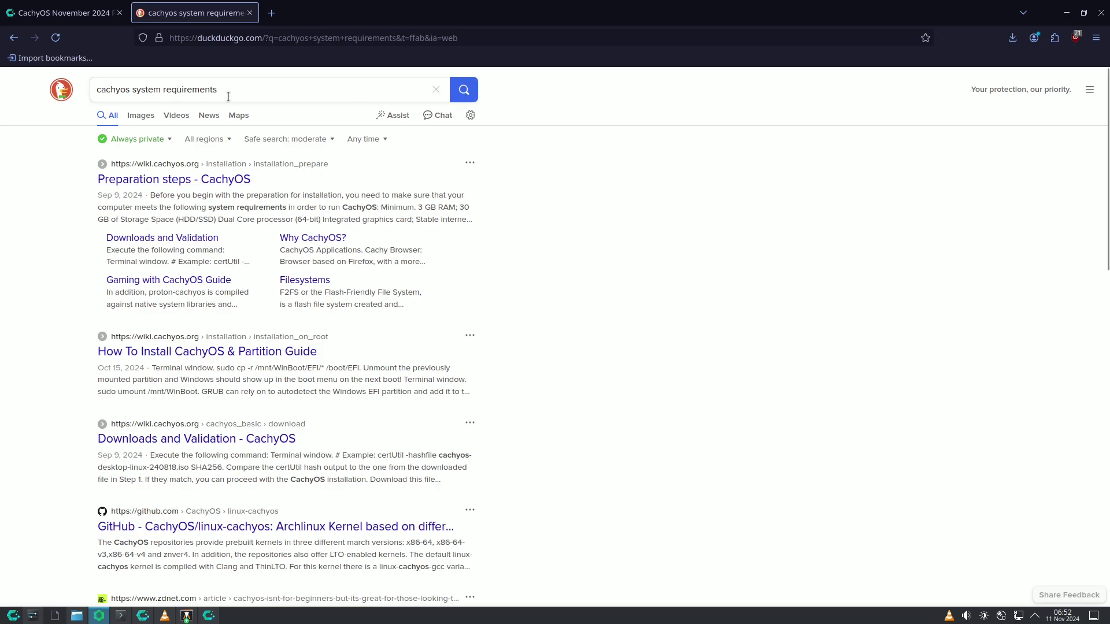
scroll(411, 179, down, 4)
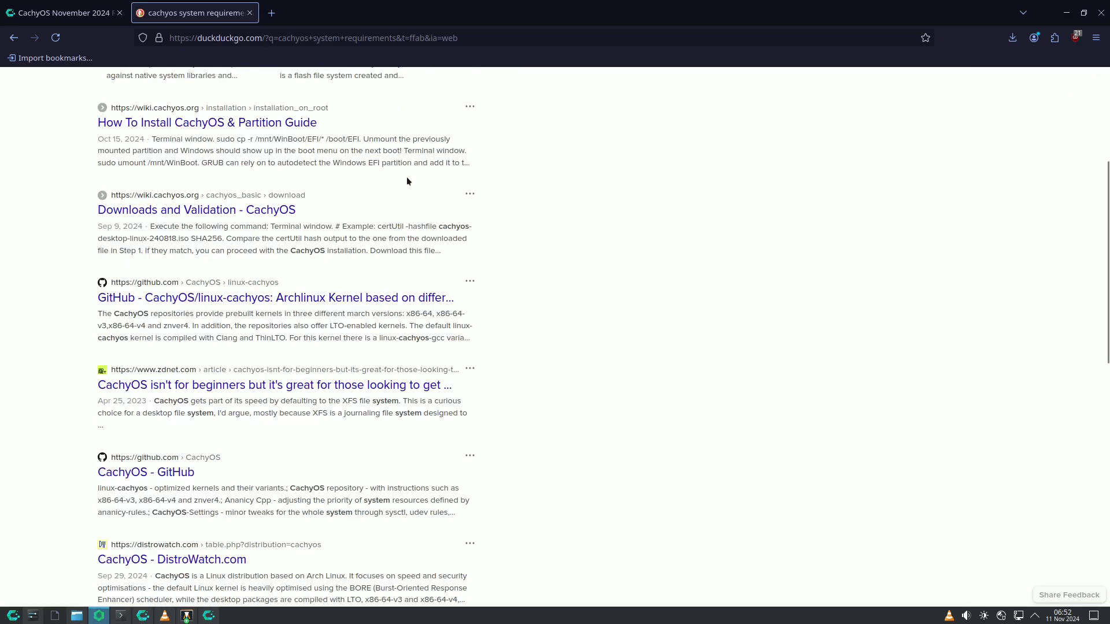
click(1101, 12)
click(122, 611)
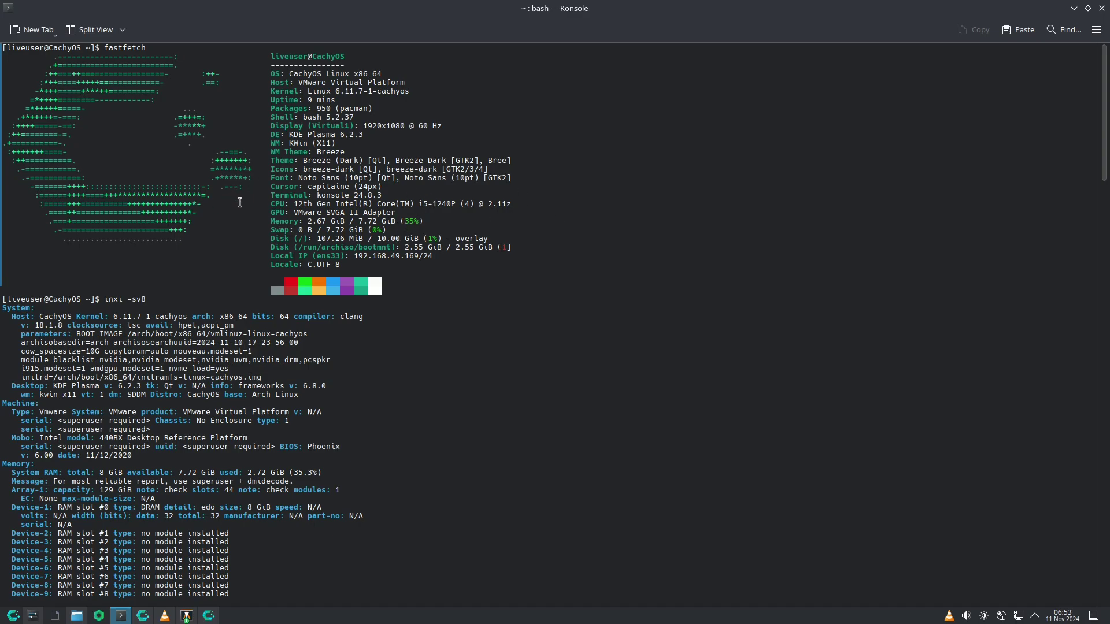
- Highlight the fastfetch OS, Uptime, Packages, Shell, Display and DE (KDE Plasma 6.2.3) lines
drag(266, 76, 395, 70)
drag(299, 85, 376, 91)
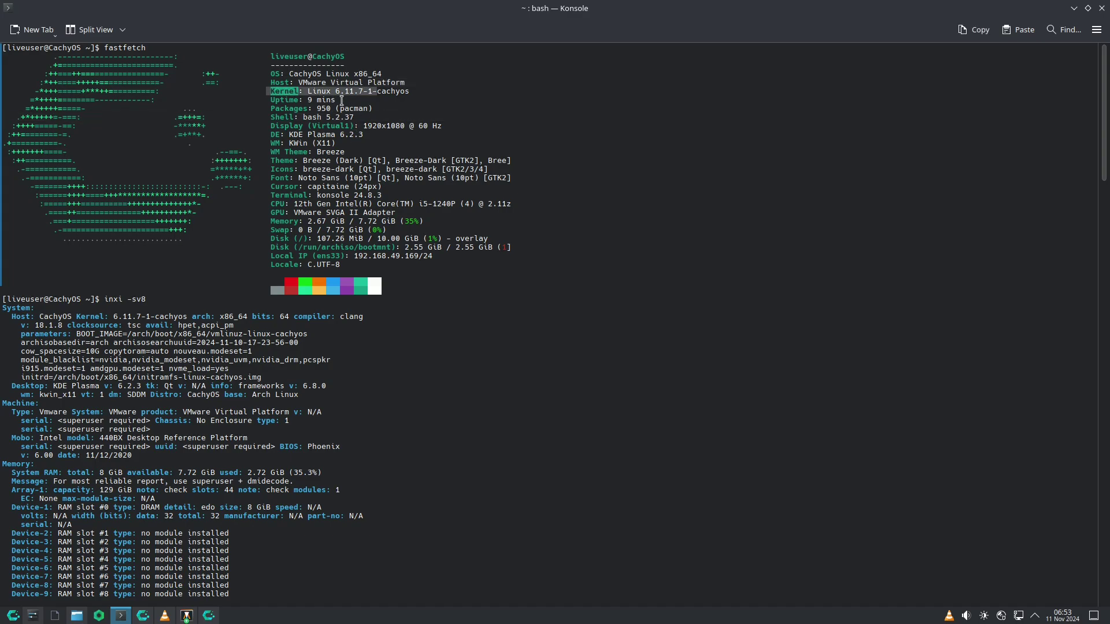
click(352, 97)
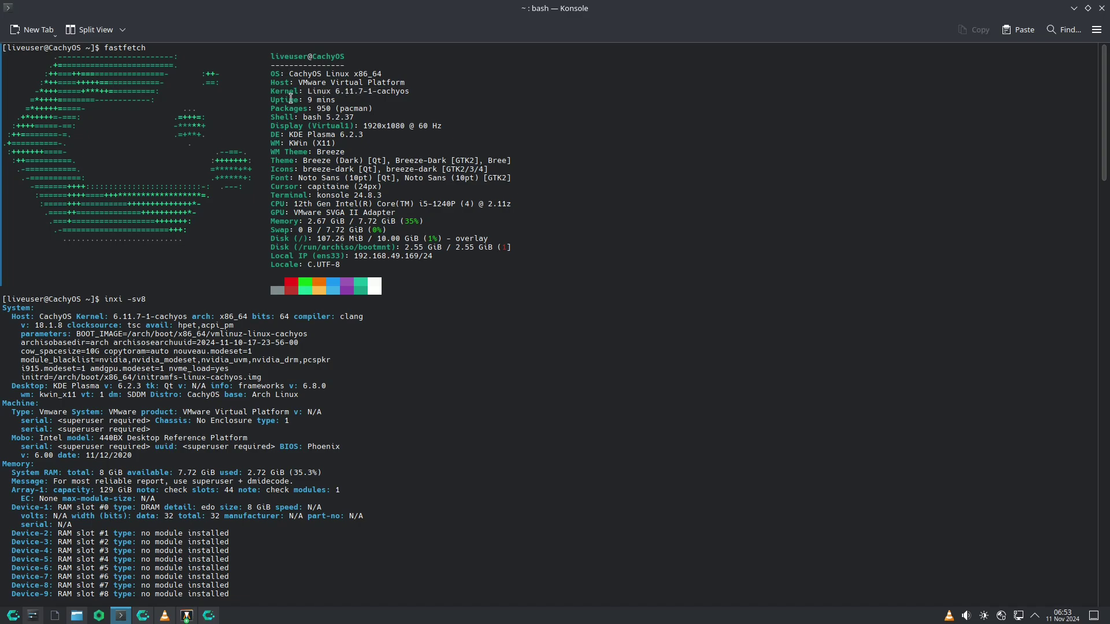
triple_click(371, 100)
drag(270, 108, 376, 110)
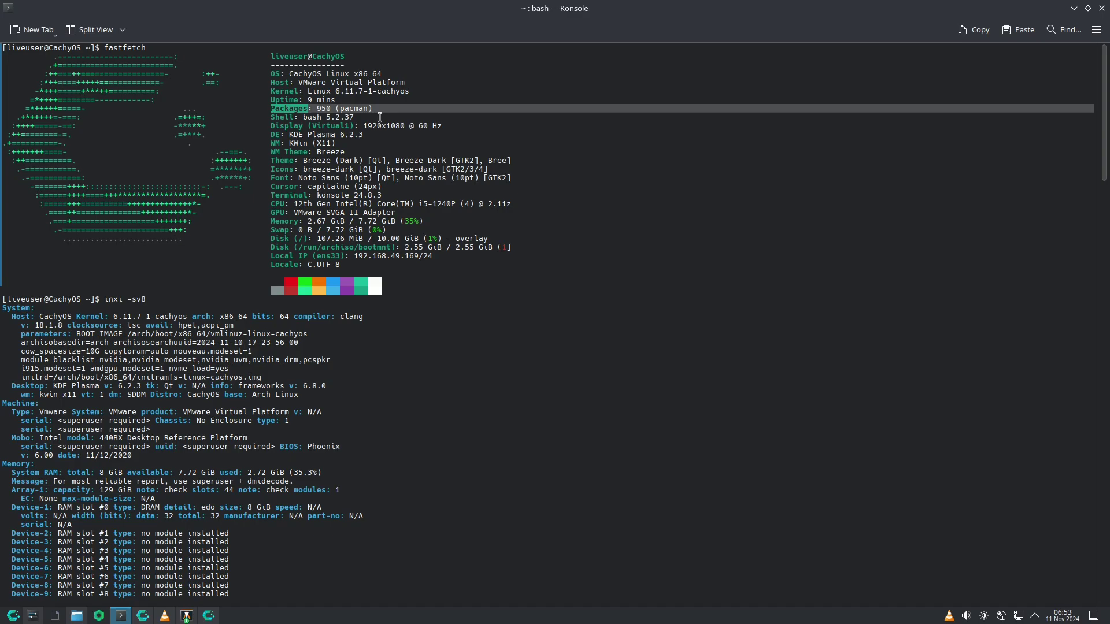
click(380, 117)
drag(275, 117, 369, 117)
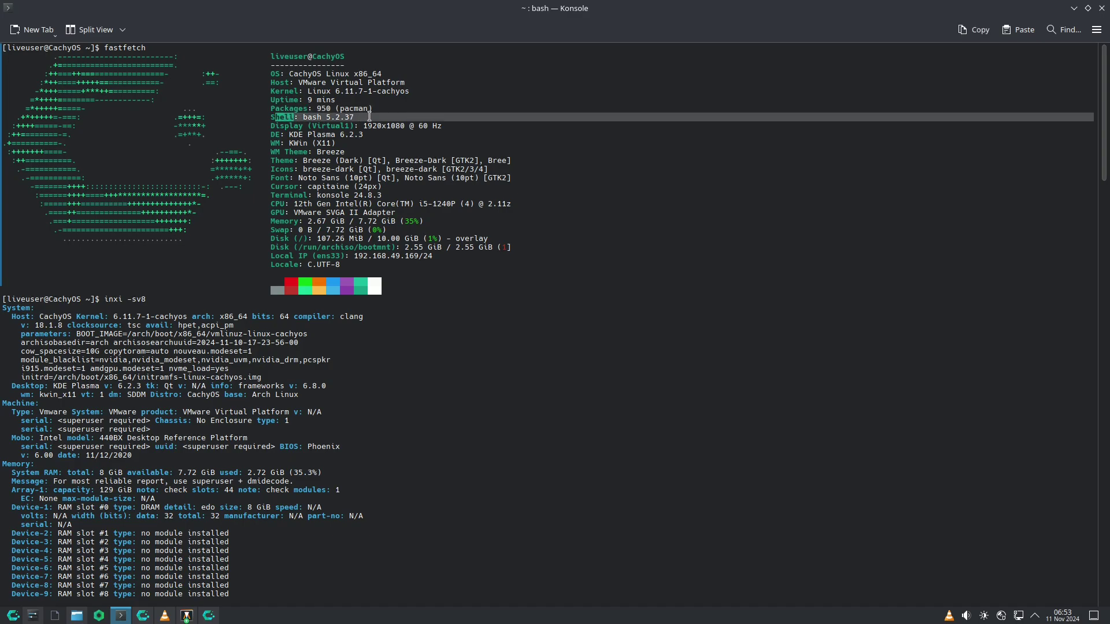
click(405, 133)
drag(270, 126, 438, 126)
click(451, 132)
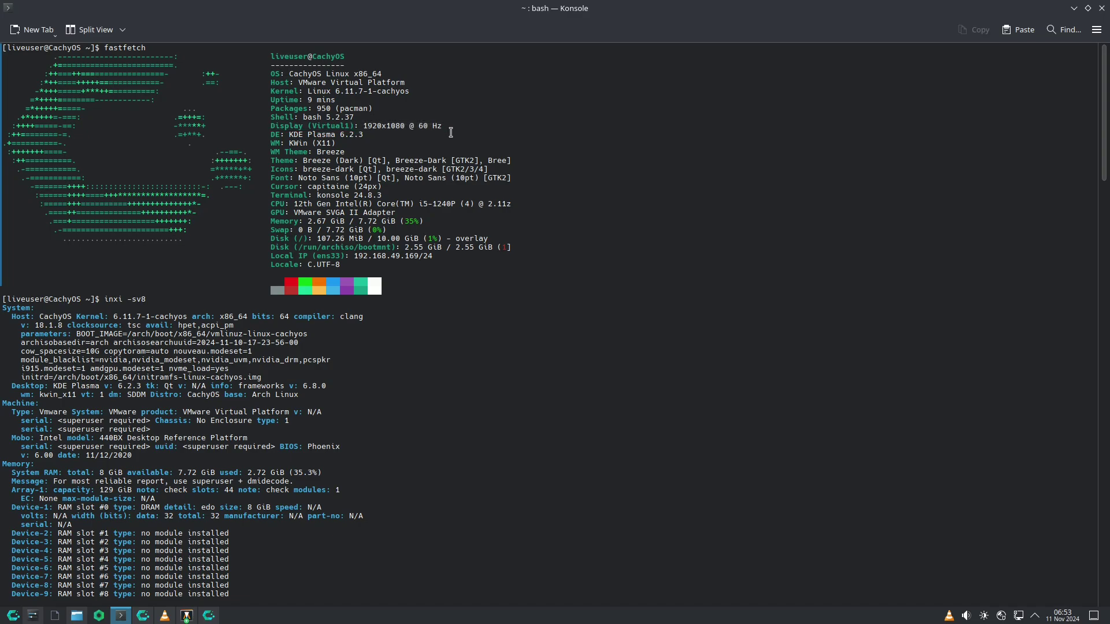
drag(285, 135, 368, 138)
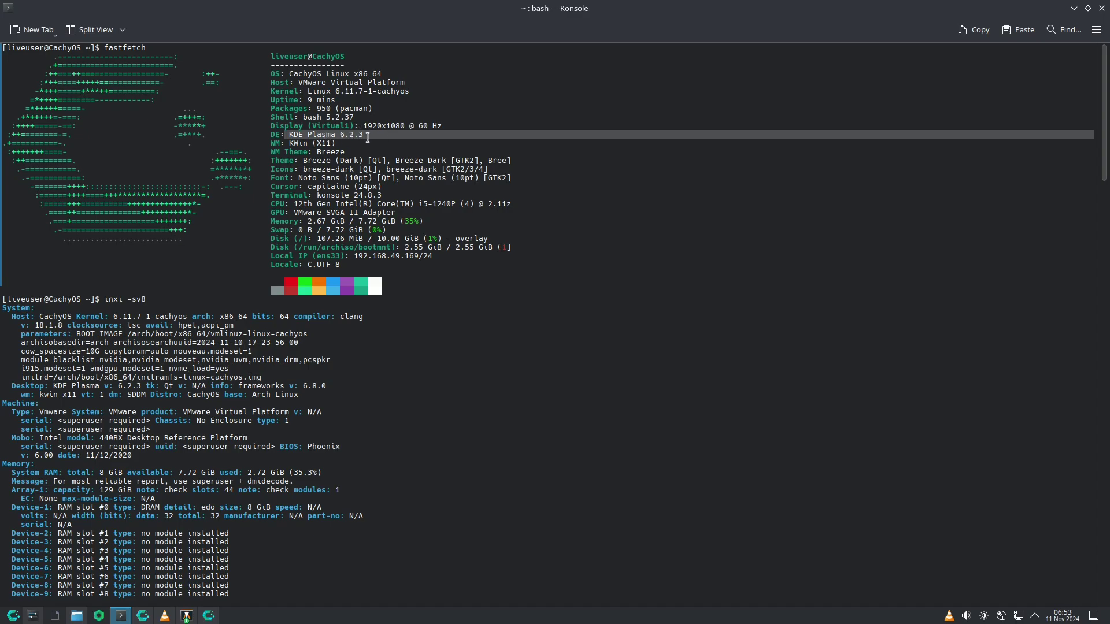
click(372, 134)
drag(370, 134, 283, 134)
- Highlight the WM, theme and font details, then the Memory, Swap and Disk usage figures
drag(263, 144, 404, 160)
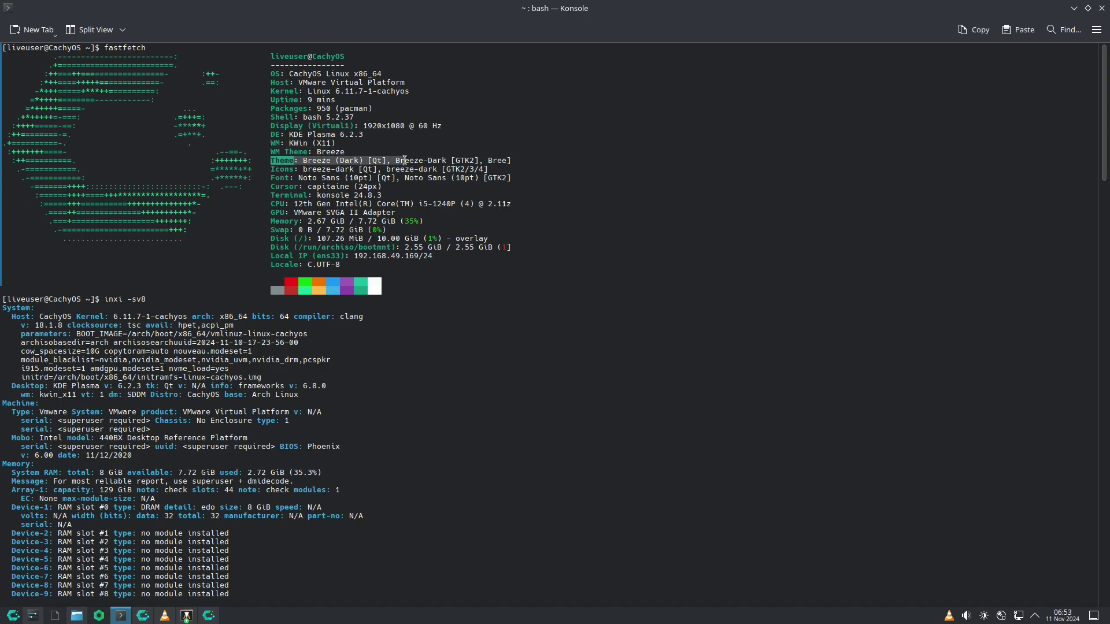
drag(277, 172, 358, 196)
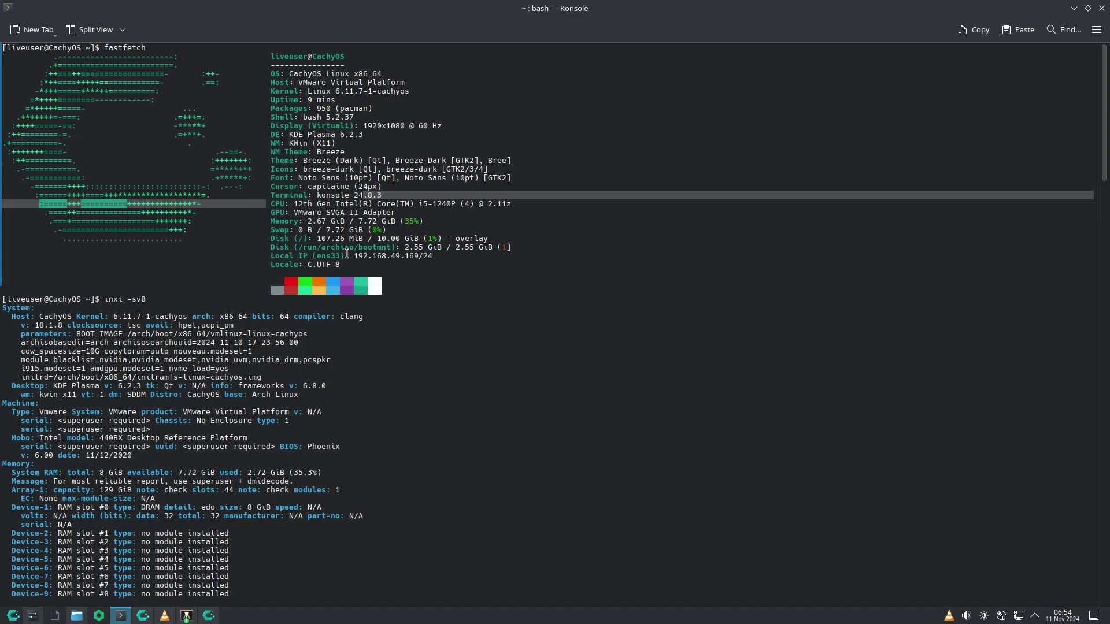
click(394, 216)
drag(271, 221, 337, 222)
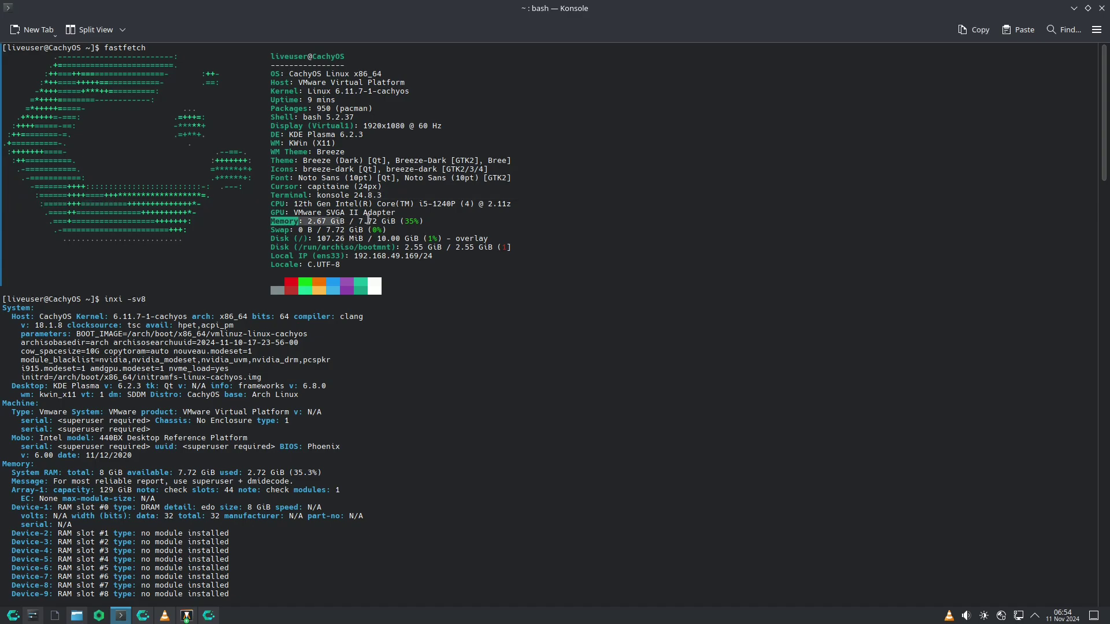
click(339, 224)
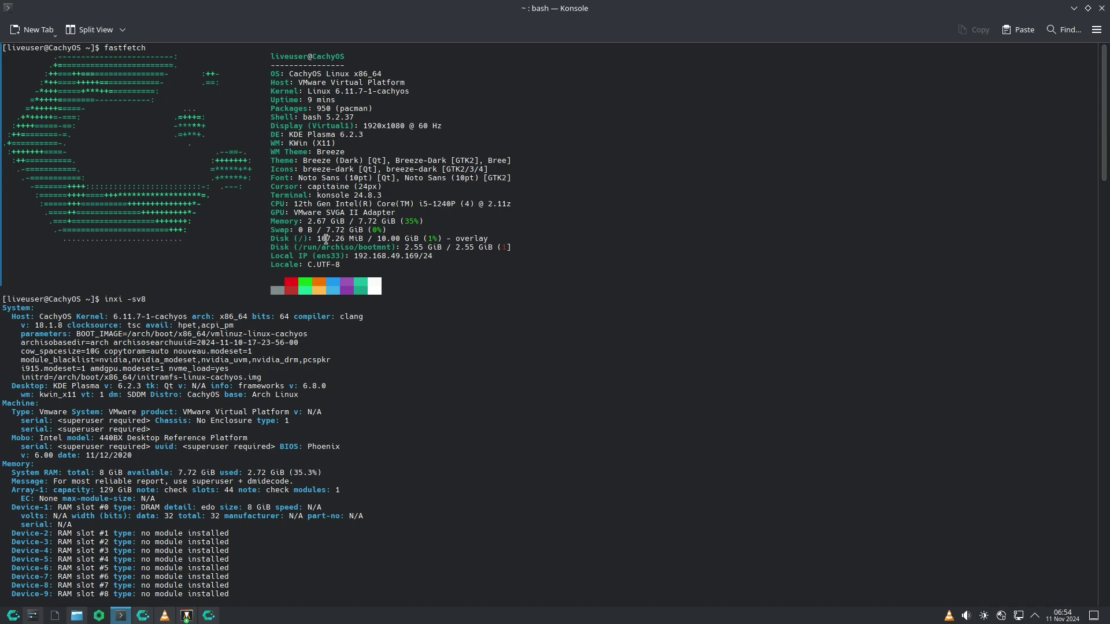
drag(283, 233, 368, 230)
click(368, 231)
drag(280, 239, 376, 239)
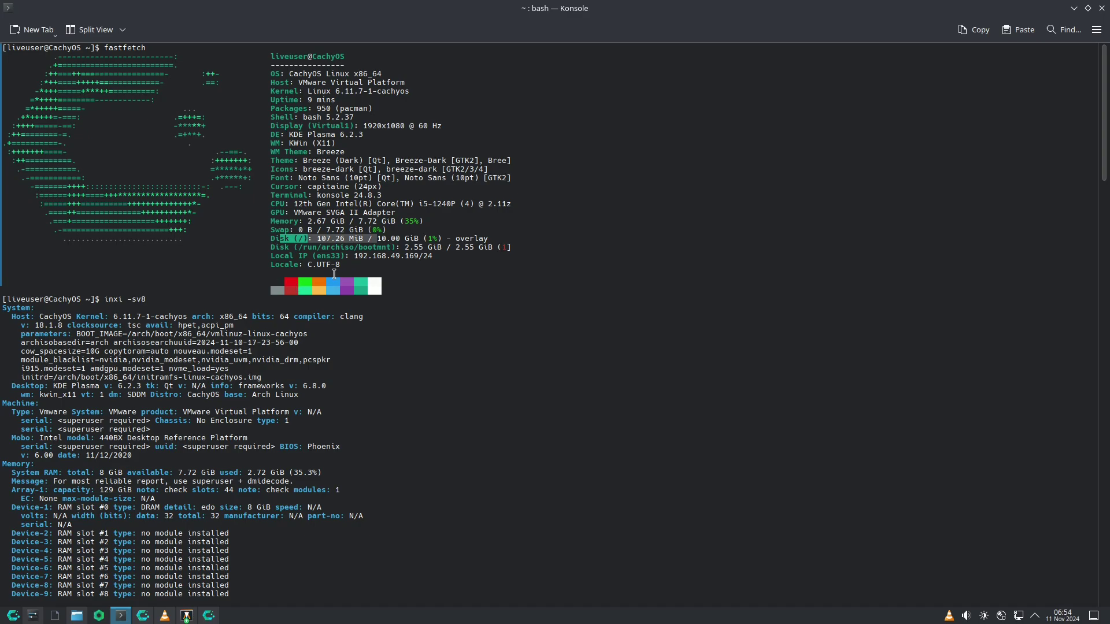
scroll(334, 274, down, 2)
scroll(93, 255, down, 2)
drag(105, 195, 152, 197)
drag(28, 212, 159, 210)
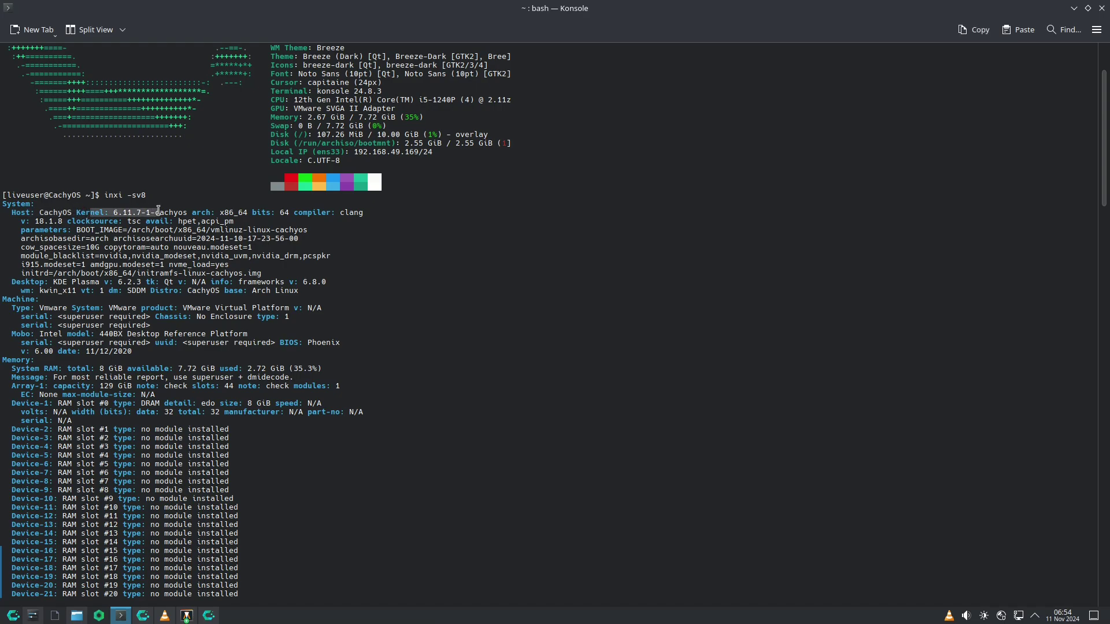
scroll(134, 238, down, 1)
drag(21, 255, 206, 256)
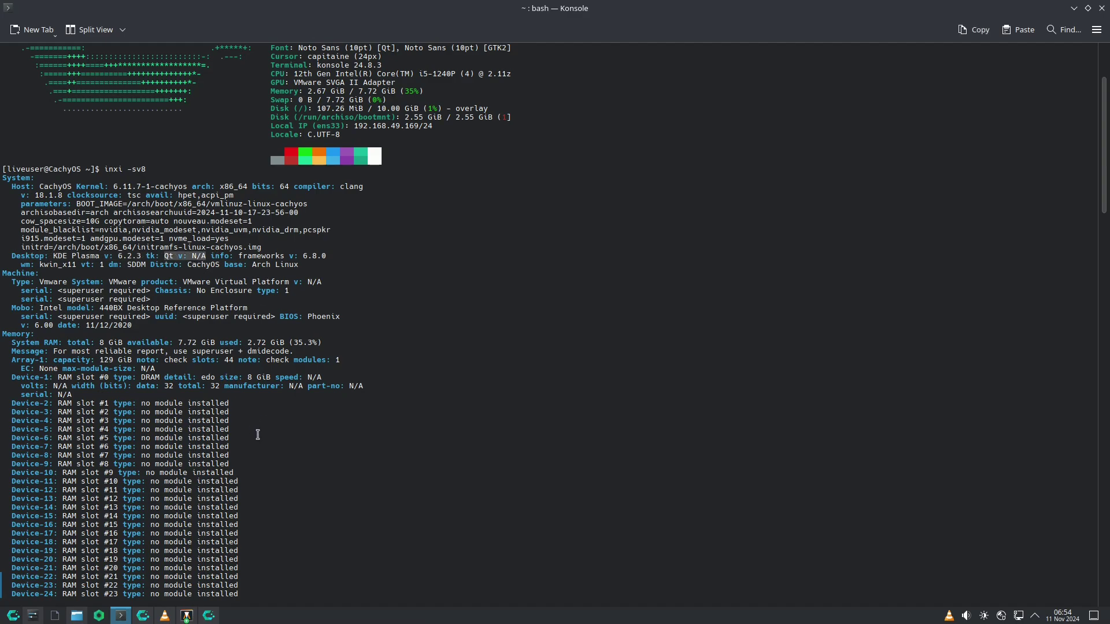
drag(238, 258, 336, 257)
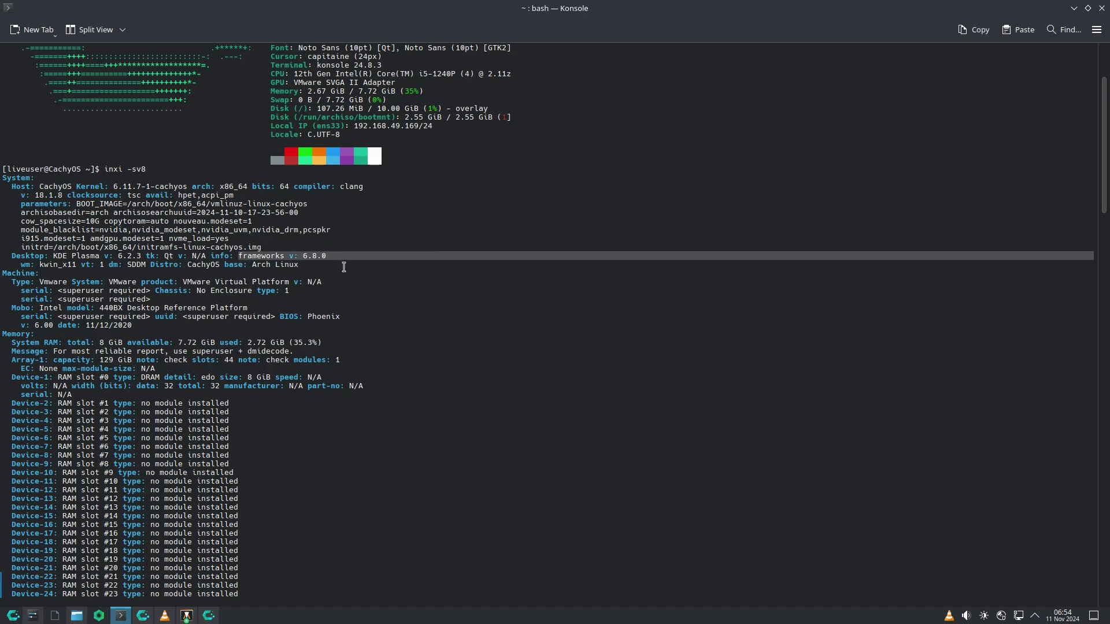
click(345, 267)
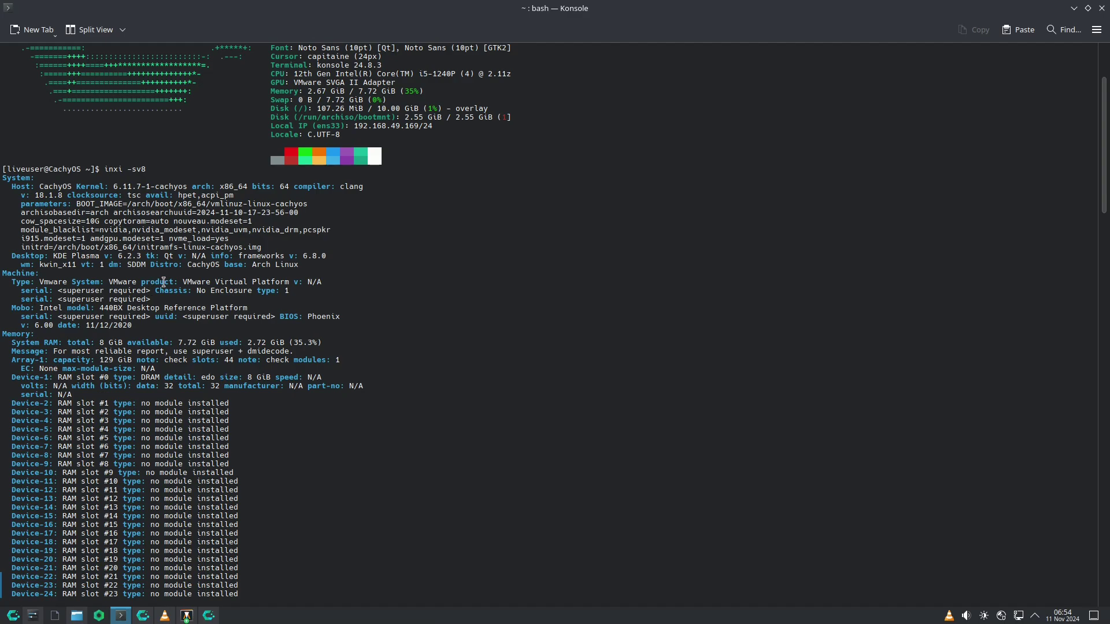
drag(188, 265, 240, 269)
scroll(44, 281, down, 2)
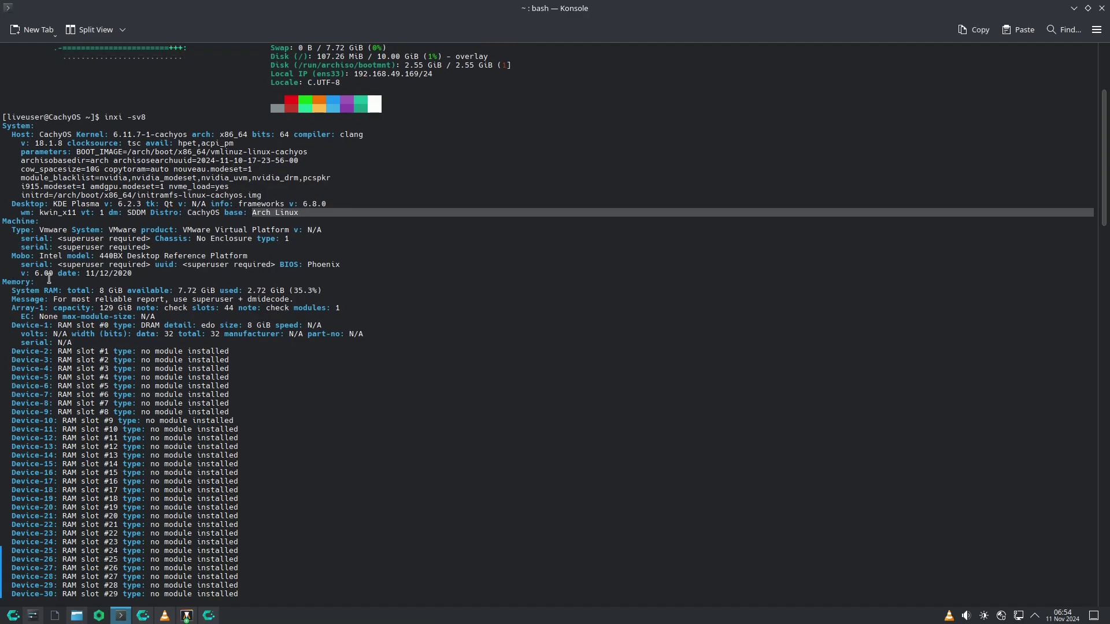
drag(7, 221, 193, 271)
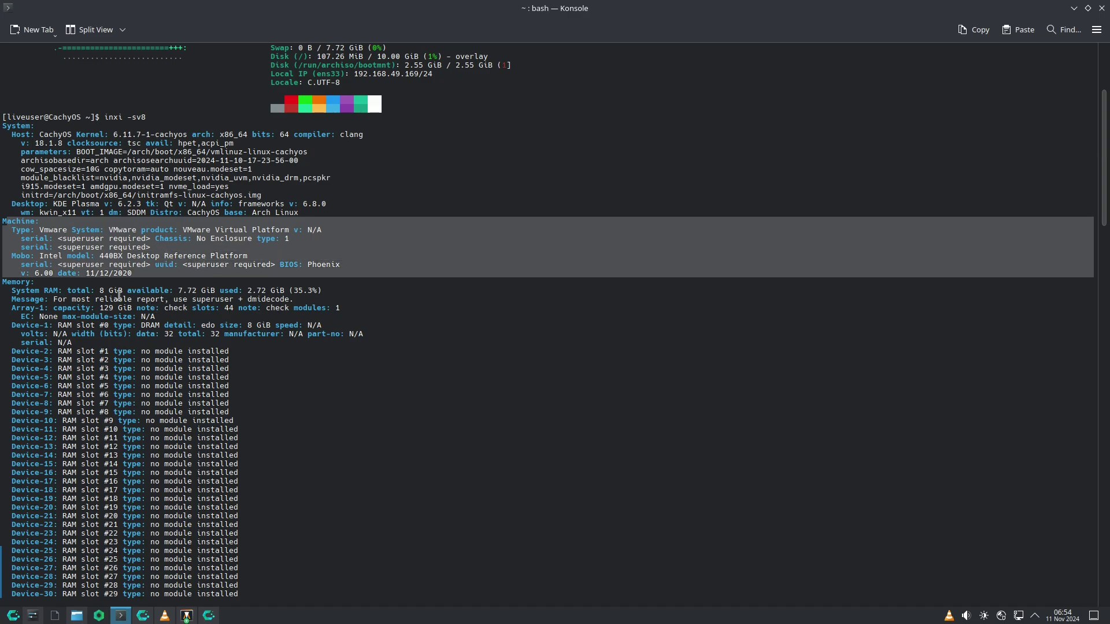
drag(85, 290, 292, 292)
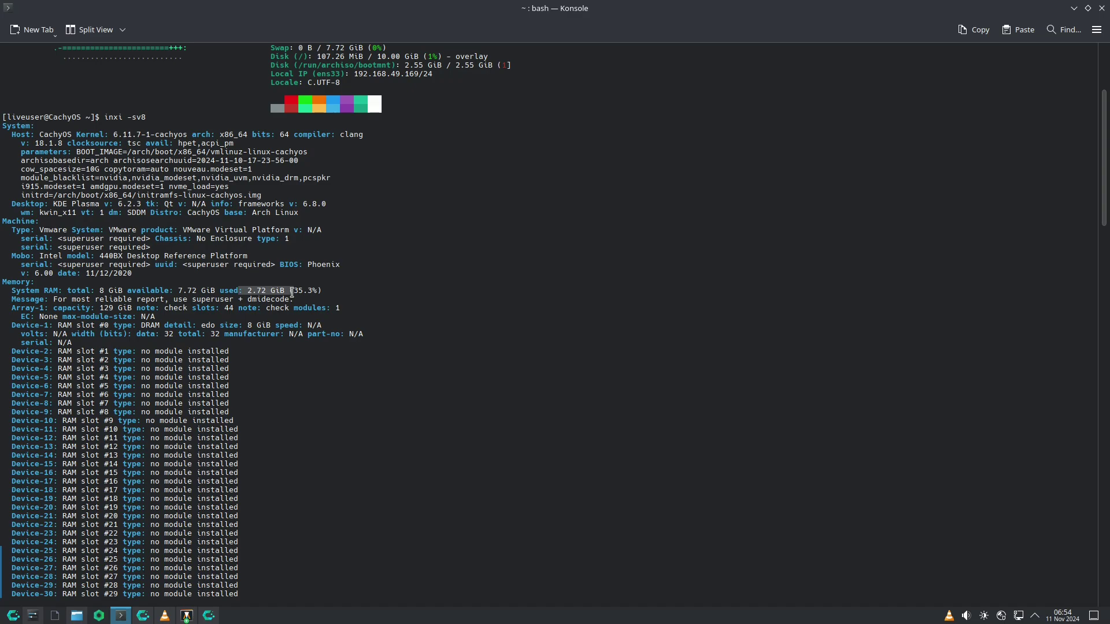
- Scroll to the inxi CPU section and highlight the 12th Gen Intel Core i5-1240P and its flags
scroll(292, 292, down, 5)
scroll(211, 315, down, 4)
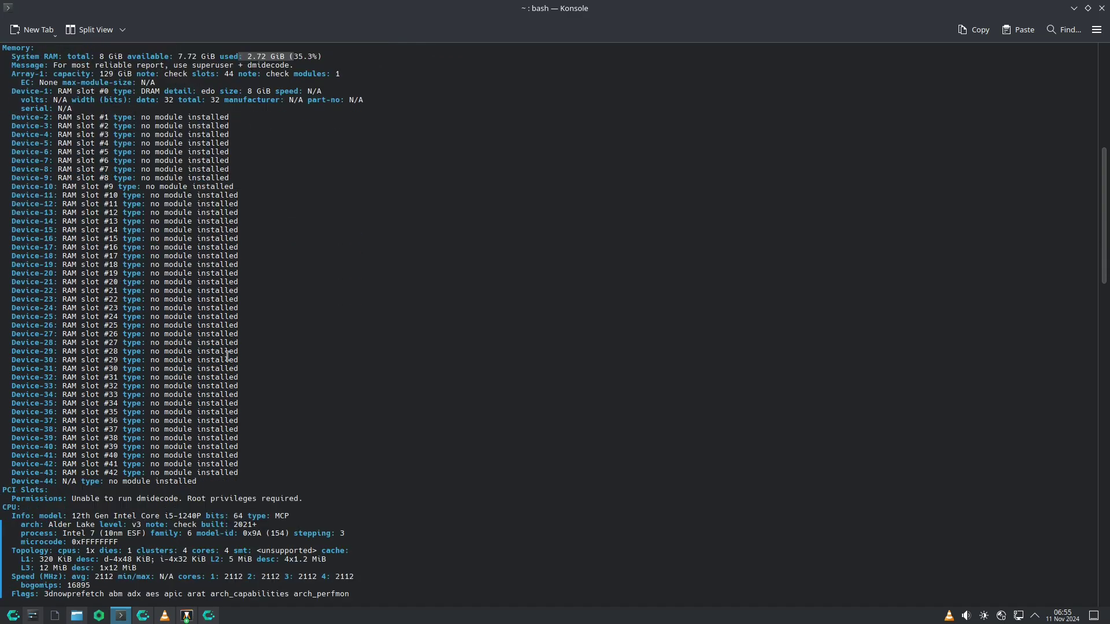
scroll(200, 369, down, 2)
scroll(239, 250, down, 5)
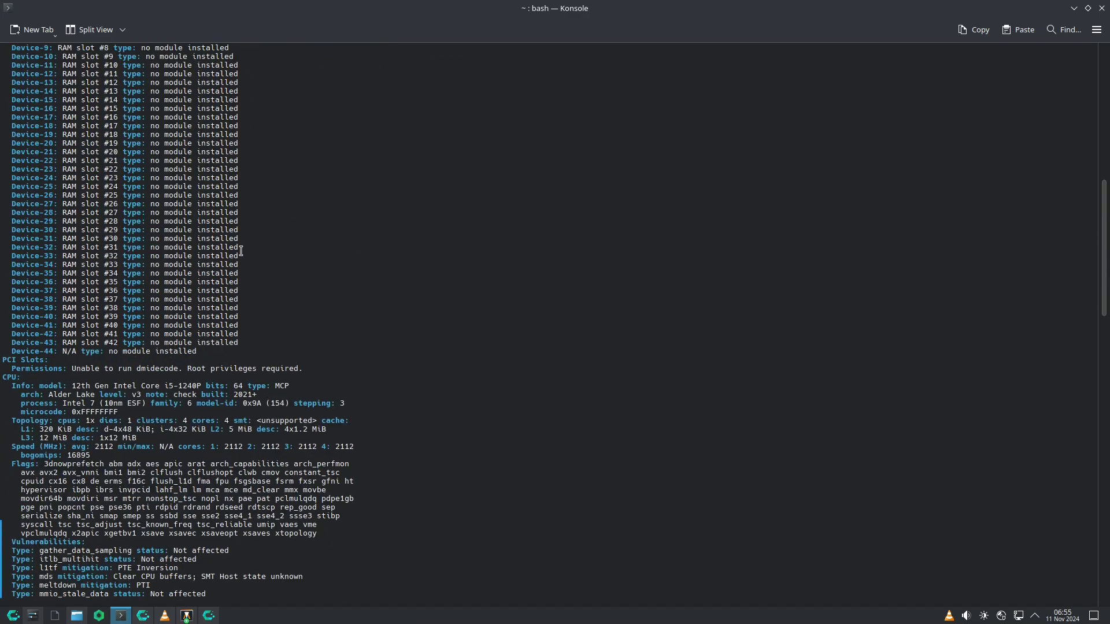
drag(68, 336, 206, 335)
scroll(215, 325, down, 4)
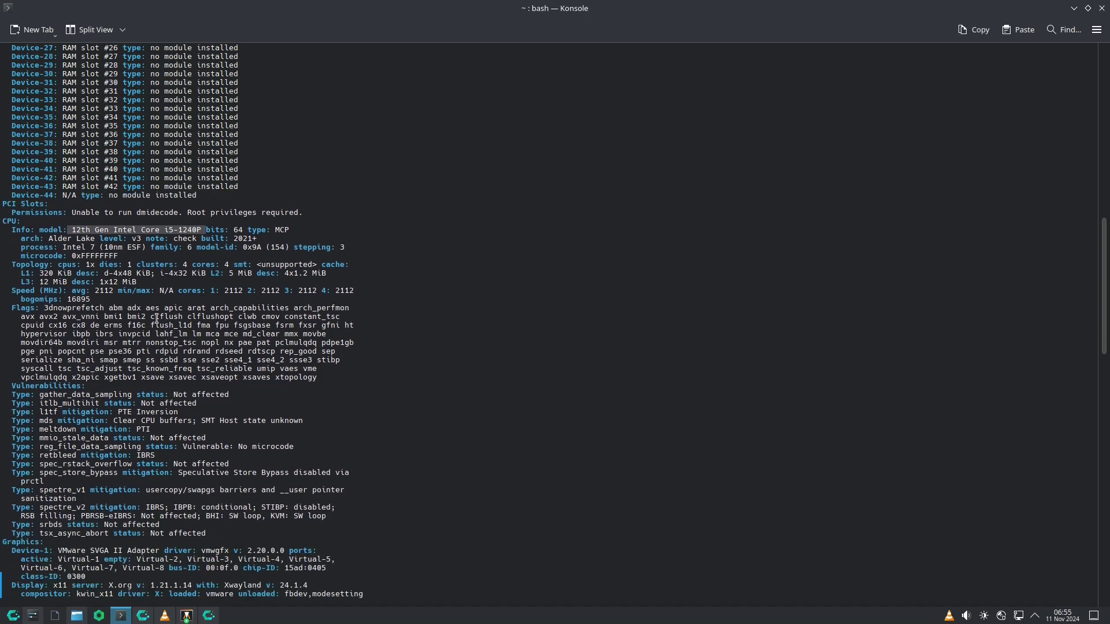
triple_click(50, 315)
drag(50, 315, 295, 466)
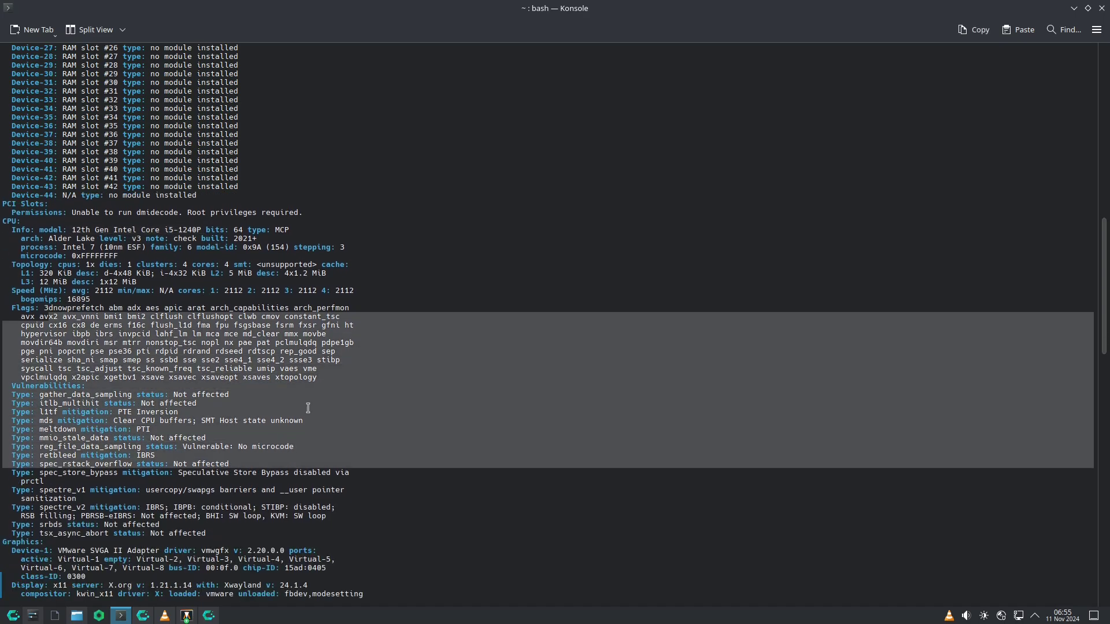
scroll(321, 362, down, 8)
scroll(321, 363, down, 3)
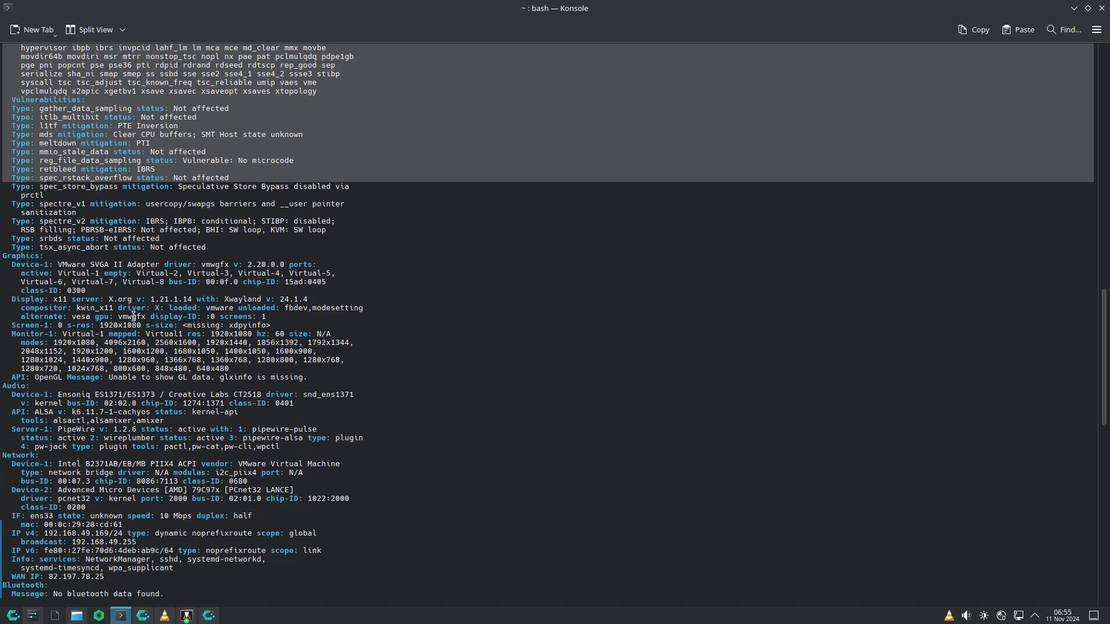
- Highlight the vmwgfx driver, Display details, Xwayland 24.1.4, 1920x1080 resolution and supported display modes
drag(201, 265, 291, 265)
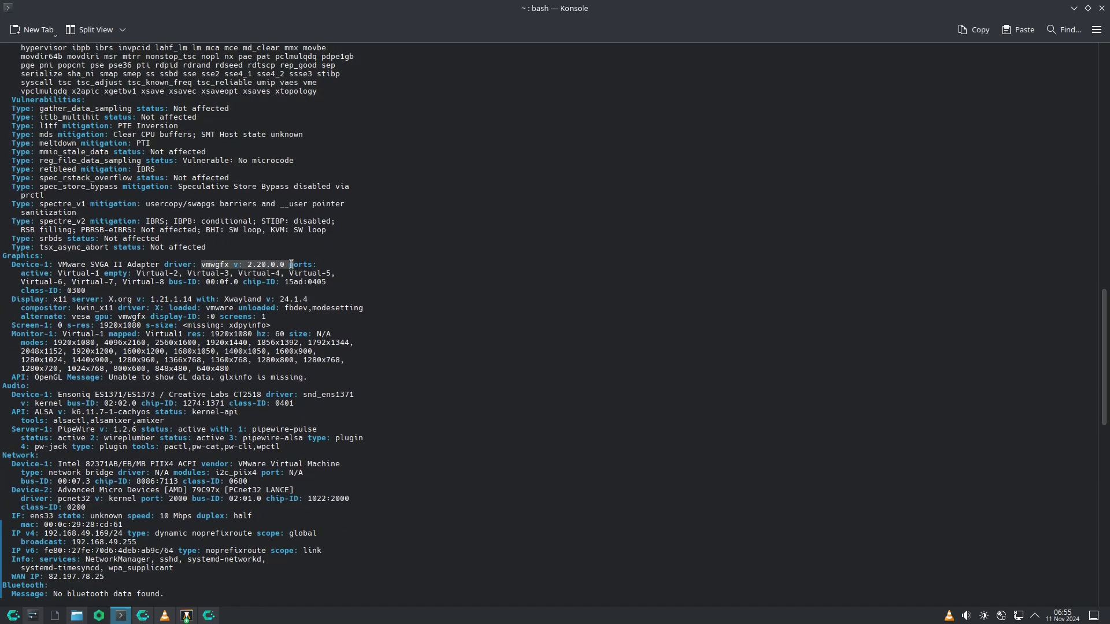
click(377, 267)
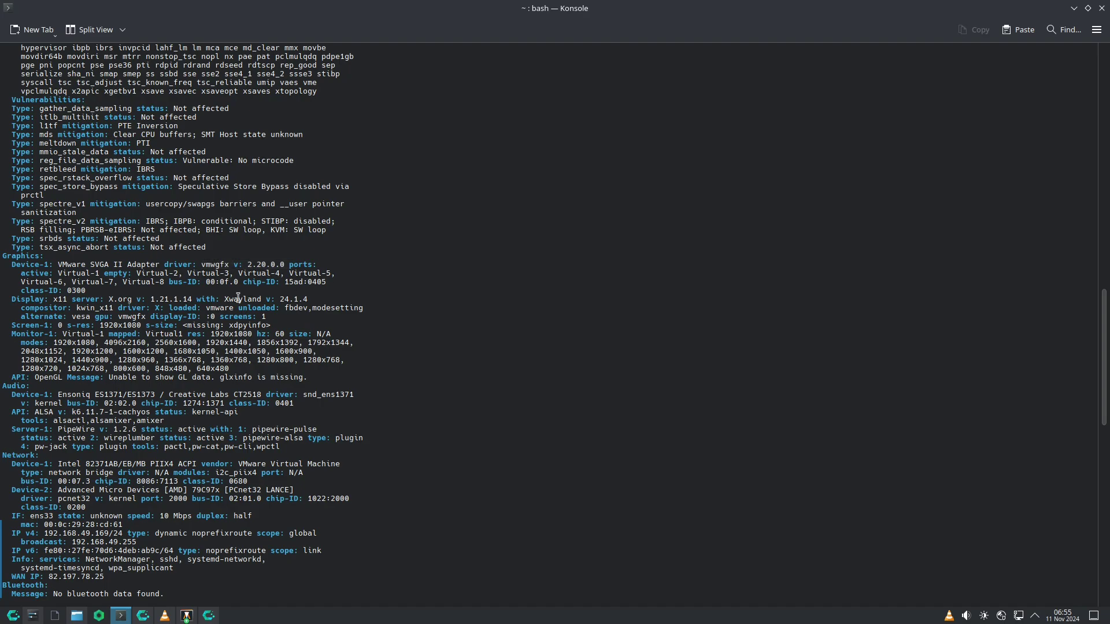
drag(36, 299, 158, 299)
click(191, 300)
drag(210, 300, 340, 299)
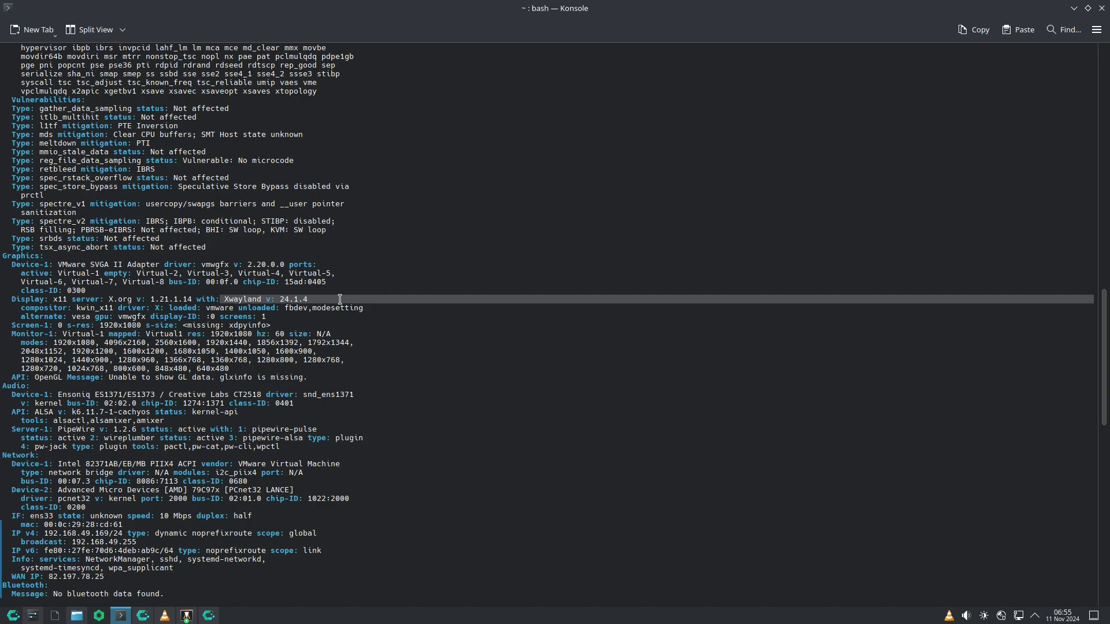
click(340, 300)
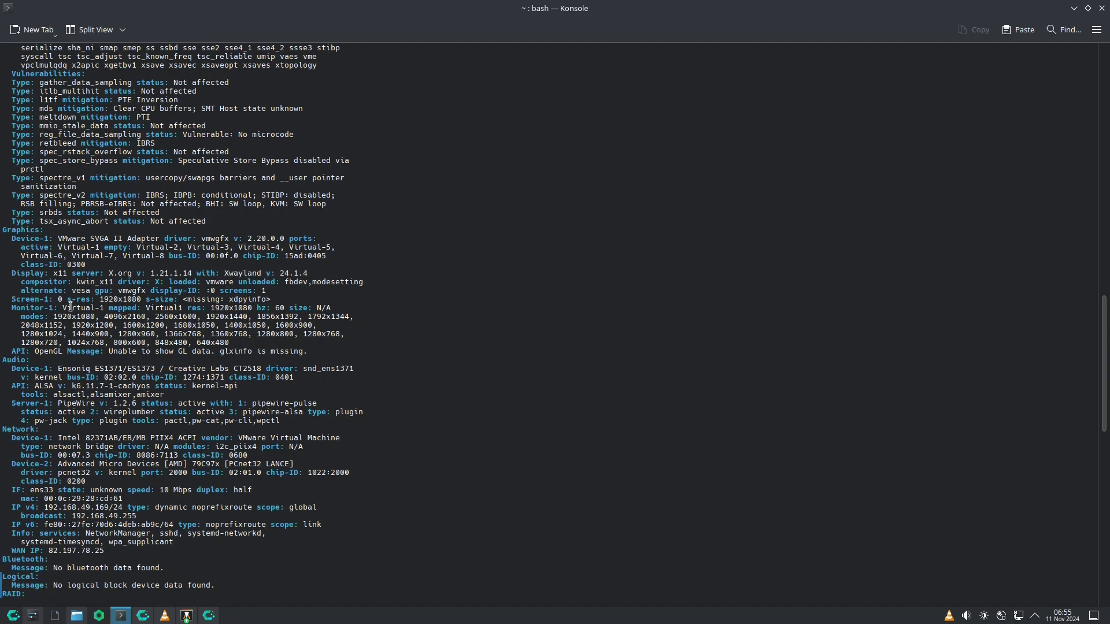
drag(98, 295, 164, 299)
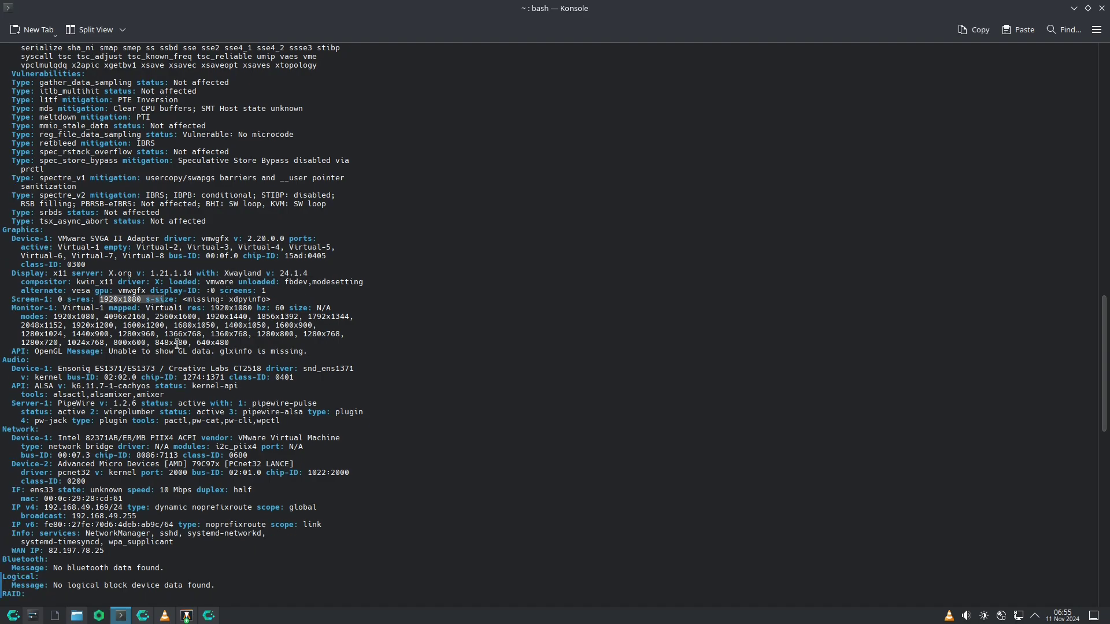
drag(4, 325, 234, 343)
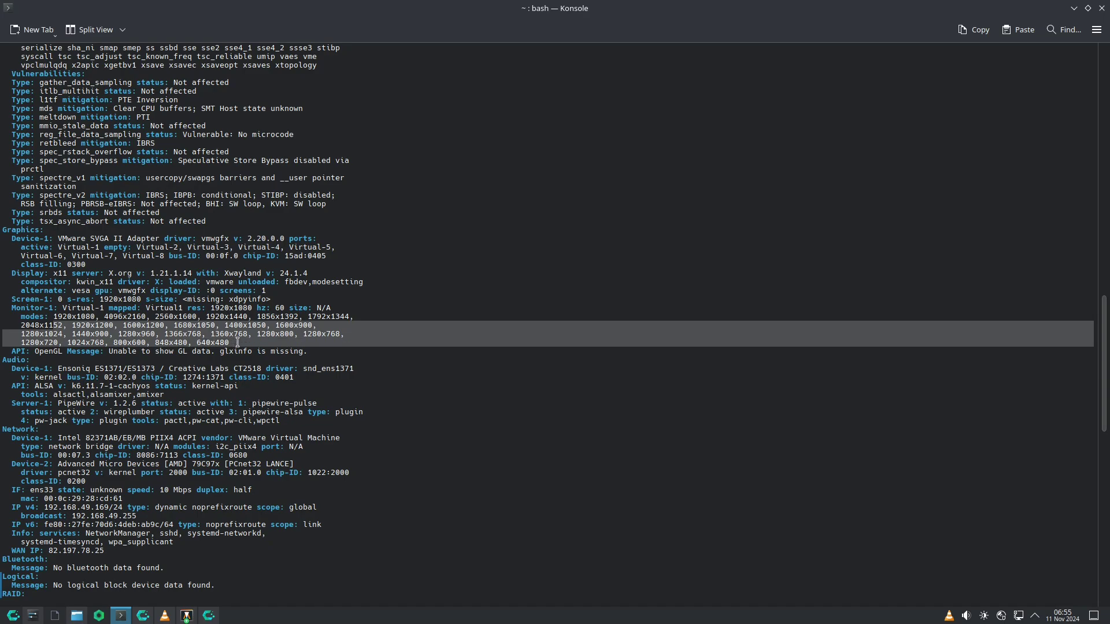
- Highlight the OpenGL API, ALSA and PipeWire 1.2.6 entries, then scroll to the report's end
drag(23, 300, 68, 302)
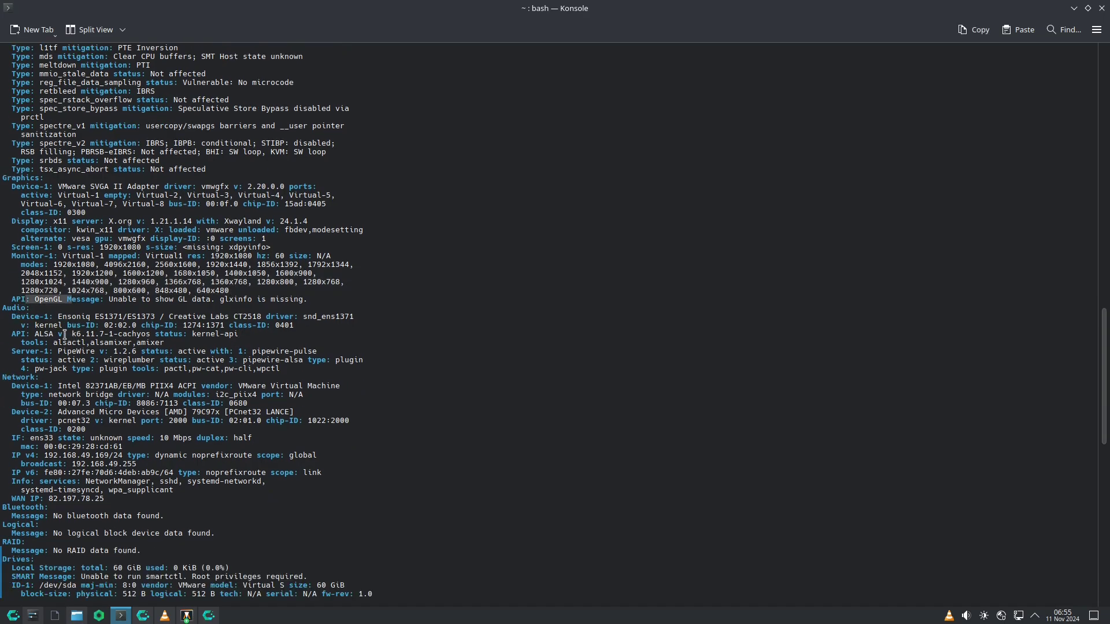
drag(35, 335, 140, 336)
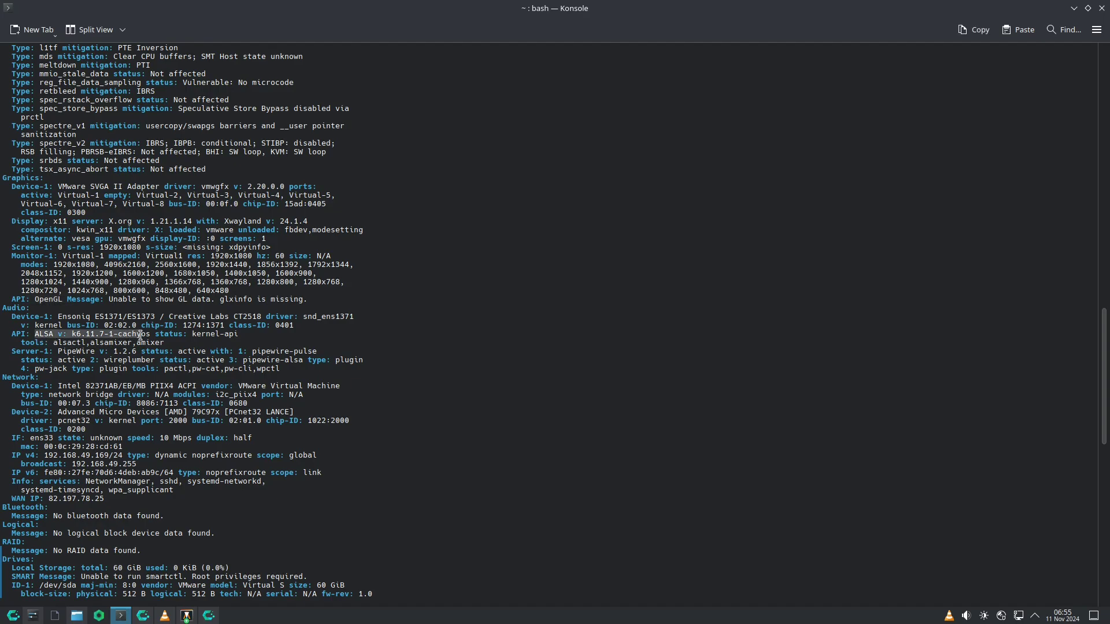
drag(63, 353, 142, 353)
click(155, 368)
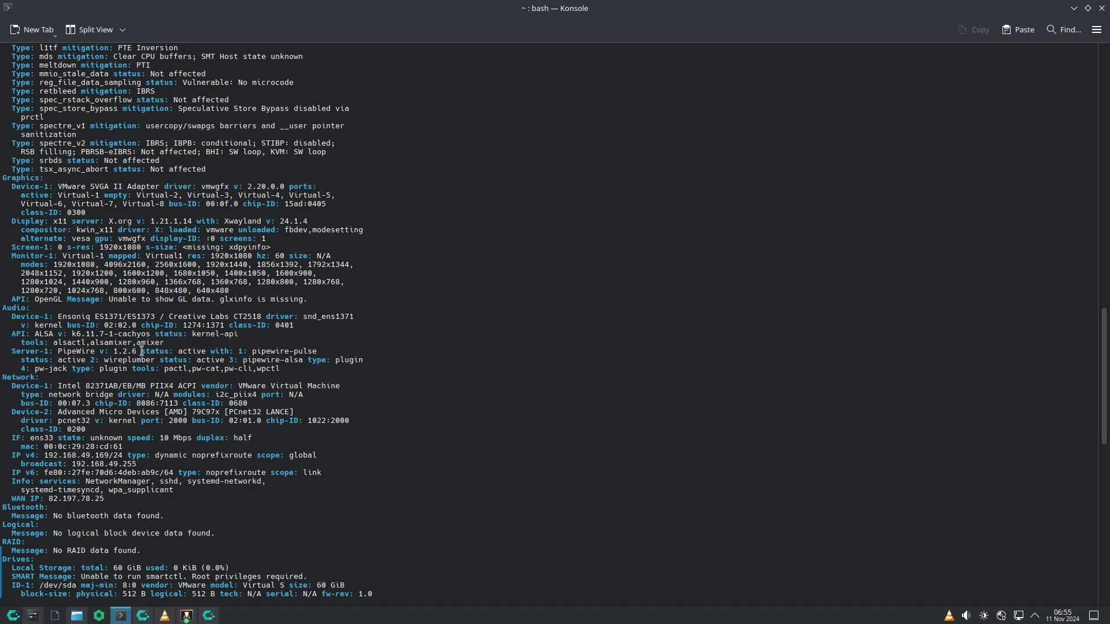
scroll(192, 311, down, 3)
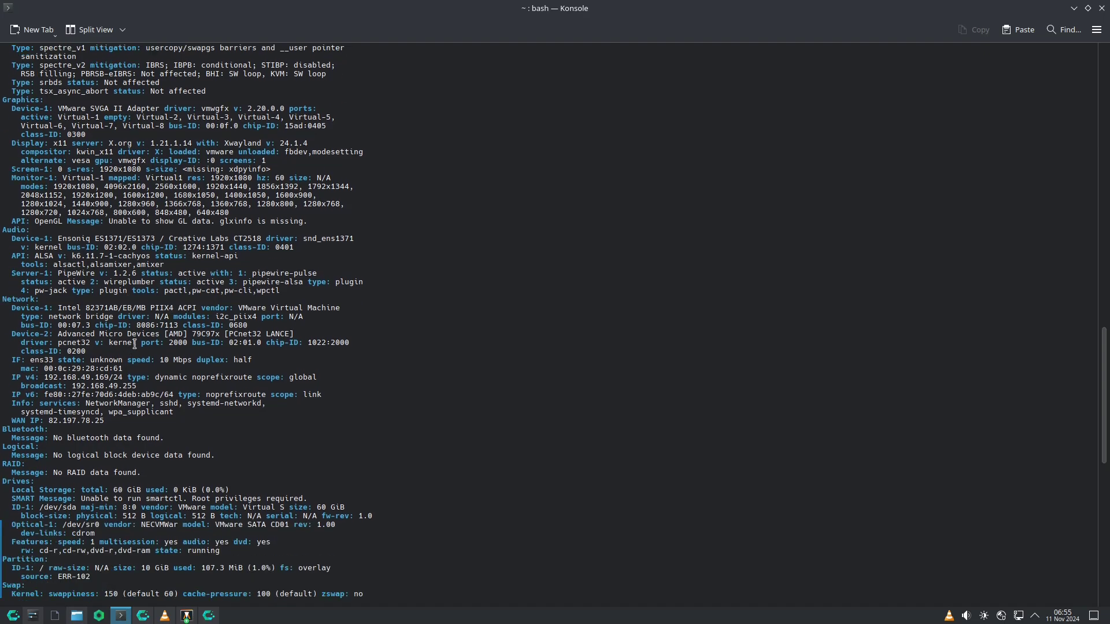
scroll(127, 381, down, 7)
scroll(127, 380, down, 15)
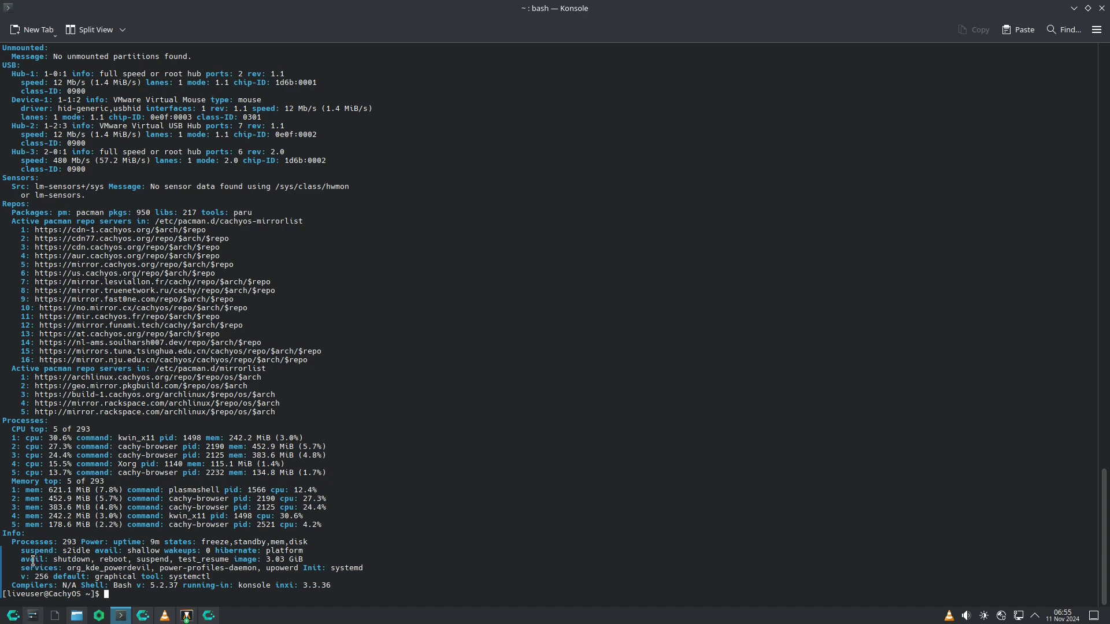
drag(10, 542, 161, 544)
click(224, 594)
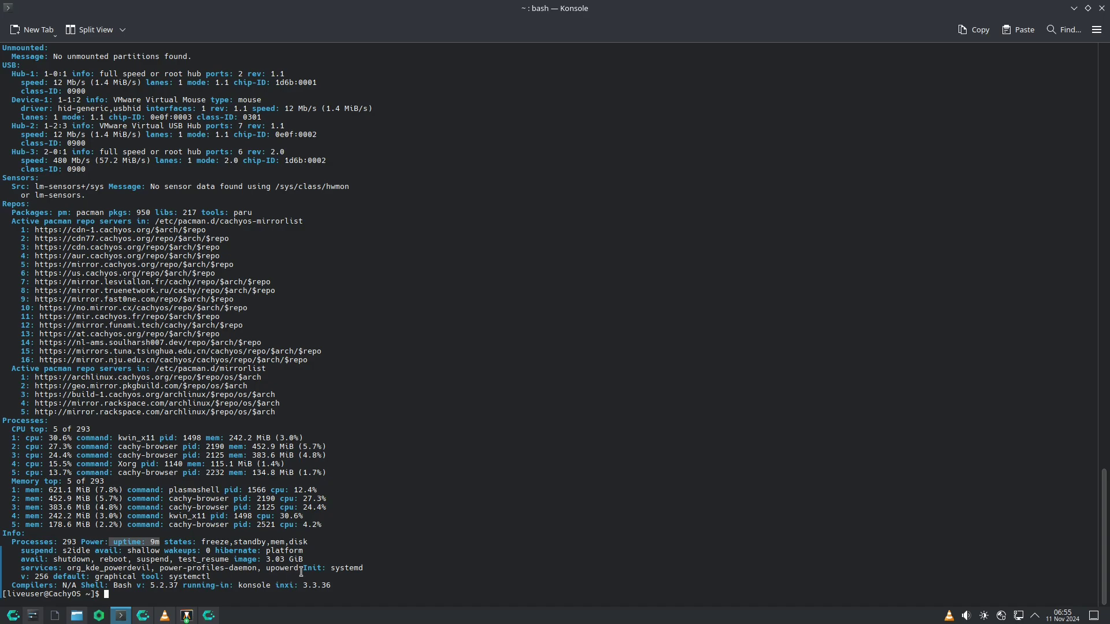
drag(16, 576, 51, 576)
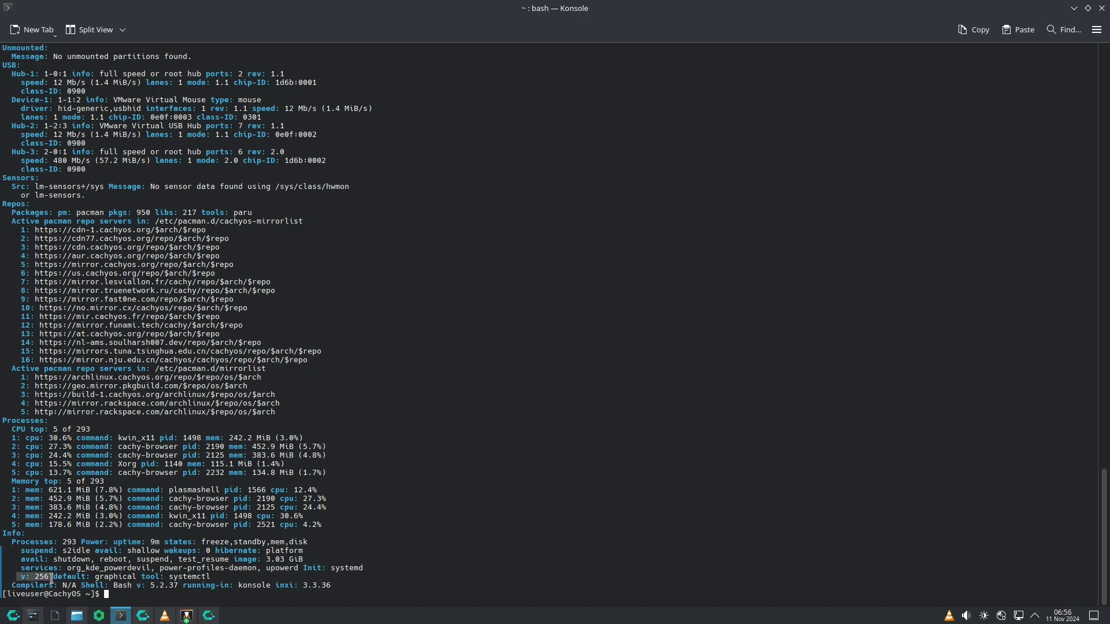
drag(114, 586, 177, 587)
drag(276, 586, 359, 582)
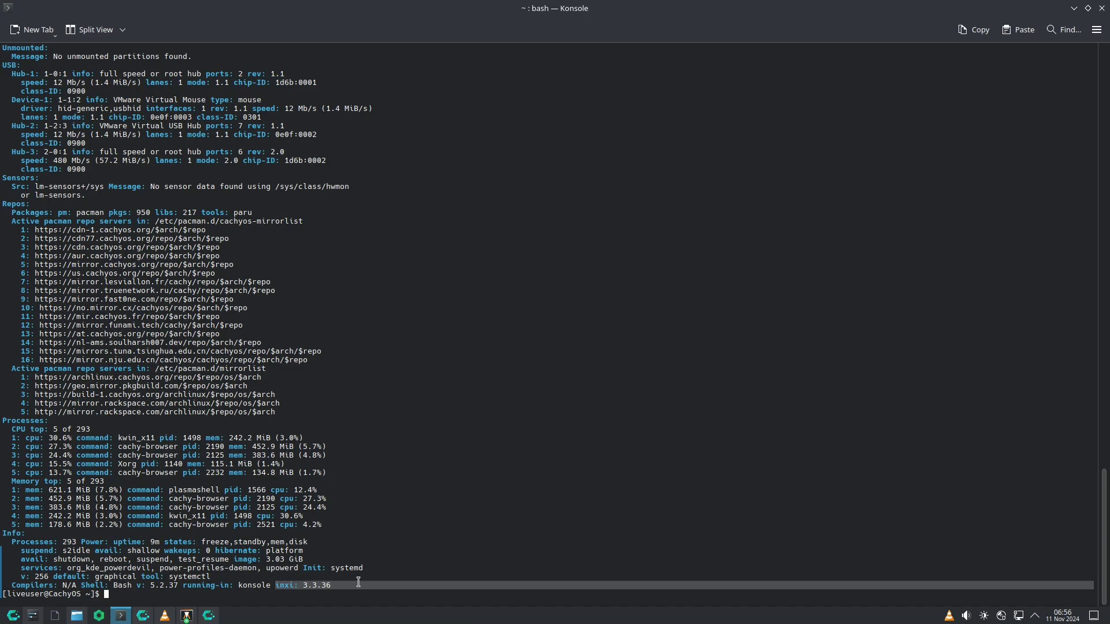
click(176, 597)
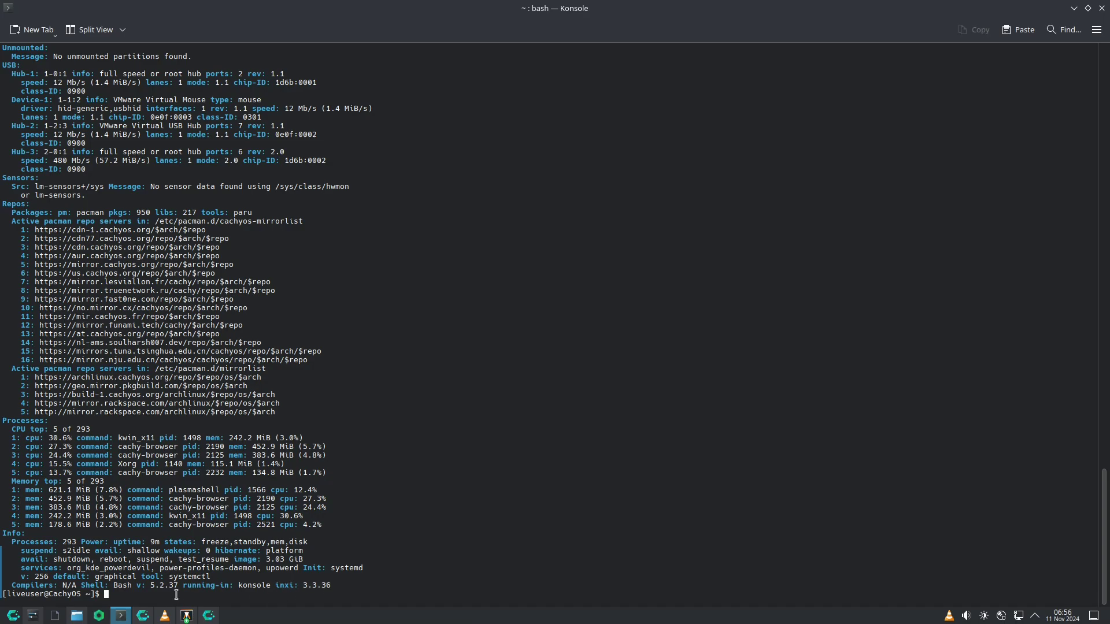
- Print /etc/issue and a short inxi summary, mark the memory figure, and close Konsole
text(cat /etc/issue)
key(Return)
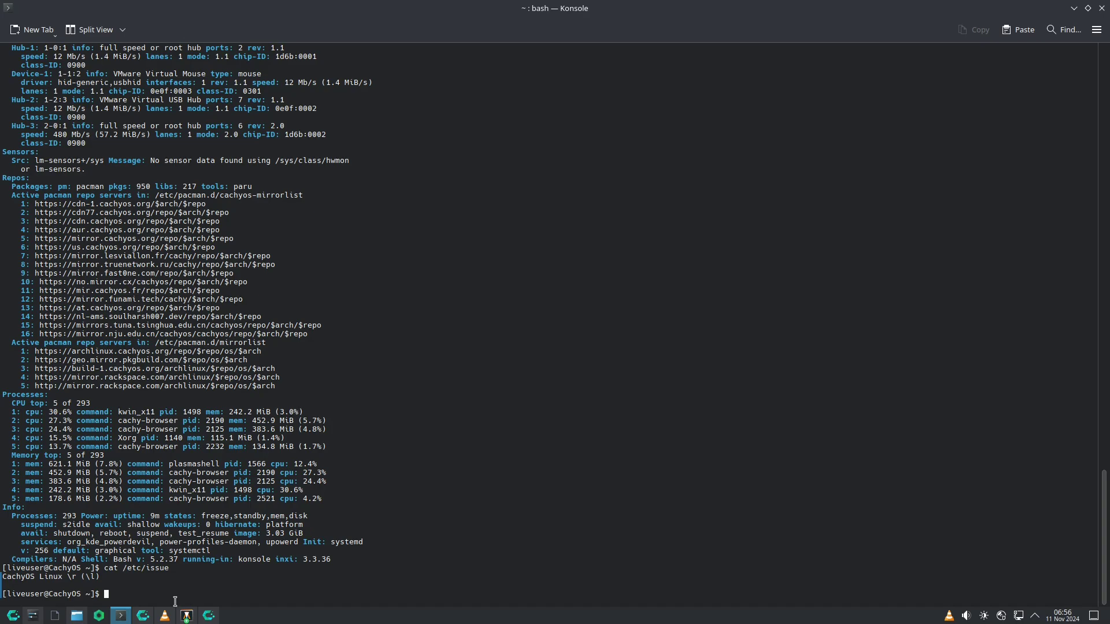
text(inxi)
key(Return)
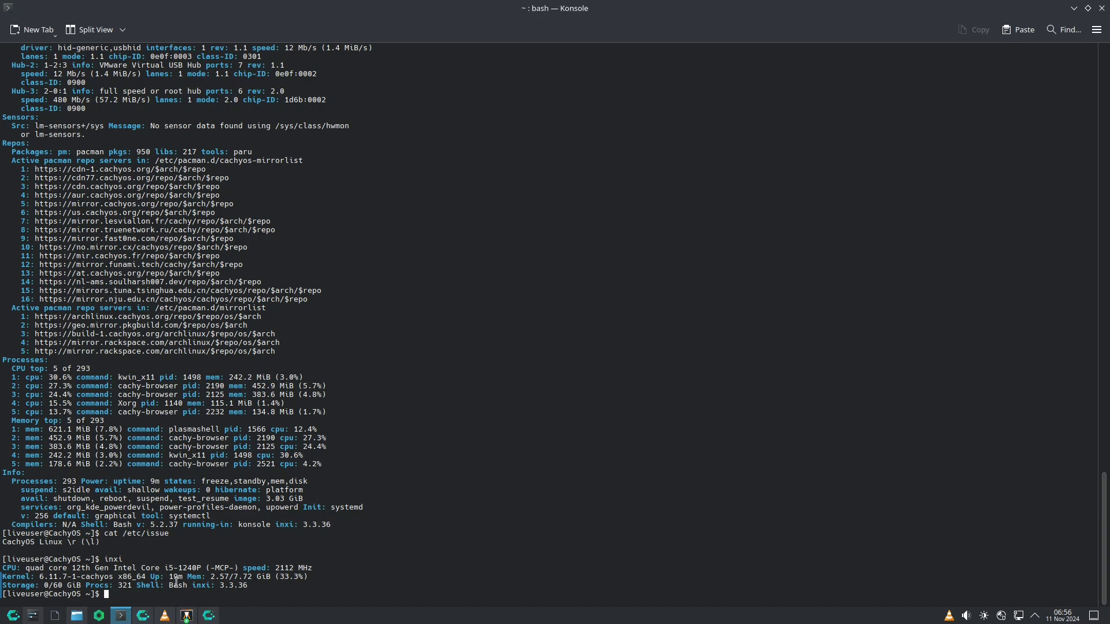
drag(186, 578, 230, 578)
click(1100, 9)
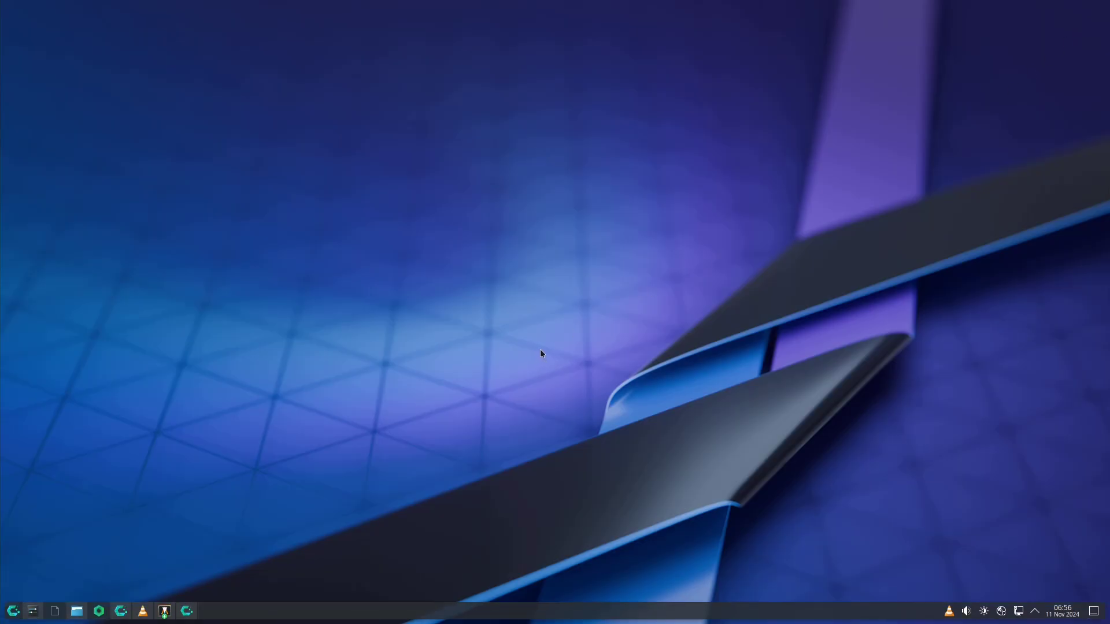
- Close CachyOS Hello and bring the failed installer window forward
click(125, 615)
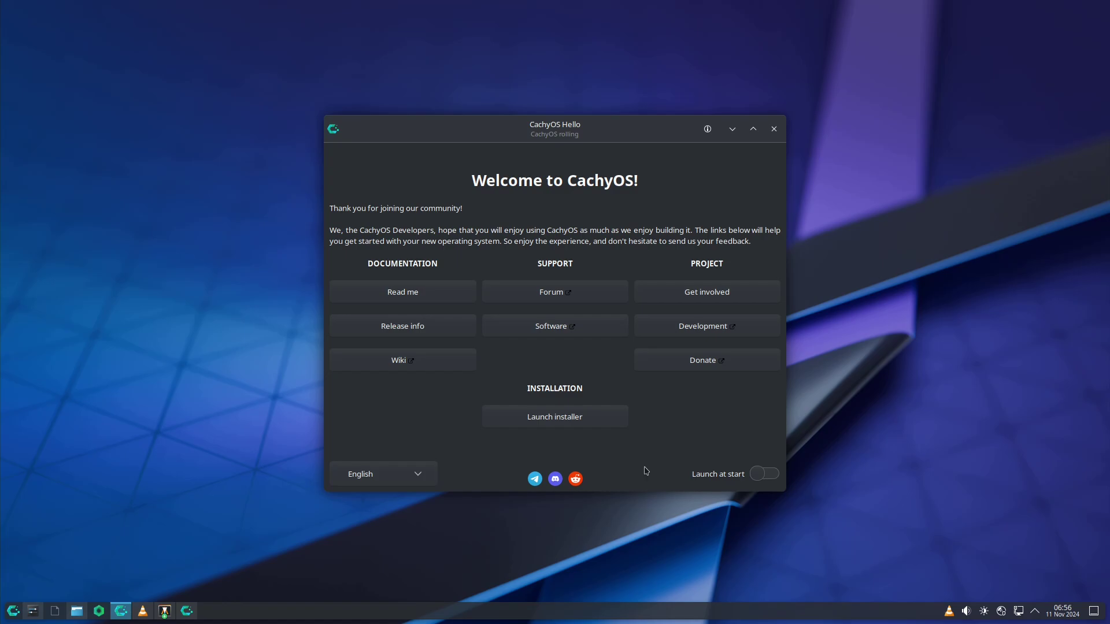
click(774, 128)
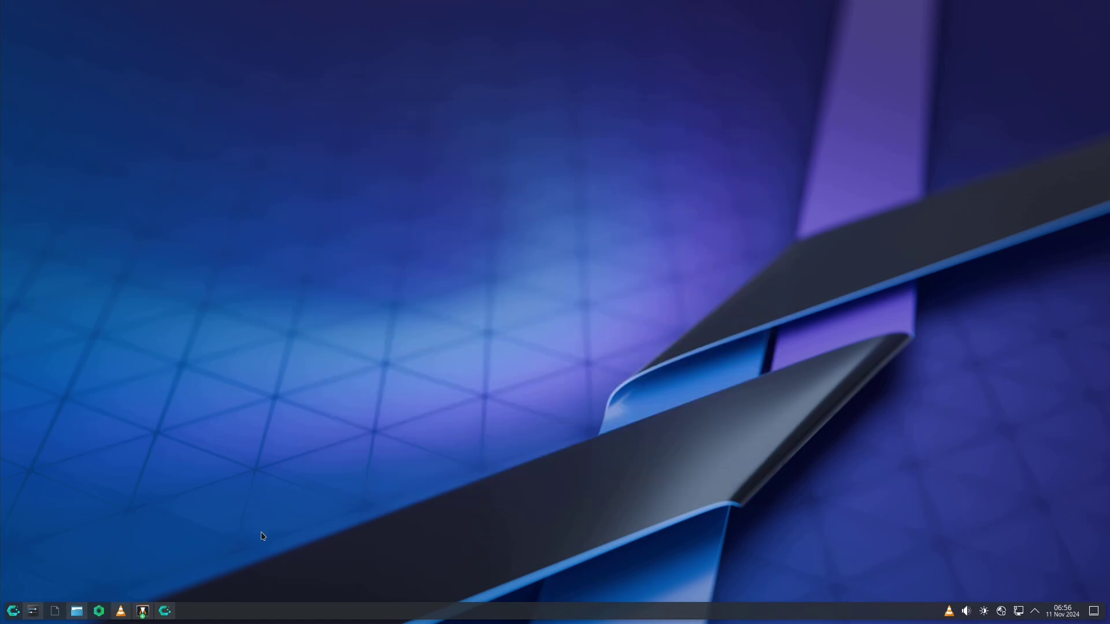
click(166, 610)
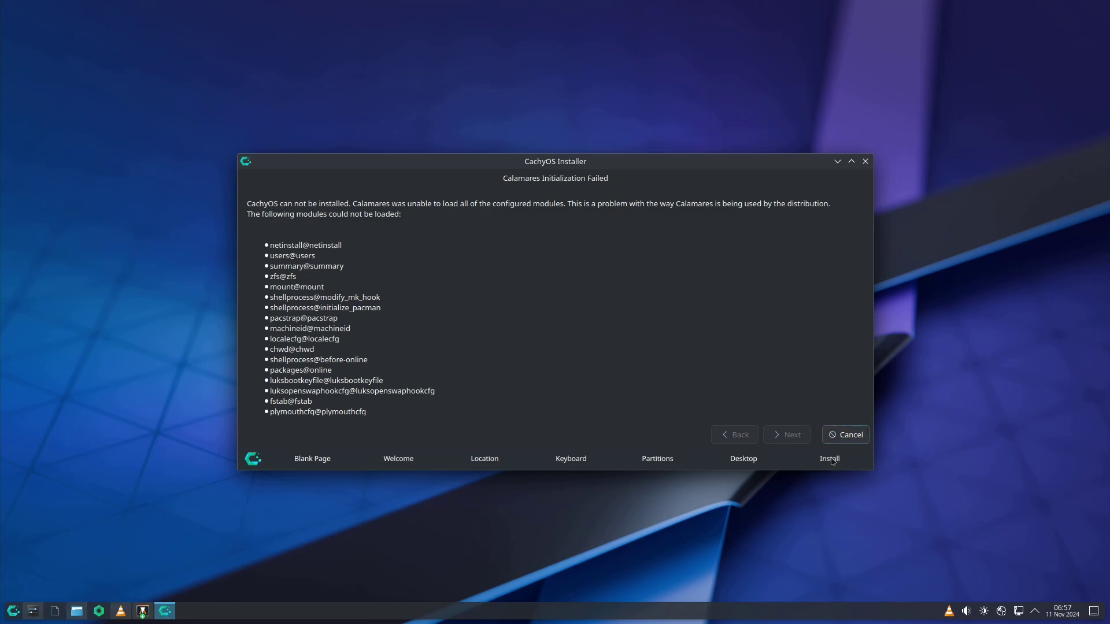
- Cancel the installation, confirming with Yes, and open the application launcher
click(854, 434)
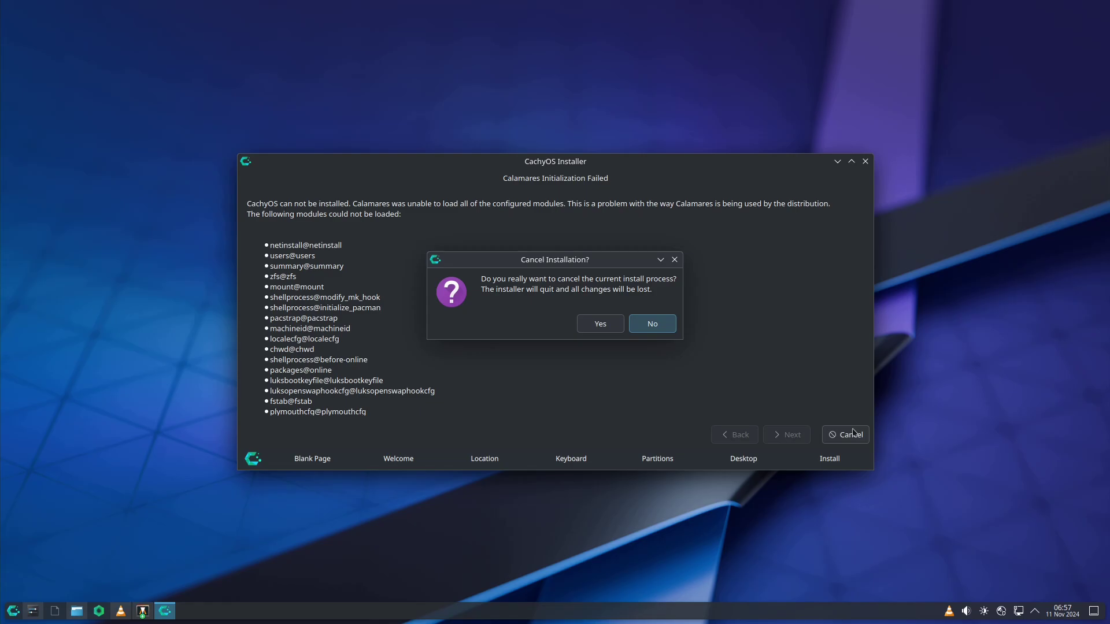
click(600, 325)
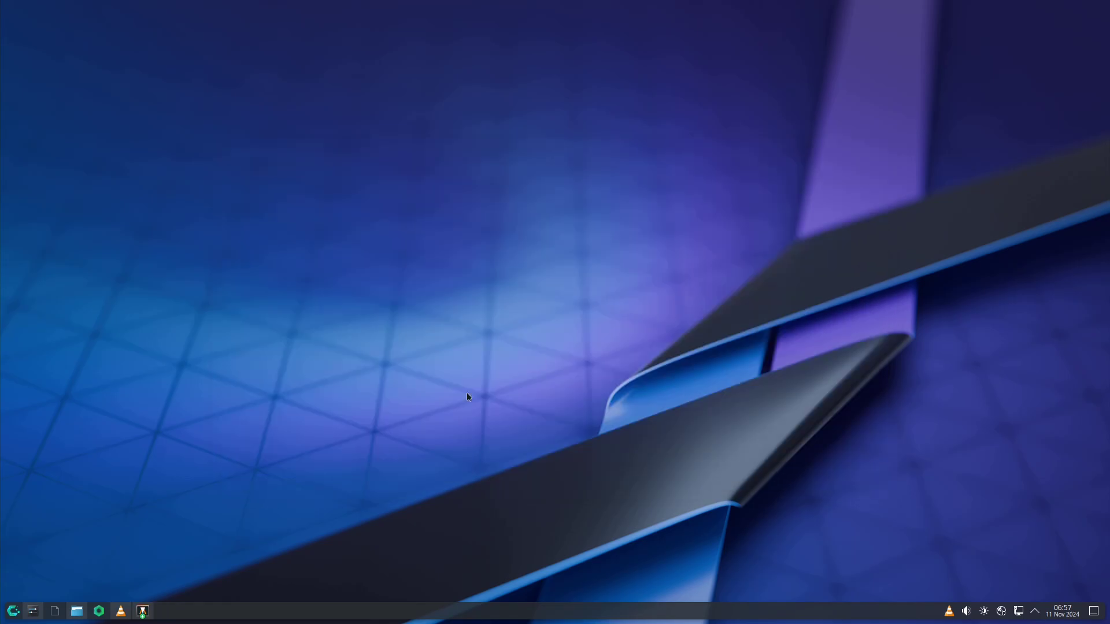
click(12, 613)
- Start CachyOS Hello from All Applications and use its Launch installer button
click(95, 366)
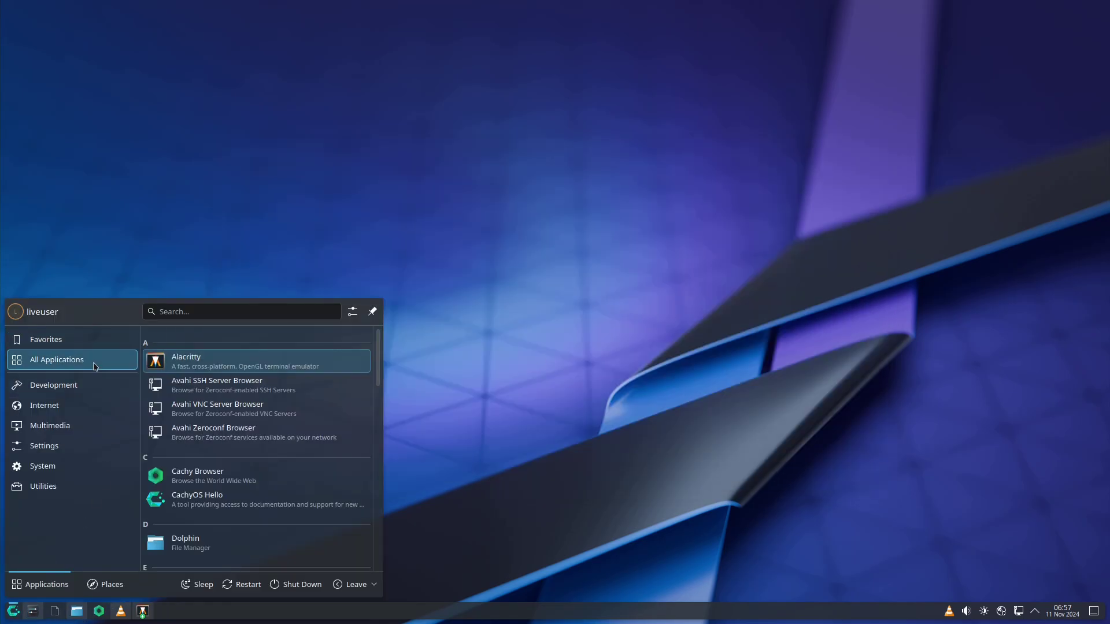
scroll(238, 451, down, 2)
click(241, 428)
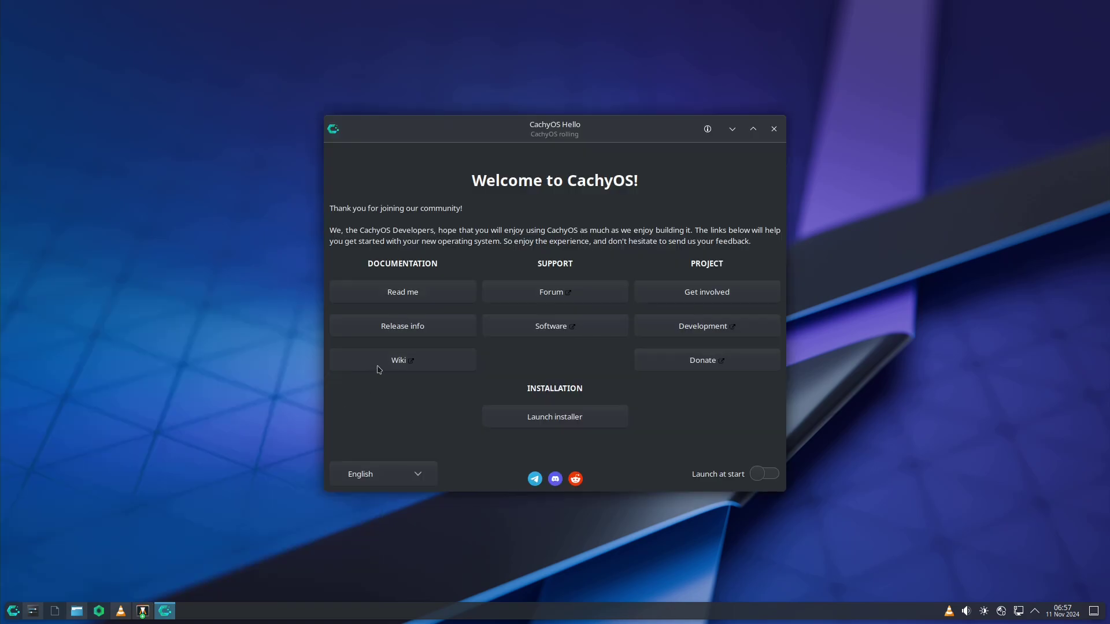
click(570, 423)
click(120, 613)
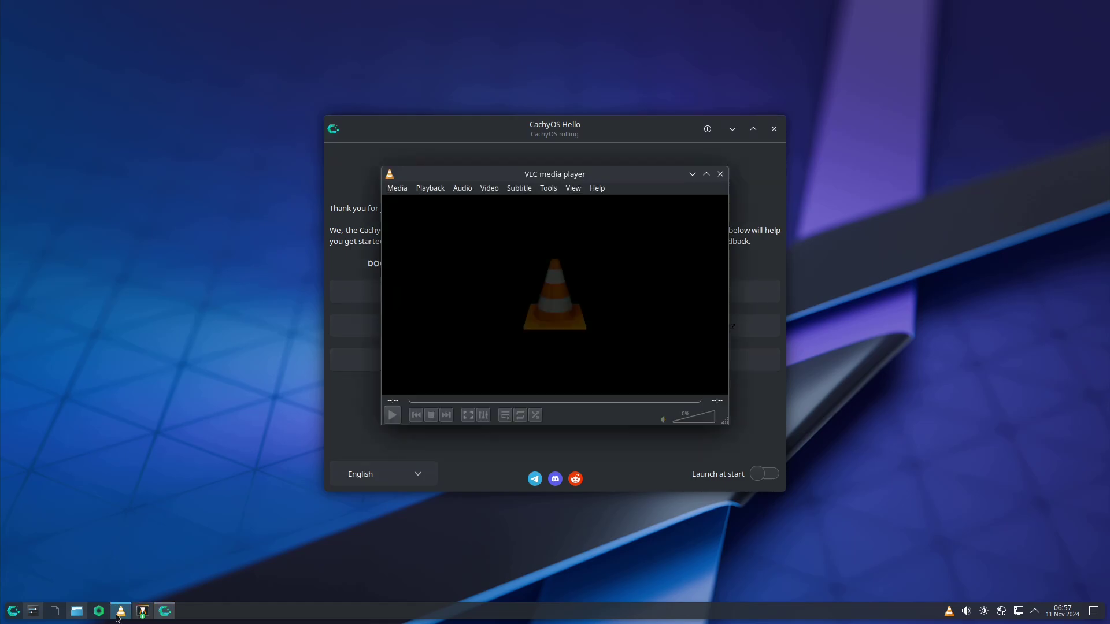
click(598, 189)
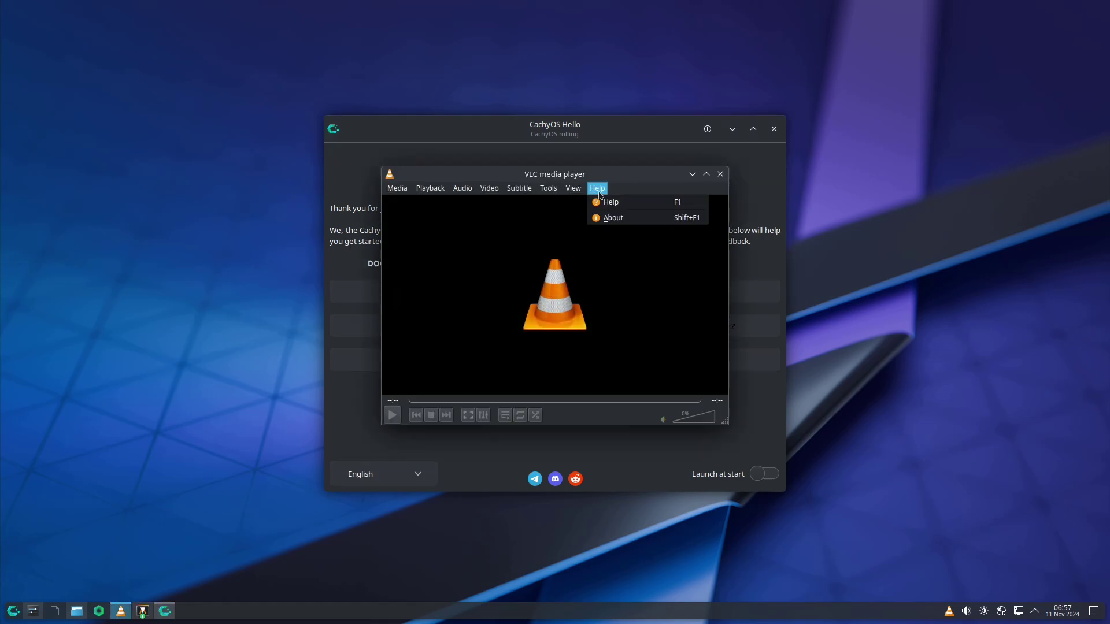
click(614, 220)
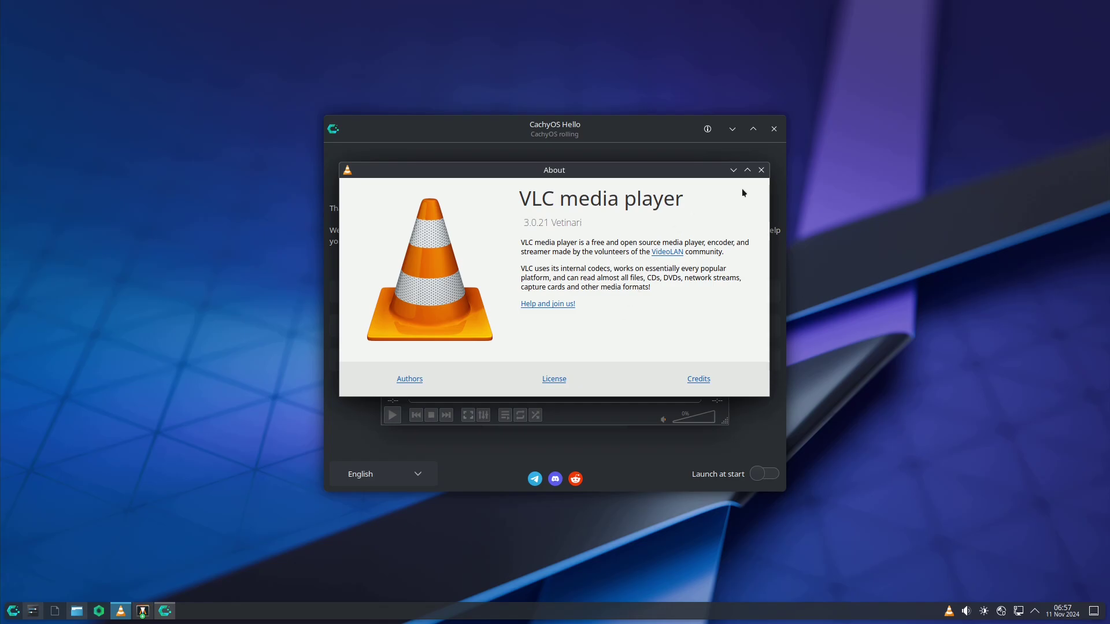
click(761, 170)
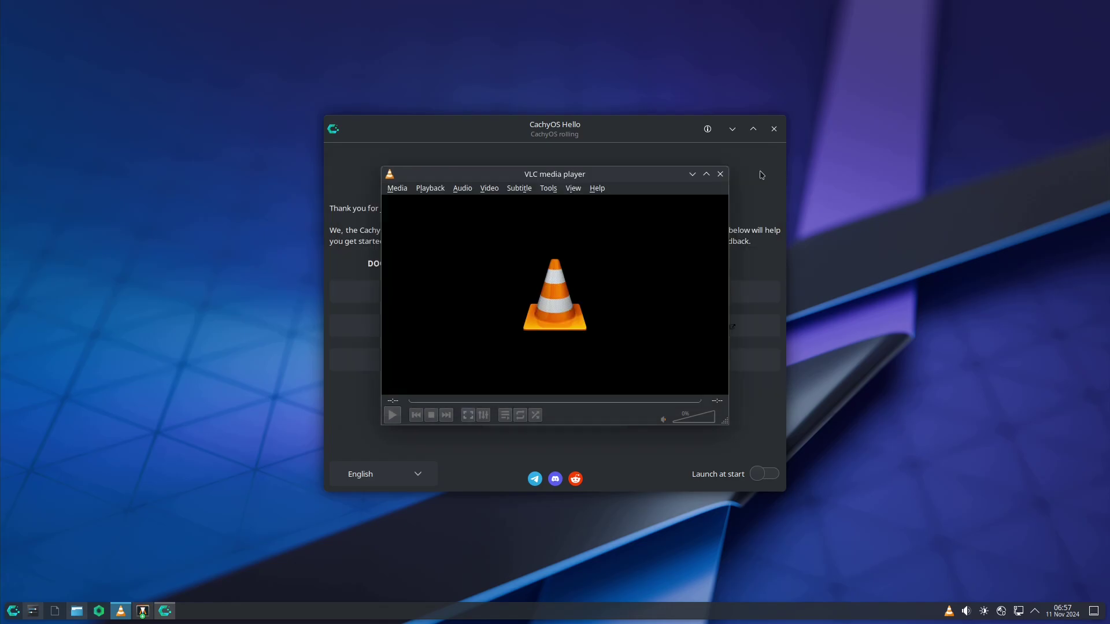
click(720, 175)
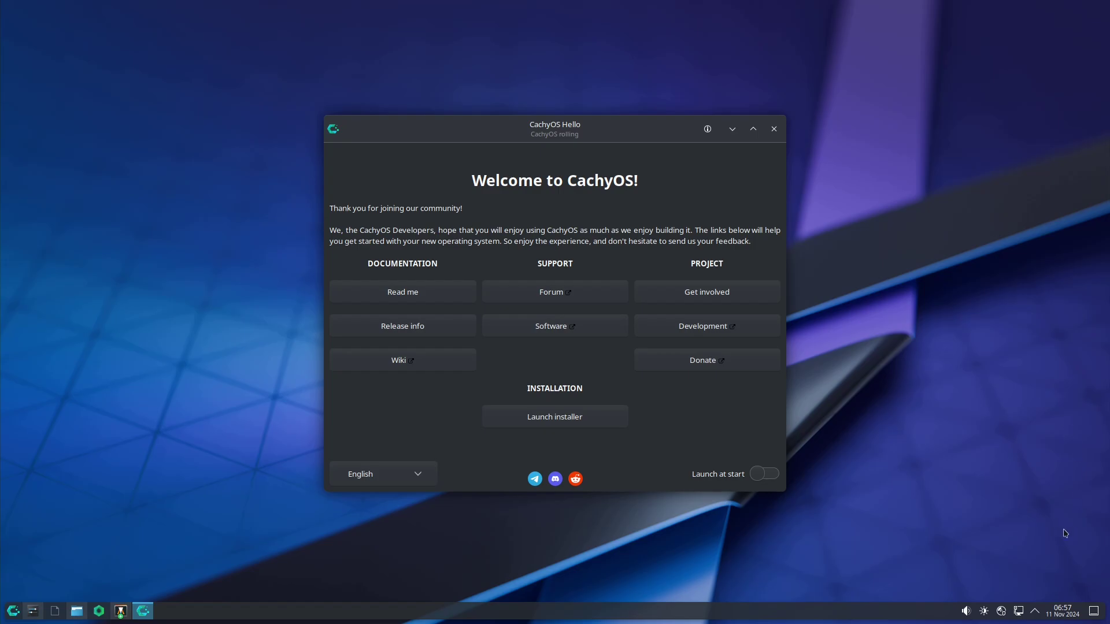
- Dismiss the November calendar popup and keep American English in the installer's language list
click(1070, 614)
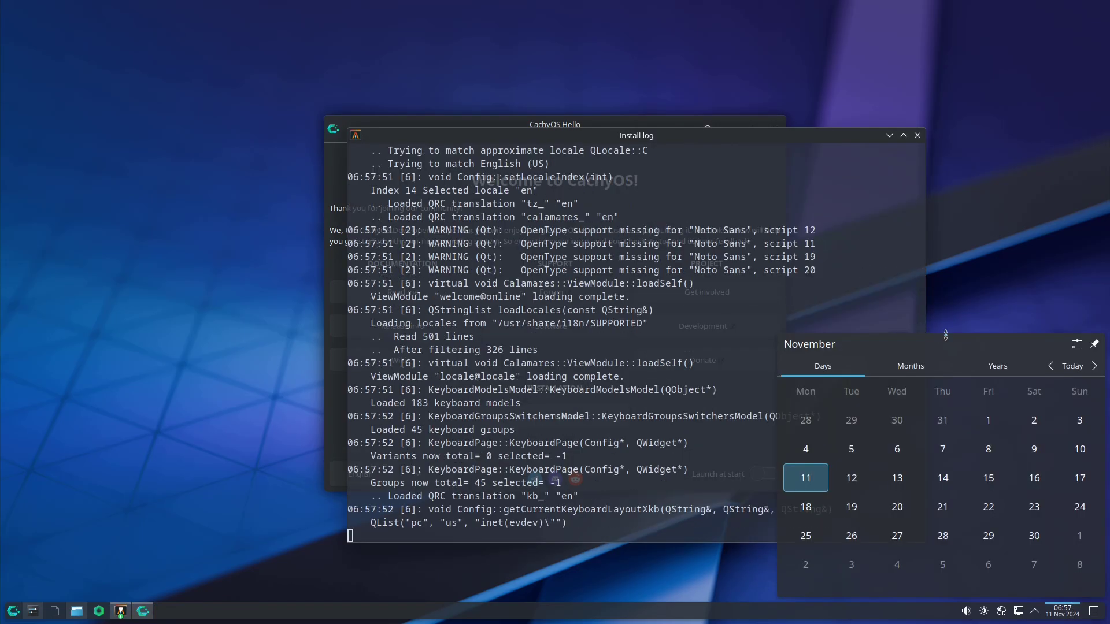
click(1047, 243)
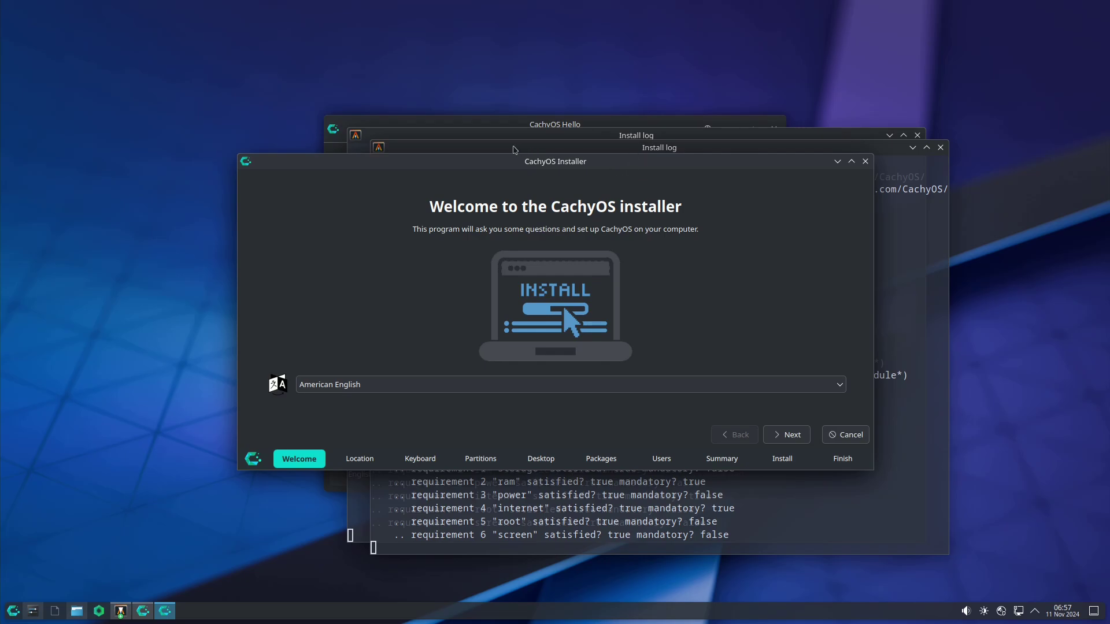
click(465, 384)
scroll(422, 470, down, 15)
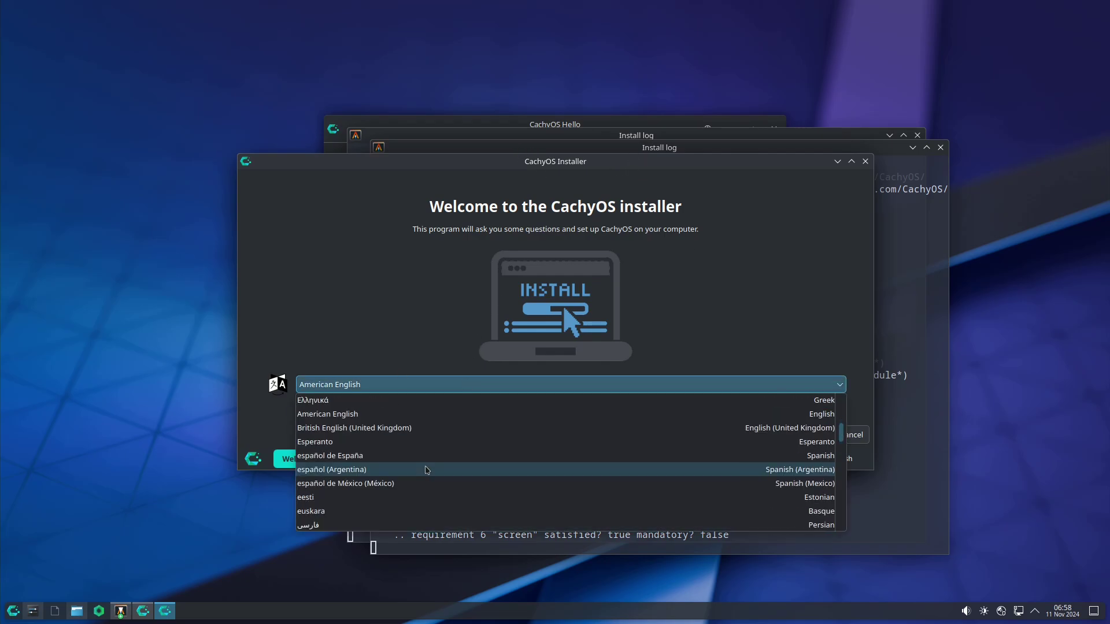
click(386, 320)
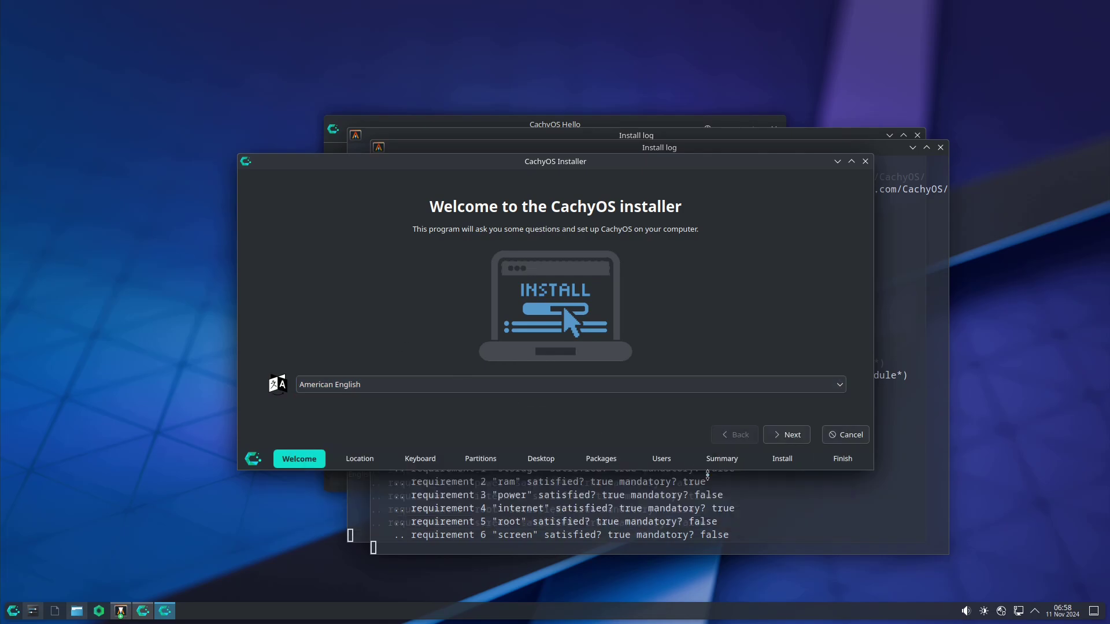
- On the Location page, set the time zone to America / Los Angeles
click(786, 439)
click(389, 253)
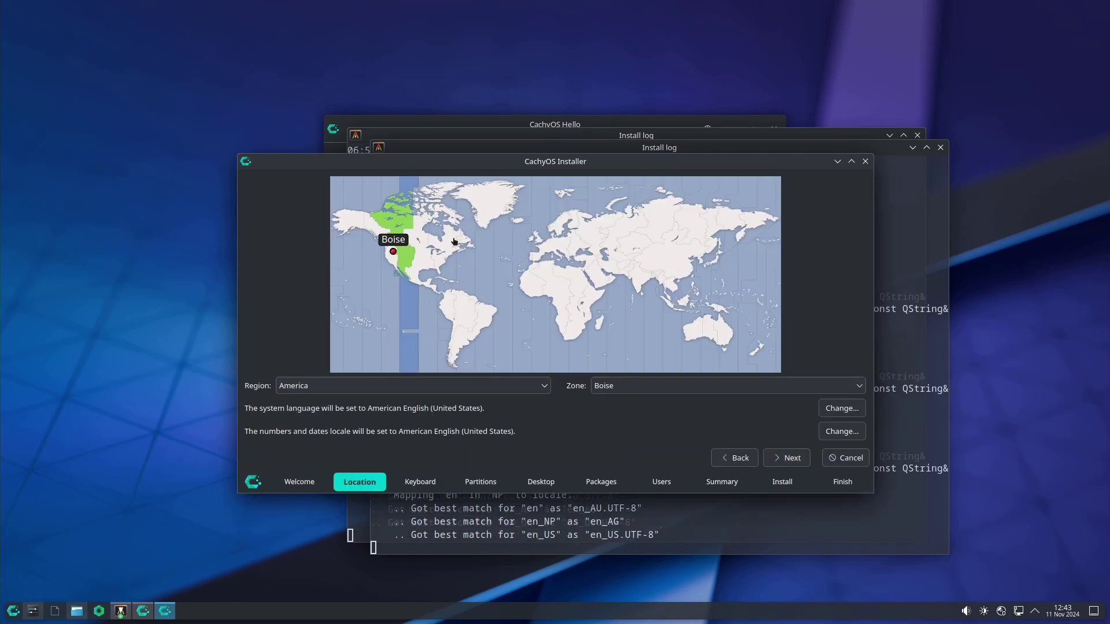
click(384, 277)
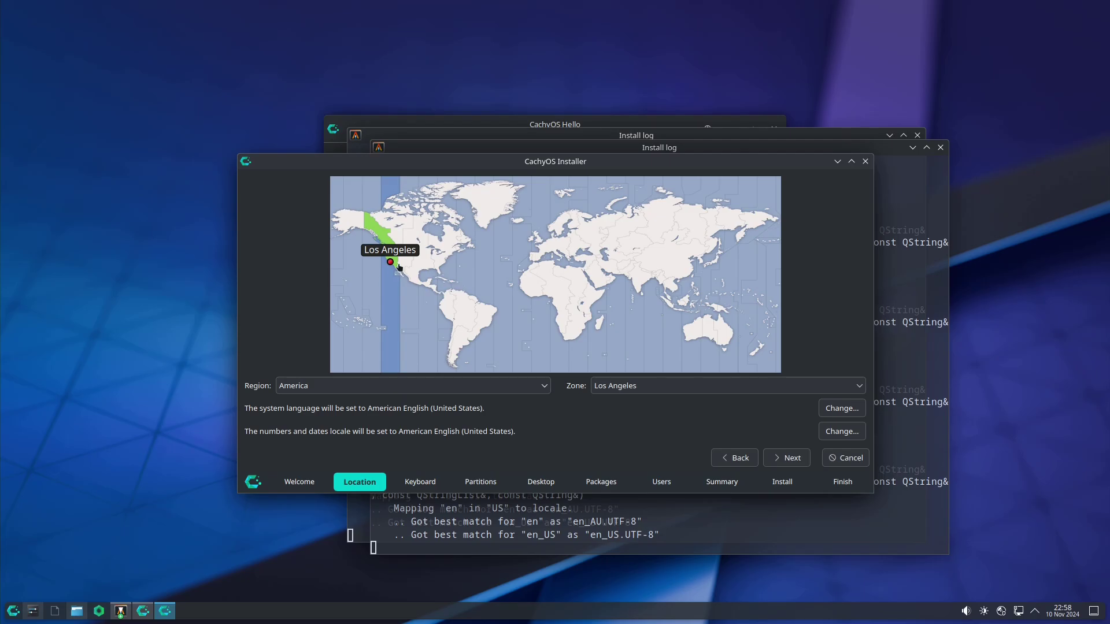
click(508, 394)
click(663, 432)
click(663, 387)
click(544, 436)
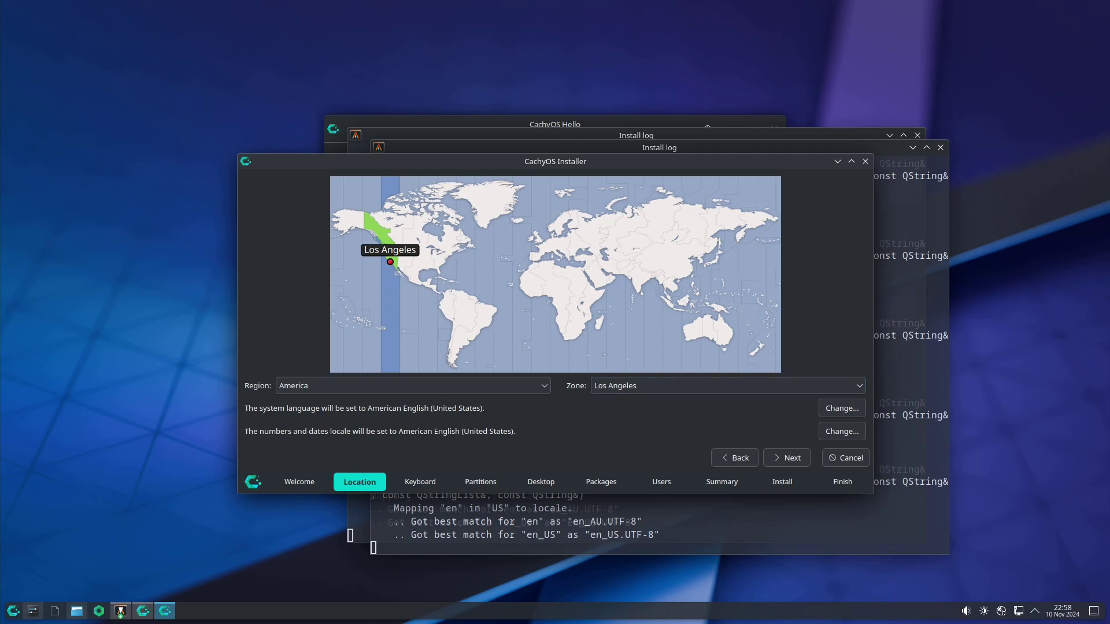
- Leave the system language and numbers/dates locales unchanged, then open the Keyboard page's model list
click(842, 409)
click(649, 395)
click(841, 431)
click(649, 397)
click(786, 458)
click(543, 312)
scroll(510, 374, up, 10)
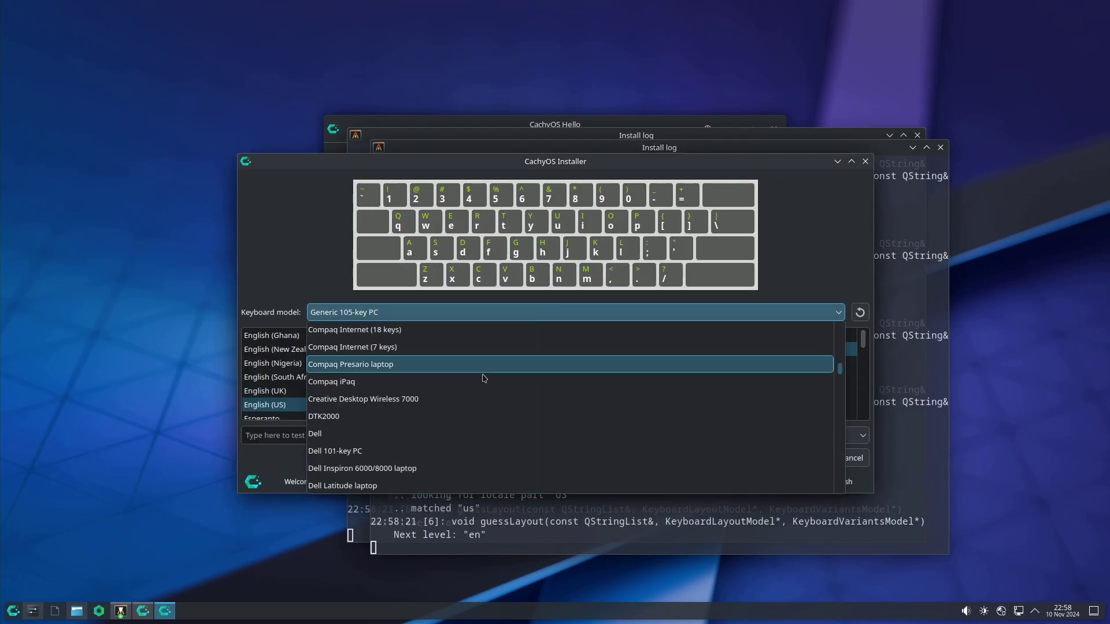
- Choose the Dell keyboard model, then pick Erase disk on the Partitions page
click(355, 434)
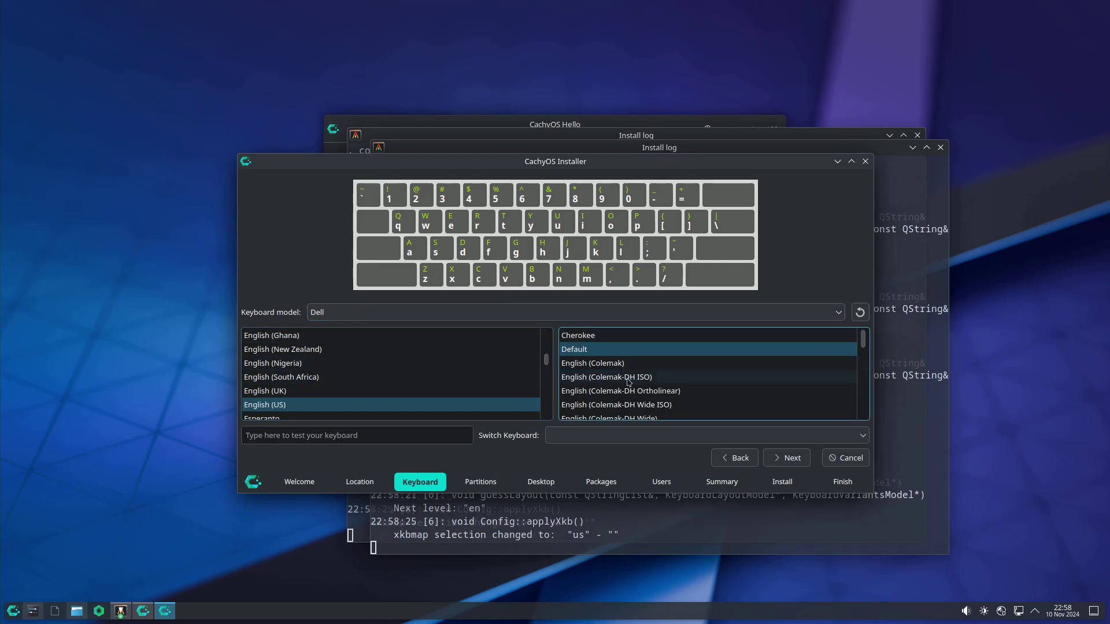
click(426, 439)
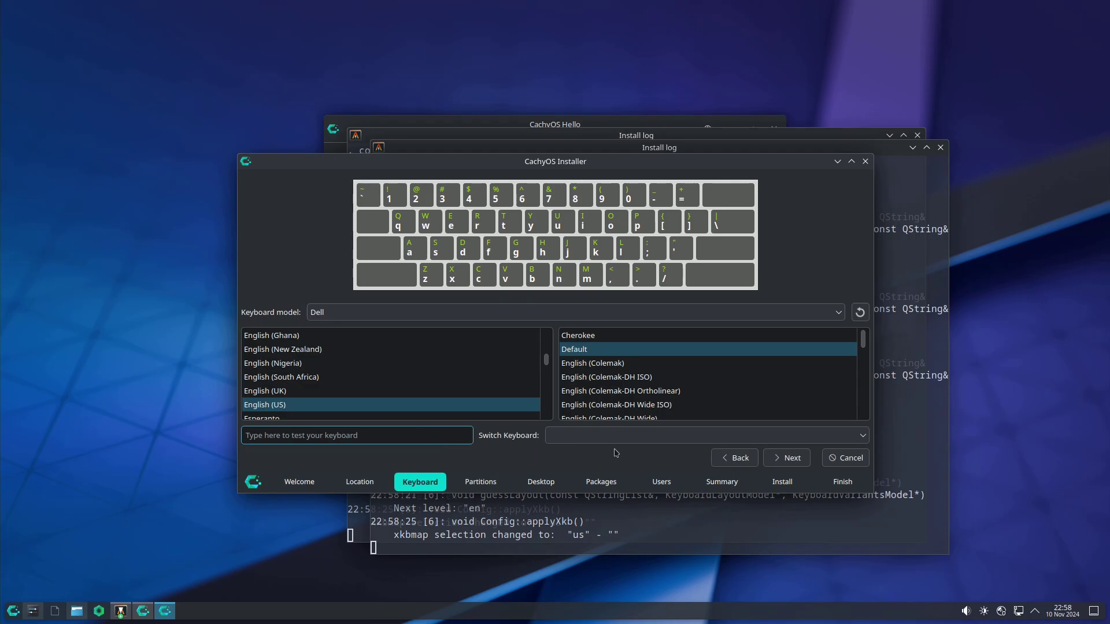
click(612, 436)
click(515, 457)
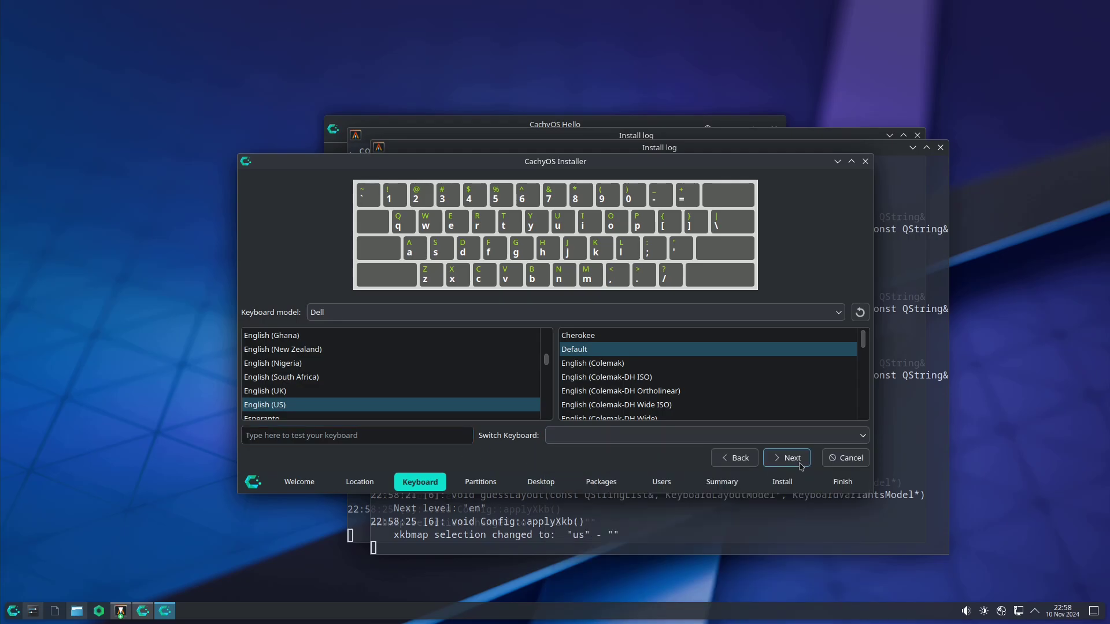
click(799, 466)
click(301, 220)
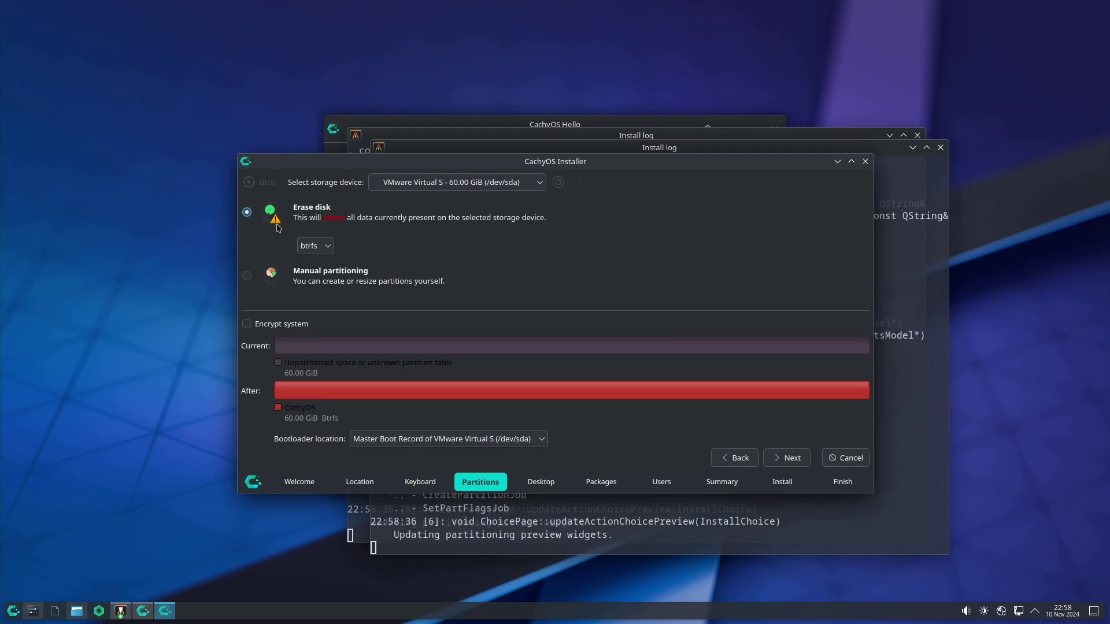
click(316, 279)
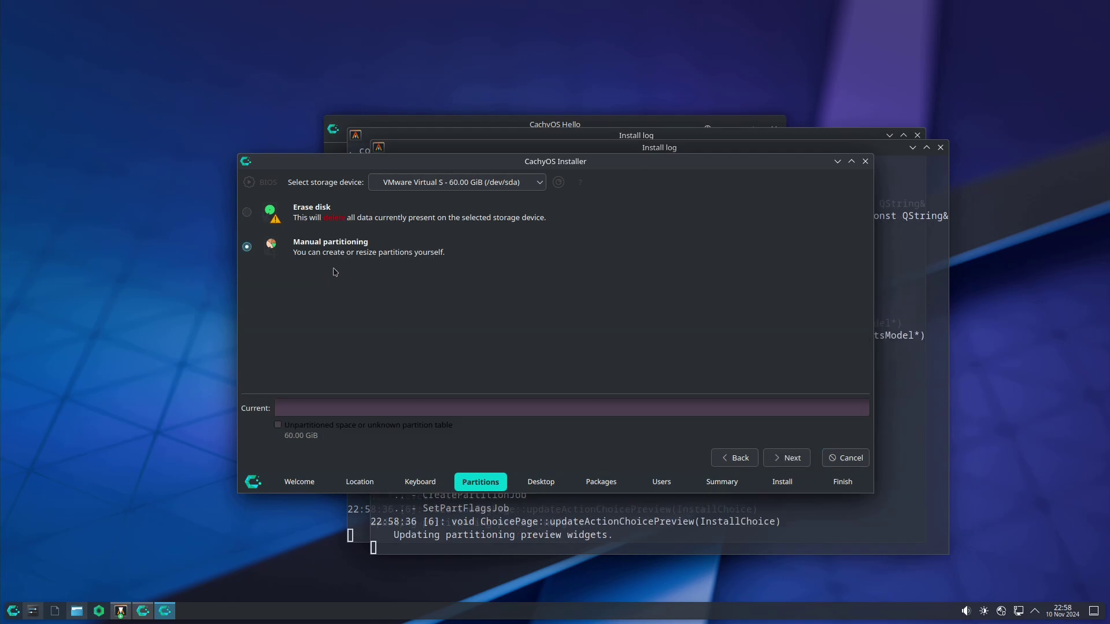
click(457, 182)
click(653, 221)
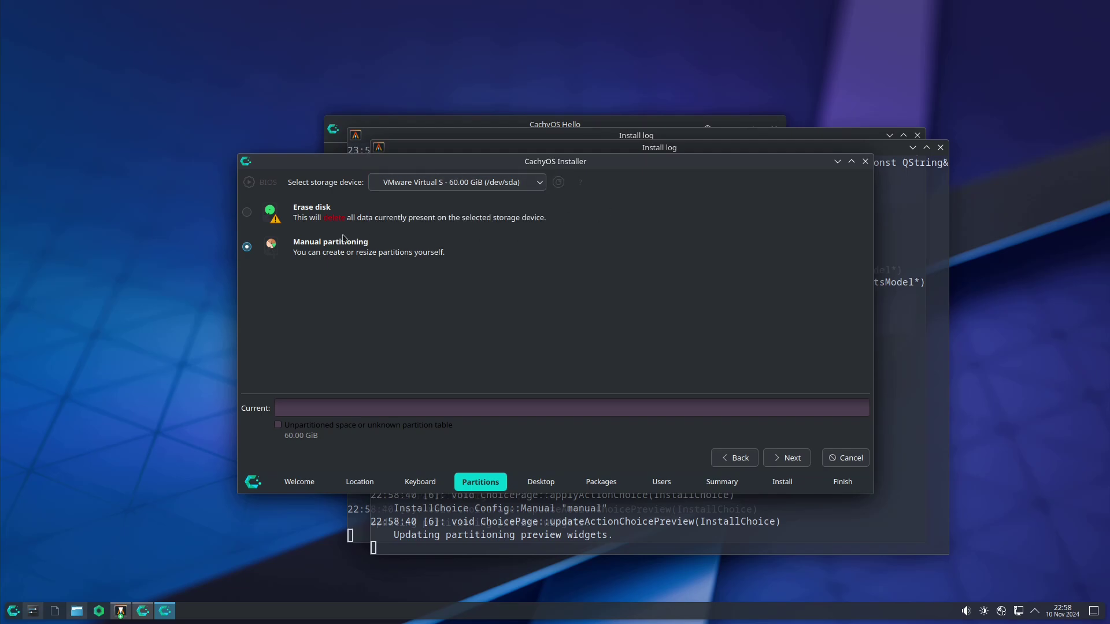
click(247, 212)
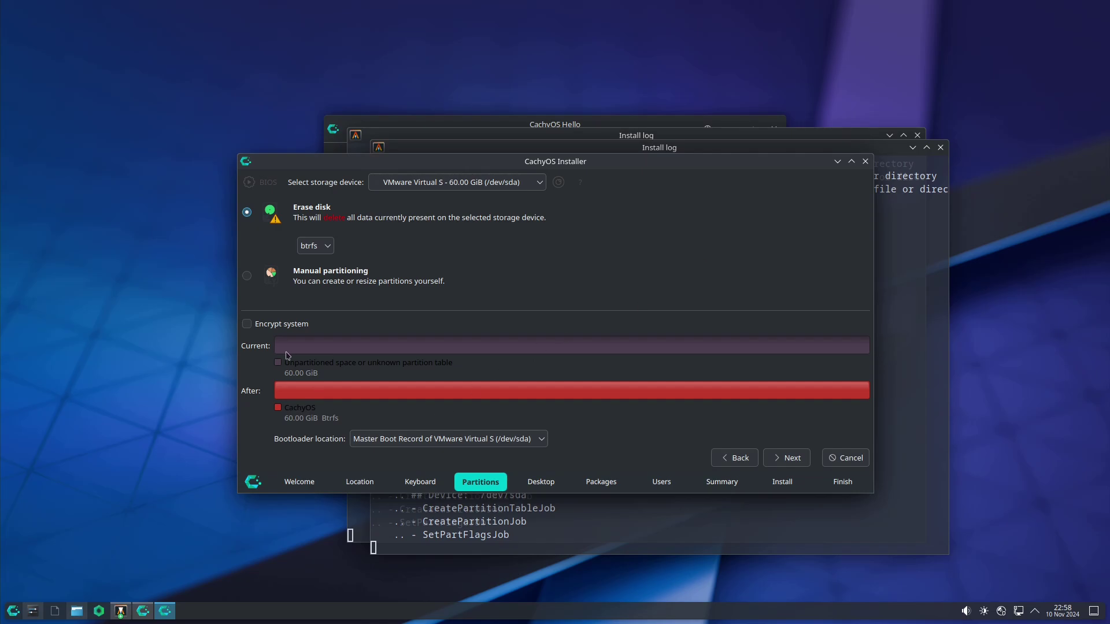
click(285, 326)
click(247, 324)
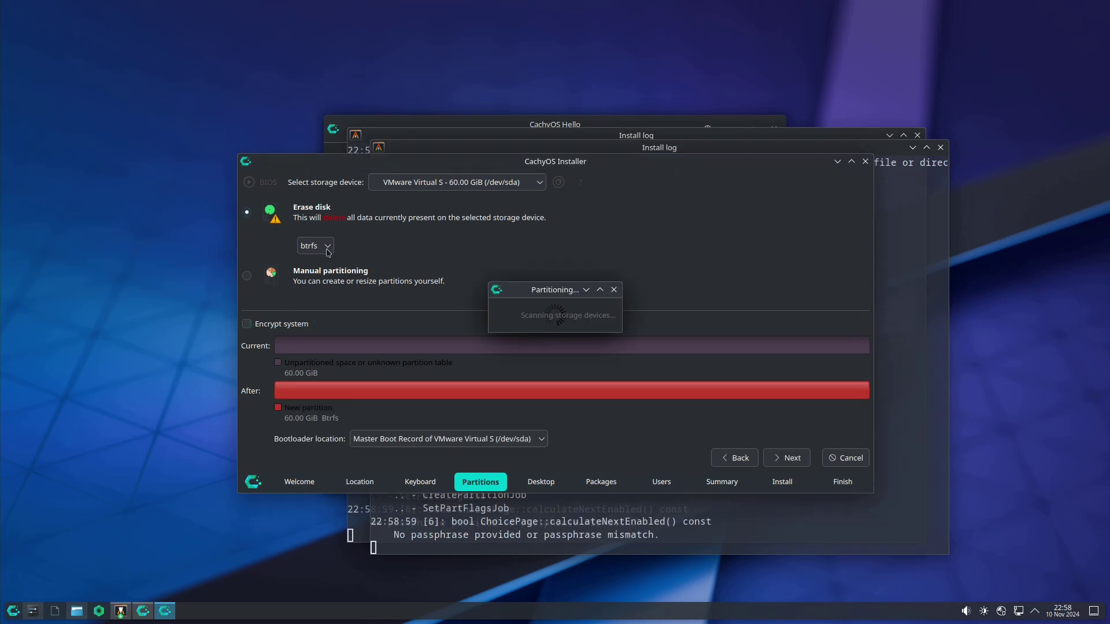
click(470, 441)
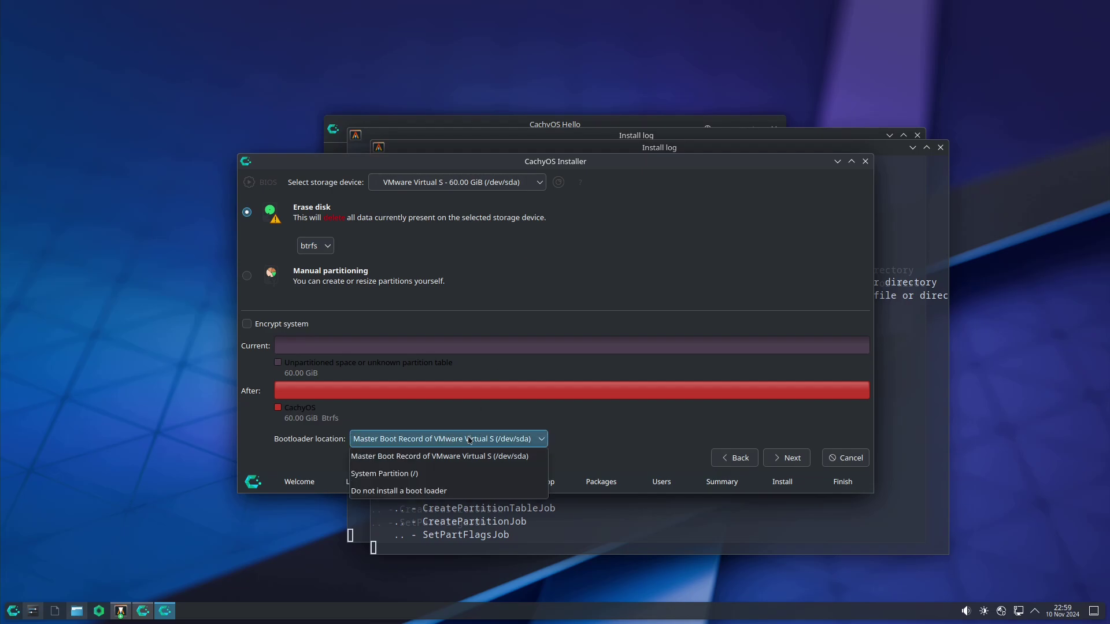
click(617, 324)
- Preview No Desktop, Plasma, GNOME, Xfce4, bspwm, Budgie, Cinnamon and Cosmic on the Desktop page
click(786, 457)
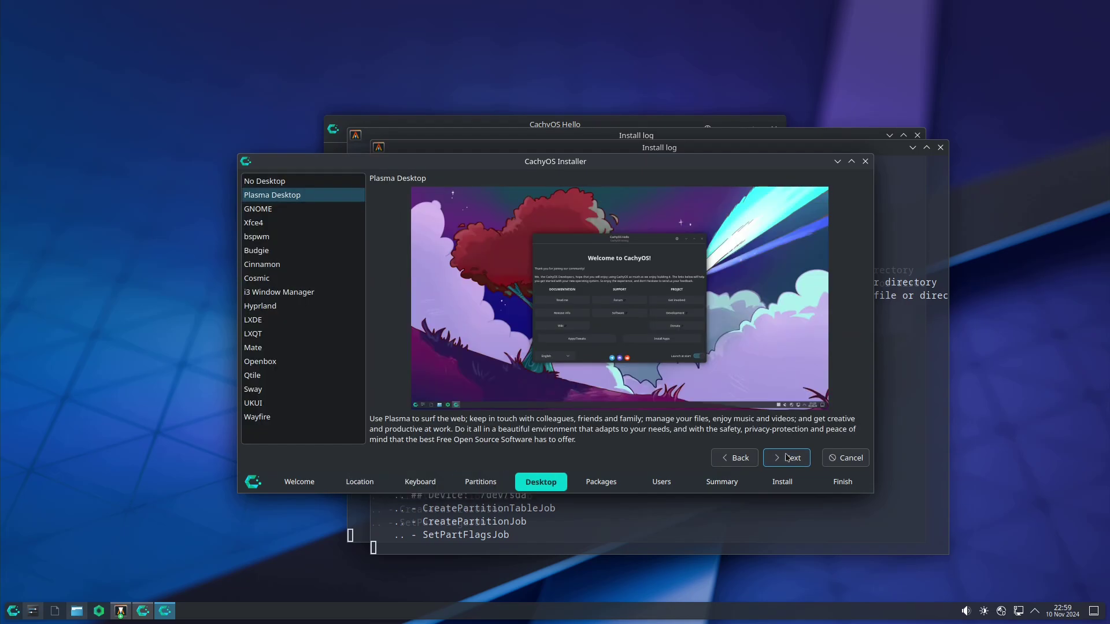
click(276, 184)
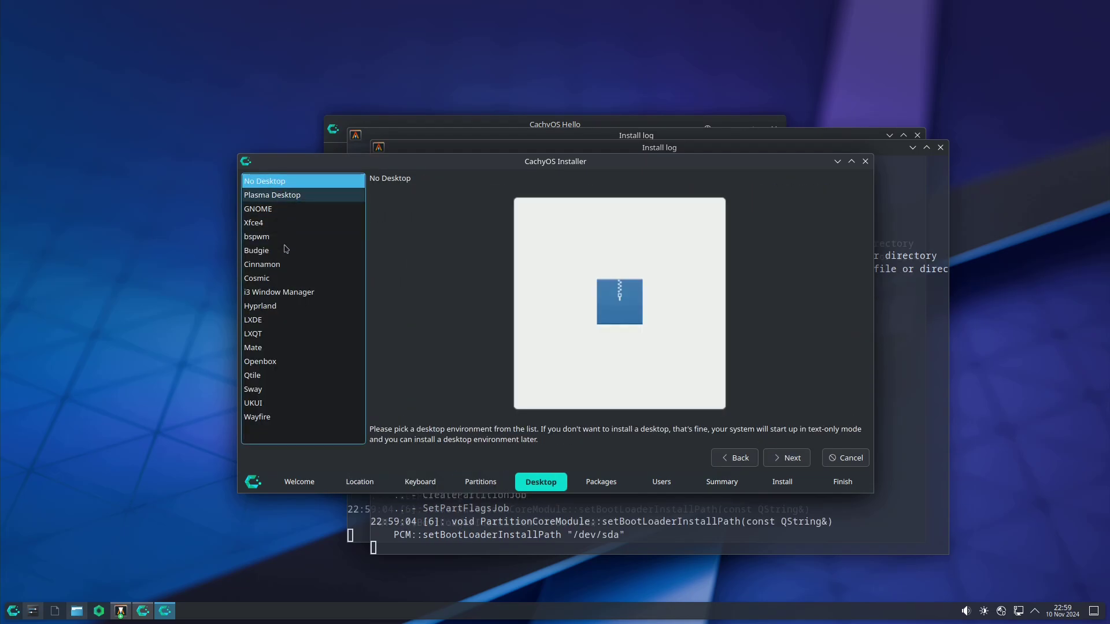
click(278, 198)
click(278, 183)
click(282, 199)
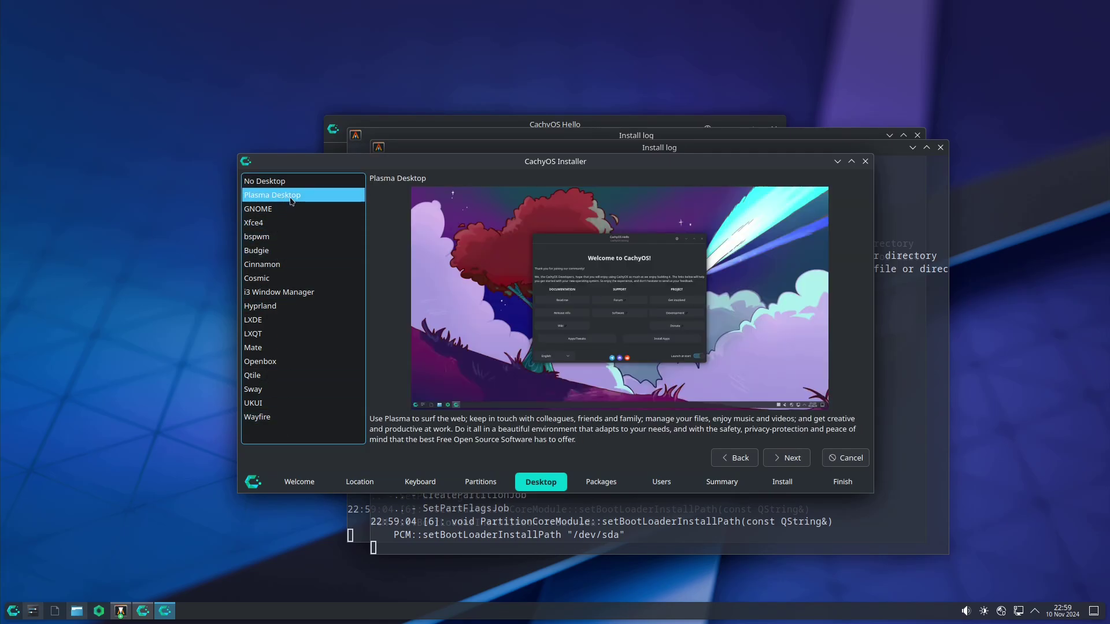
click(292, 209)
click(290, 223)
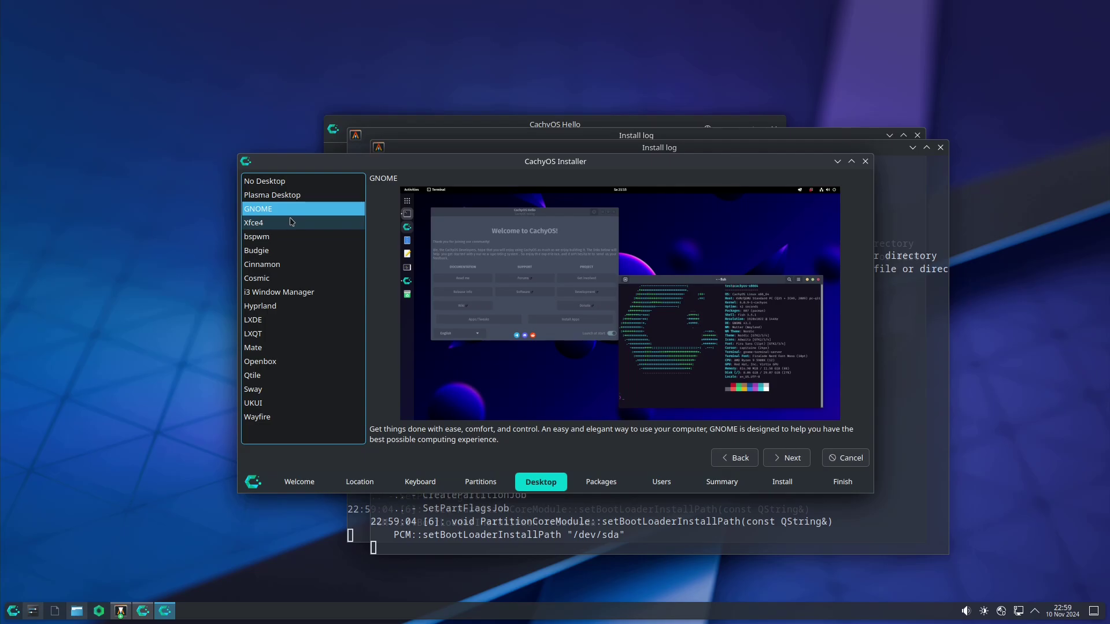
click(265, 237)
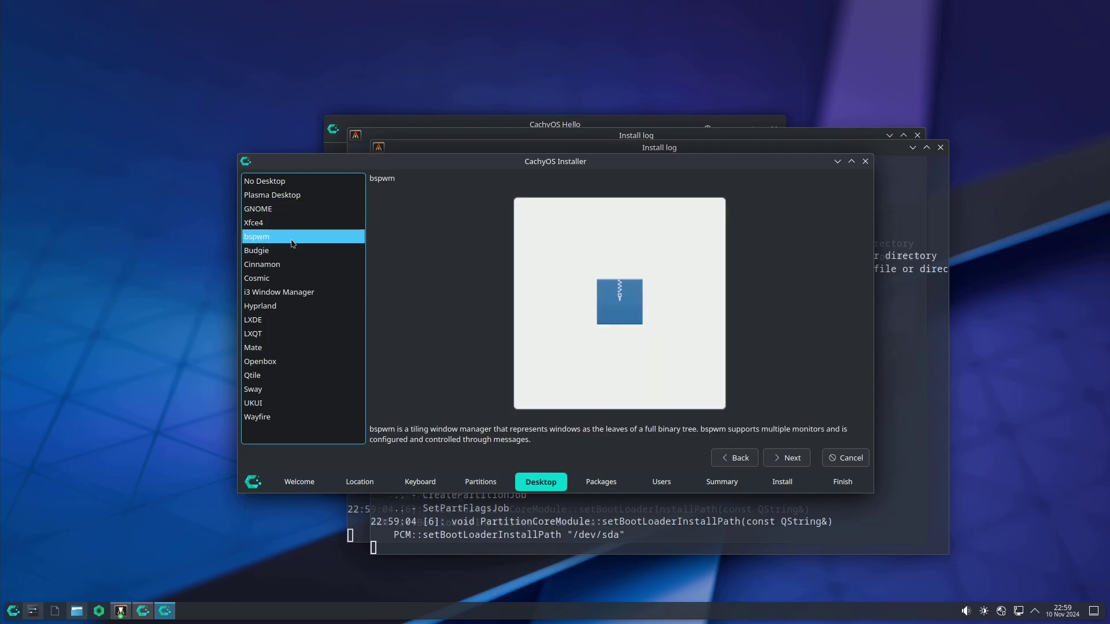
click(302, 254)
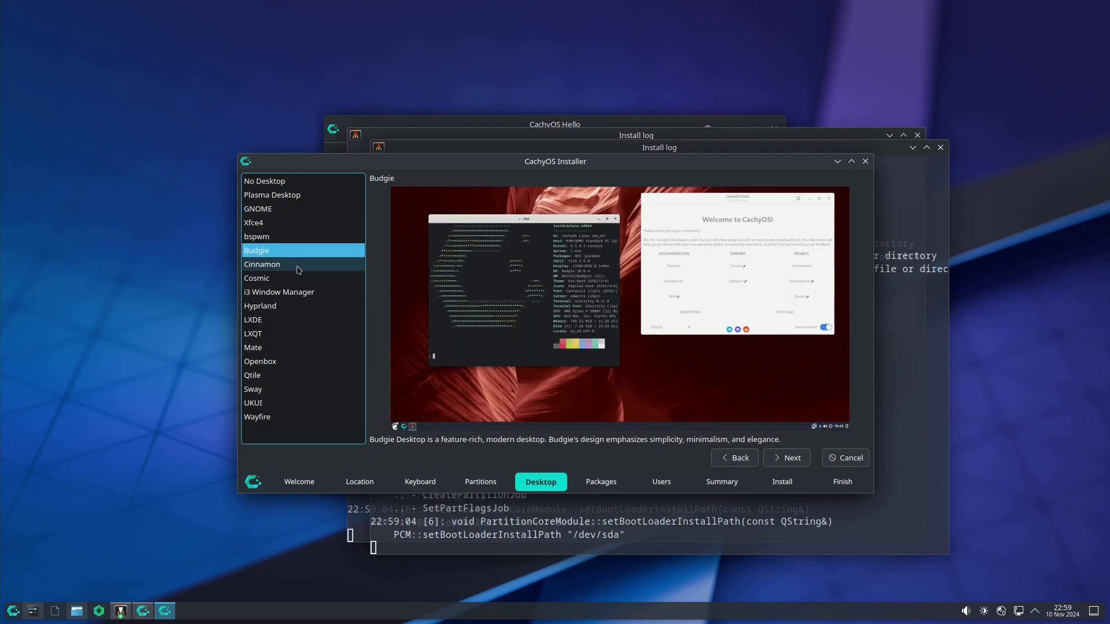
click(299, 266)
click(289, 282)
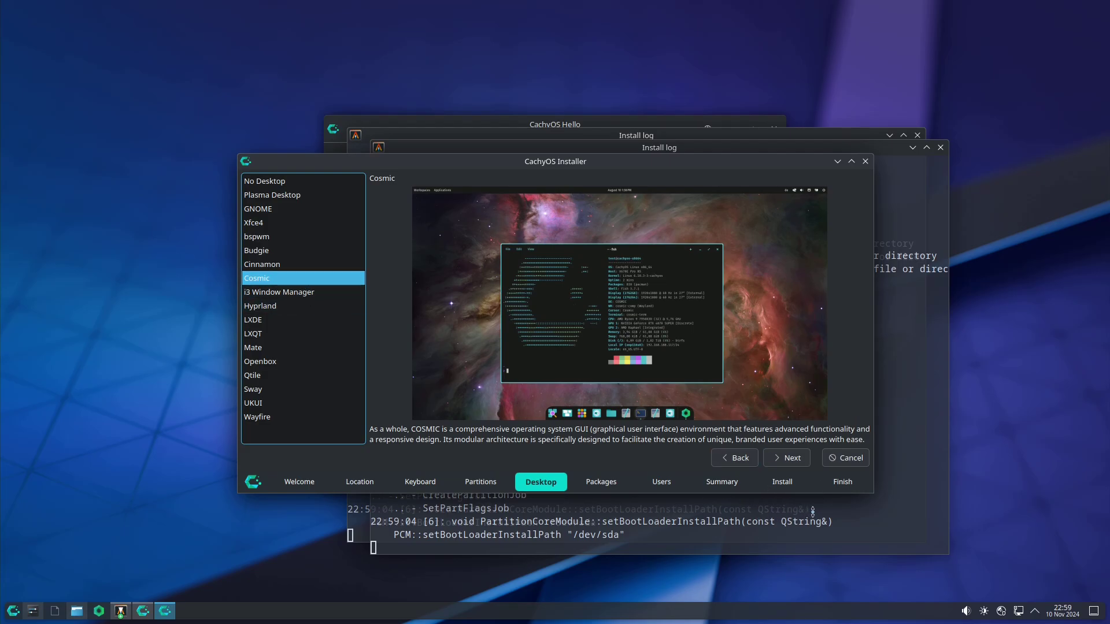
- Preview i3, Hyprland, LXDE, LXQT, Mate, Openbox, Qtile, Sway, UKUI and Wayfire, then choose Plasma Desktop
click(313, 299)
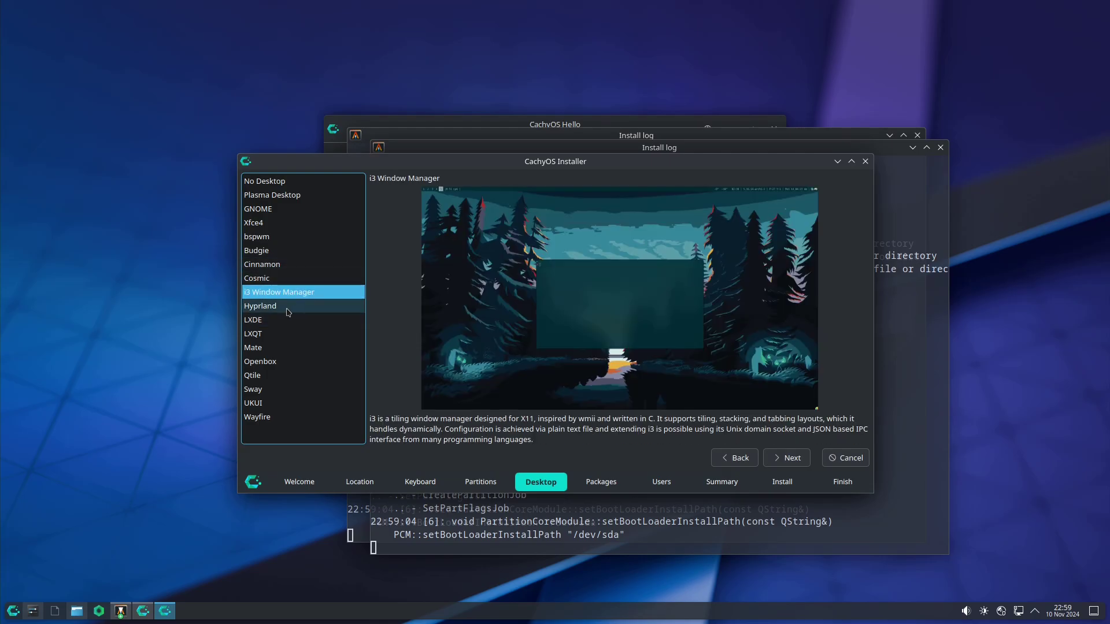
click(287, 311)
click(290, 322)
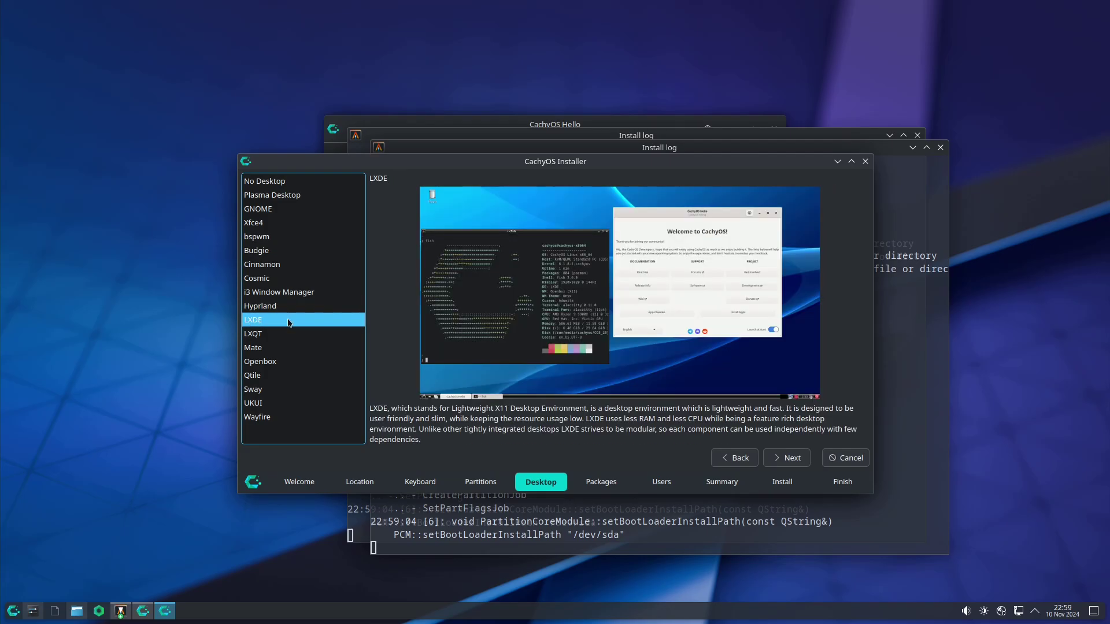
click(289, 335)
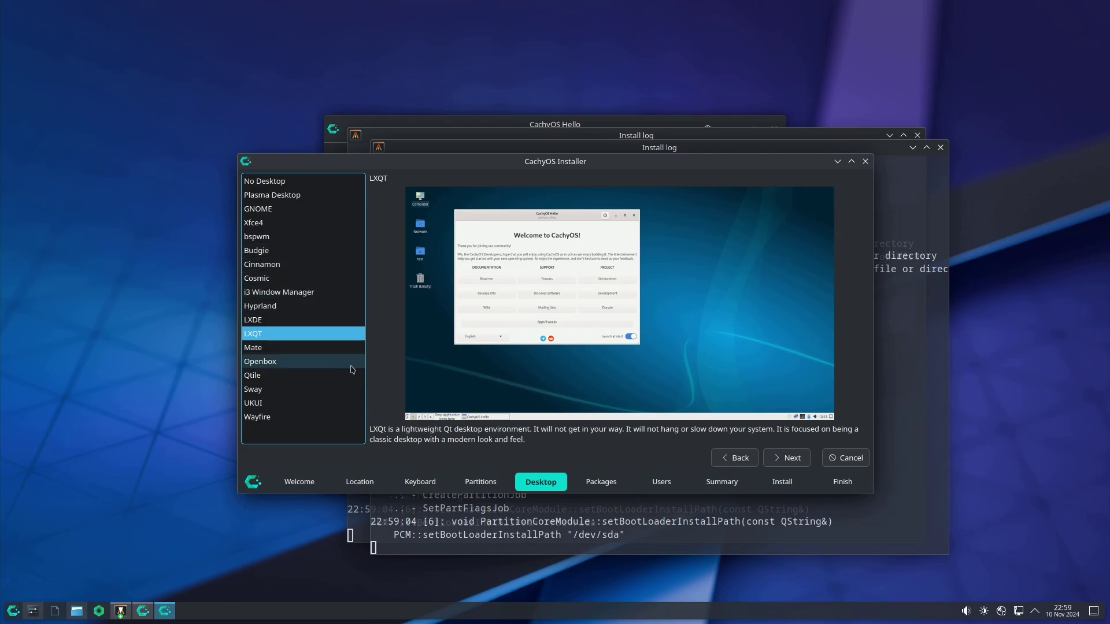
click(280, 348)
key(Down)
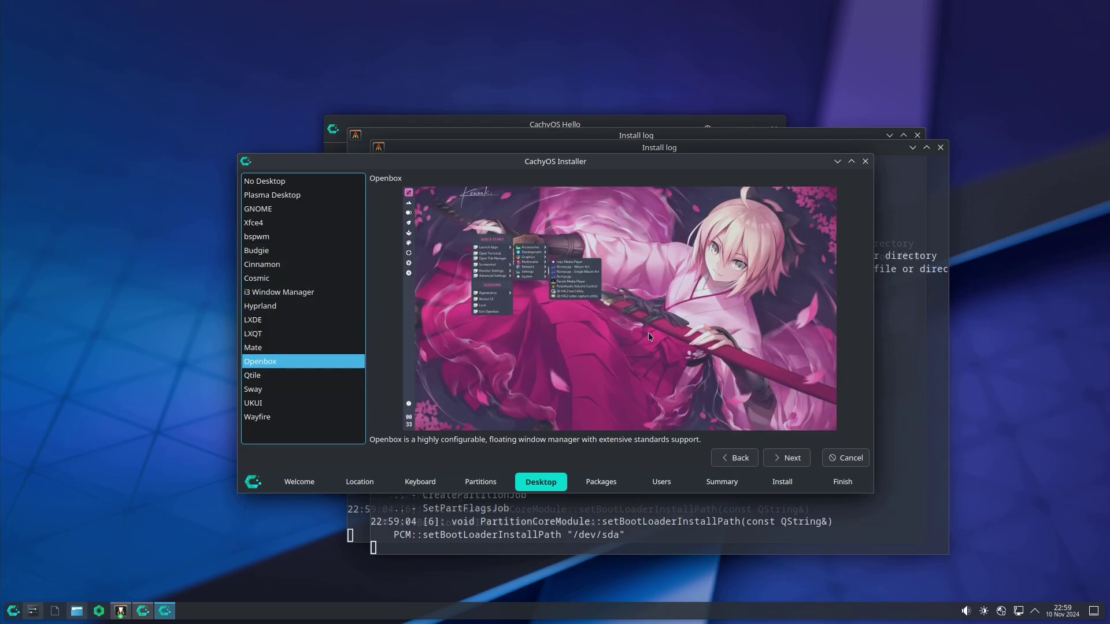
click(347, 375)
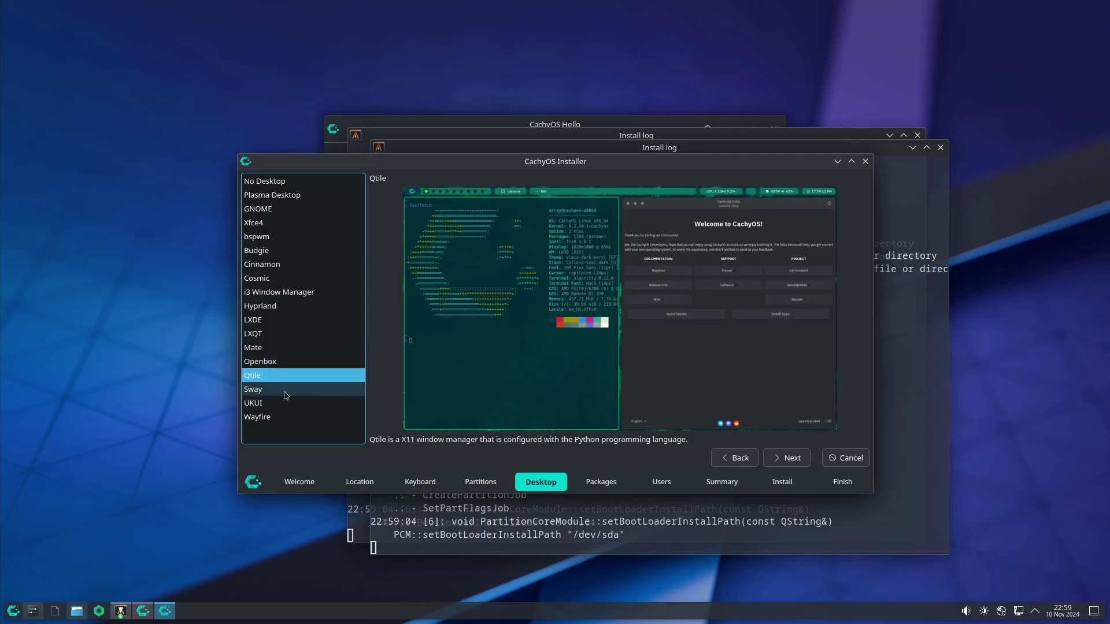
key(Down)
key(Down)
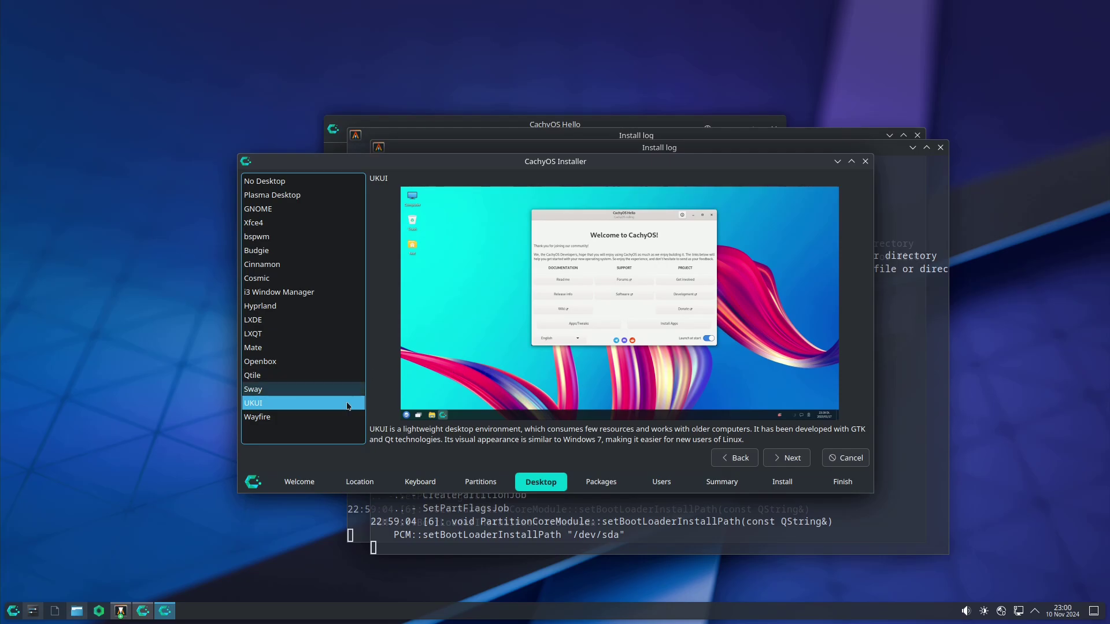
click(310, 424)
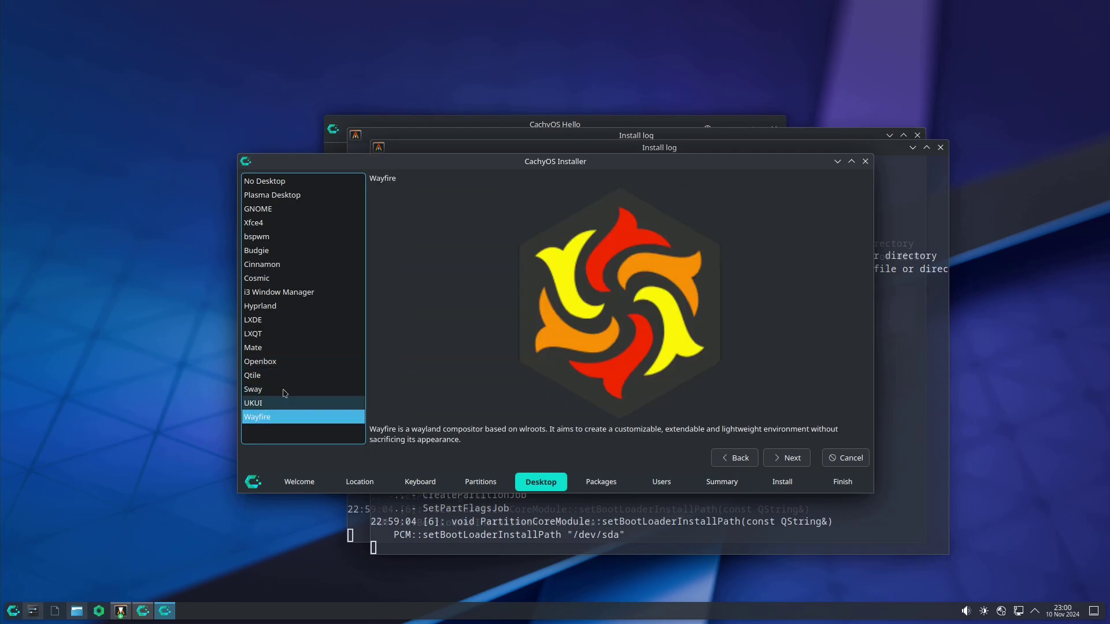
click(287, 199)
- Scroll through the Additional packages list, then cancel the installation with Yes
click(787, 458)
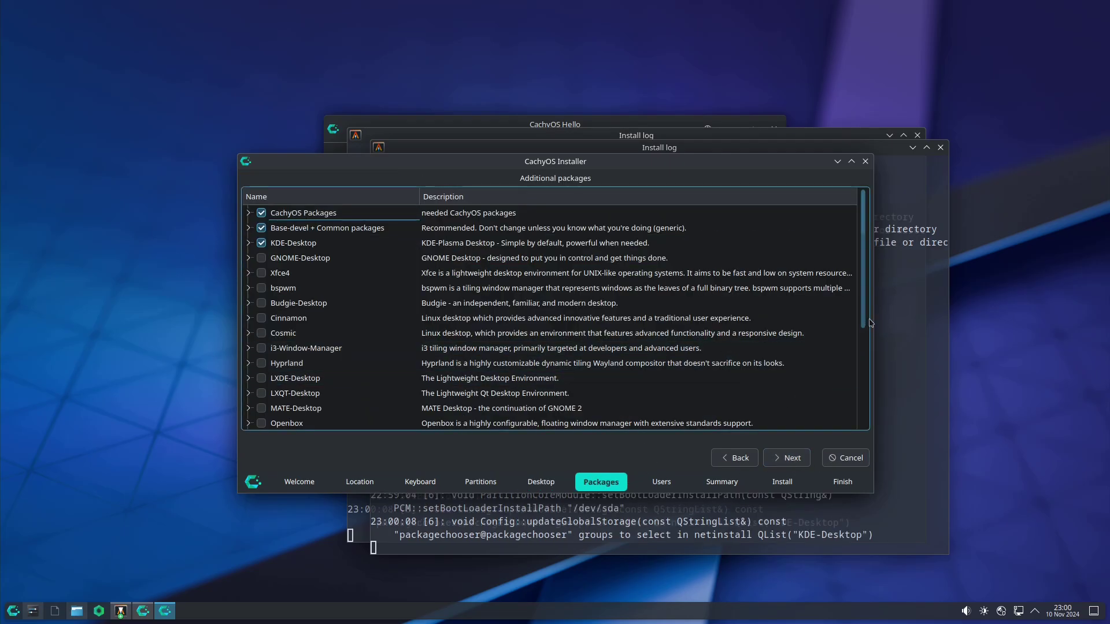
drag(864, 315, 874, 420)
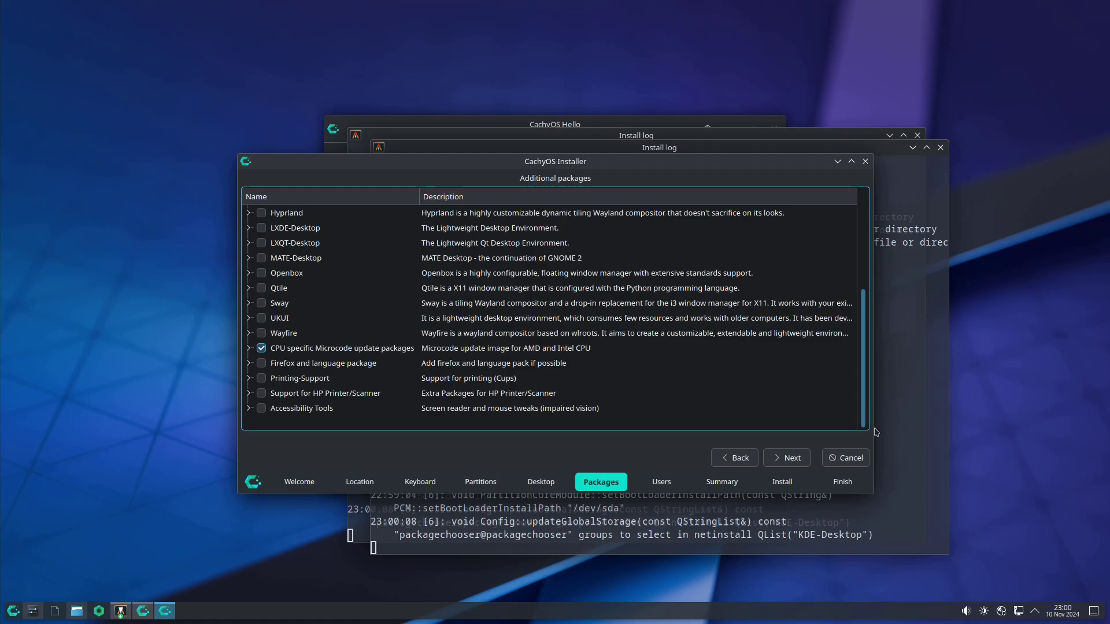
scroll(850, 422, up, 4)
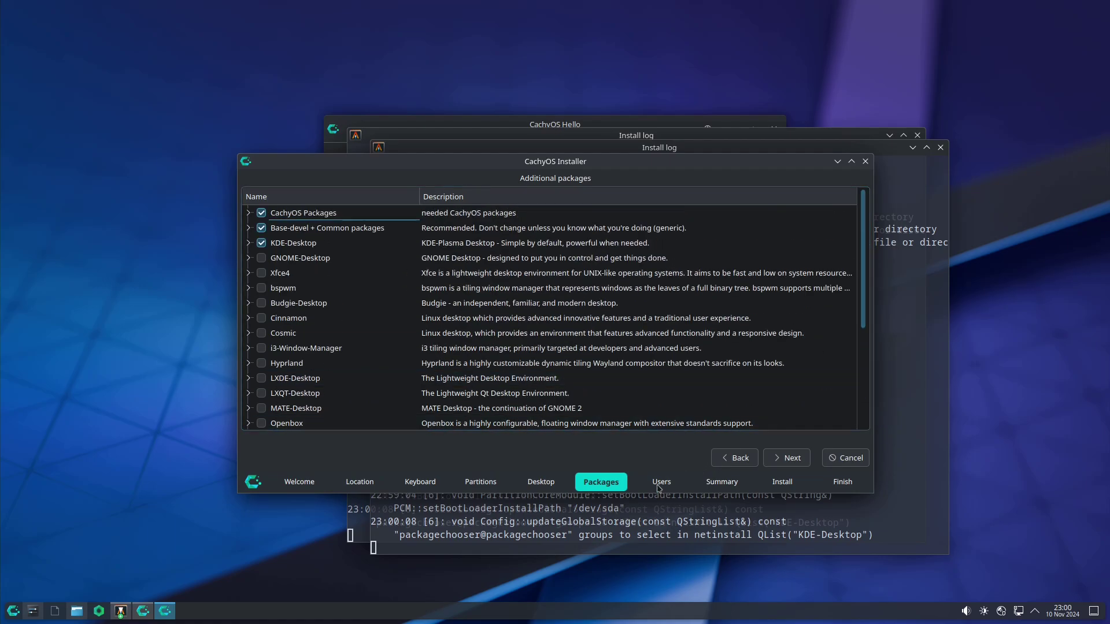
click(836, 457)
click(595, 337)
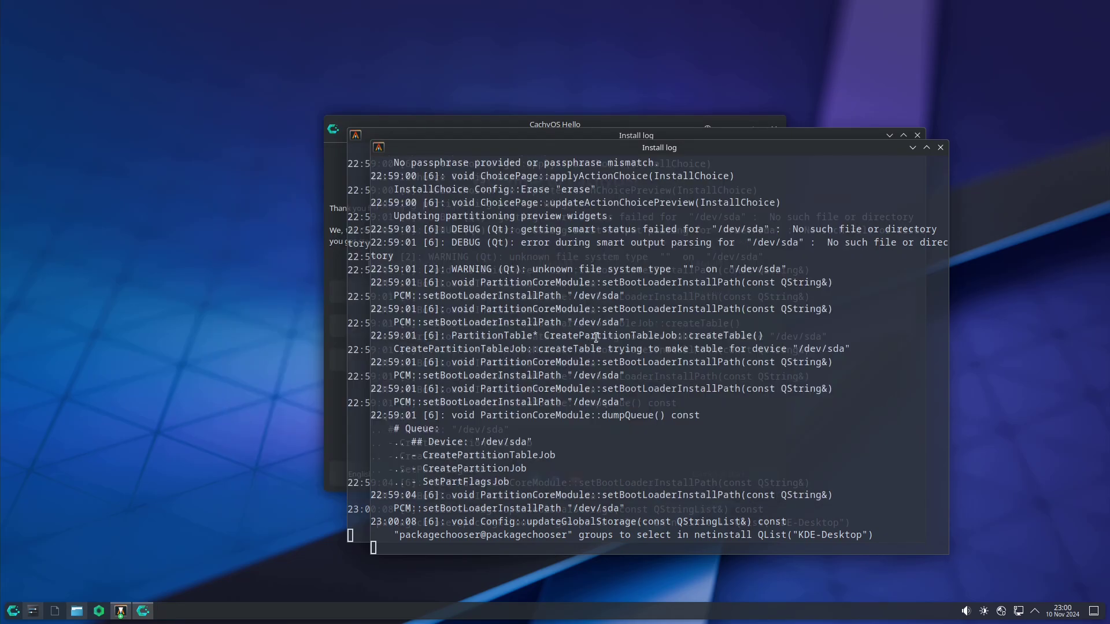
- Close both install log windows and CachyOS Hello, including the log left in the taskbar
click(940, 148)
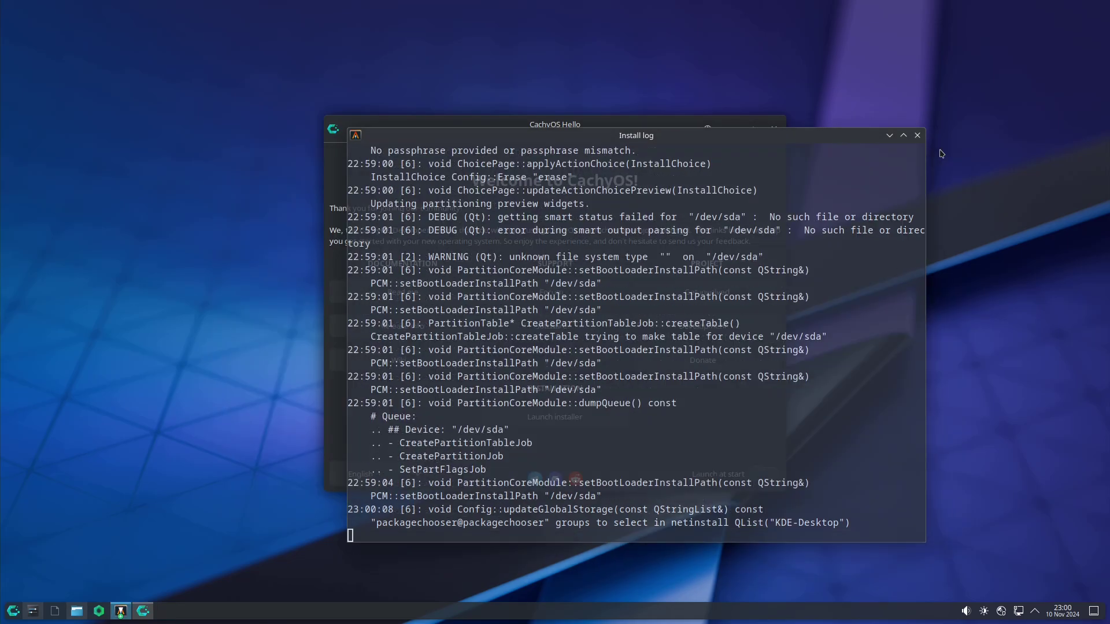
click(917, 136)
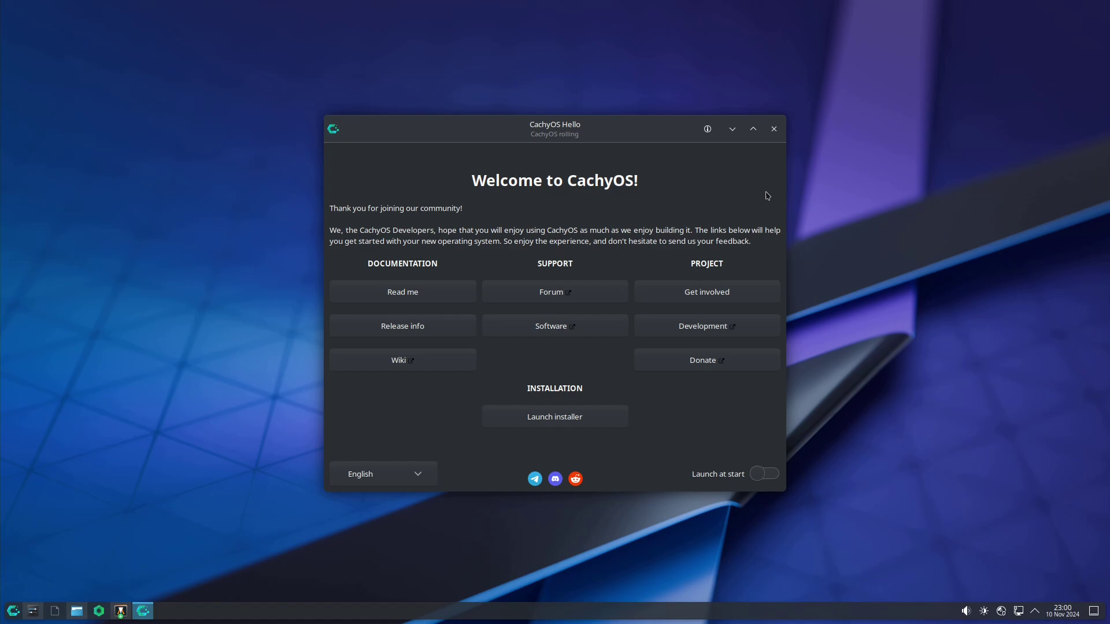
click(775, 130)
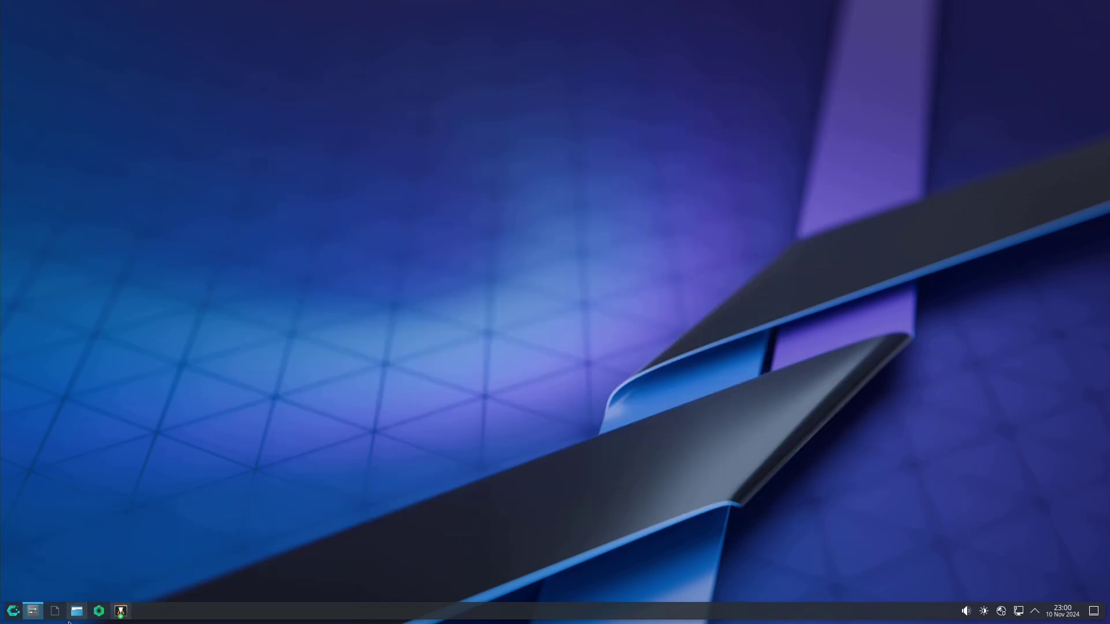
click(120, 611)
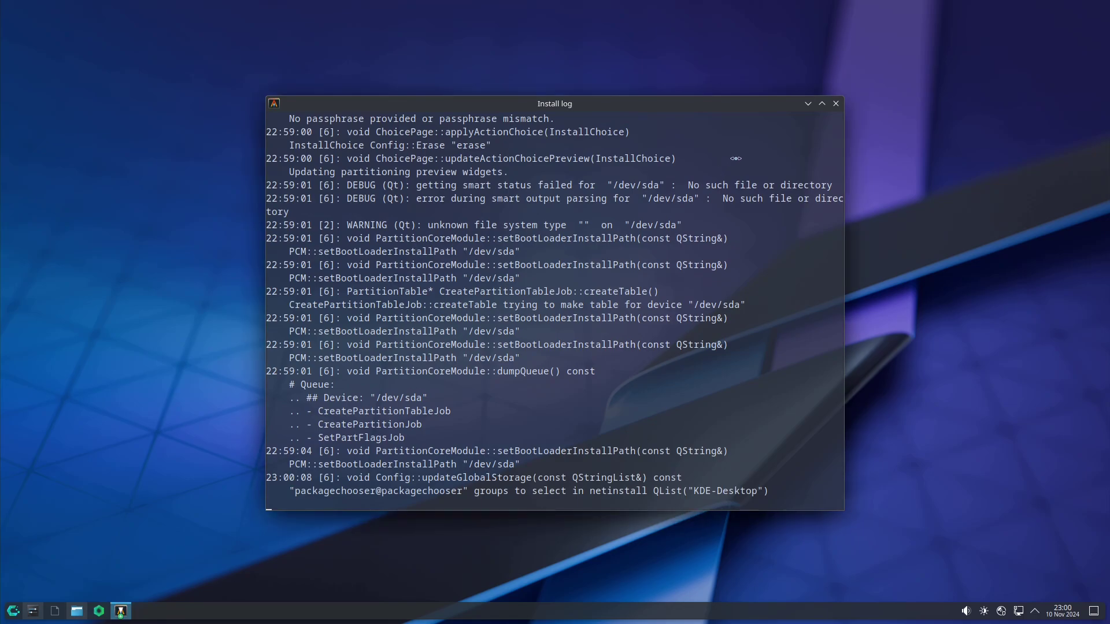
click(836, 103)
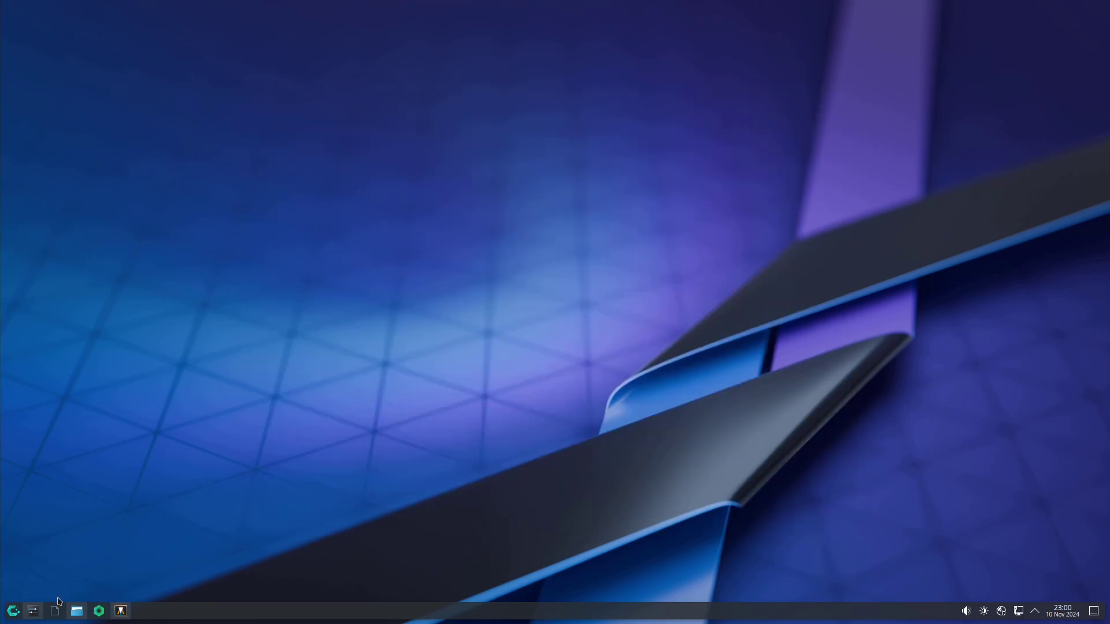
- Maximize System Settings, open the Wallpaper page showing Nexus, and browse the images_dark folder
click(25, 620)
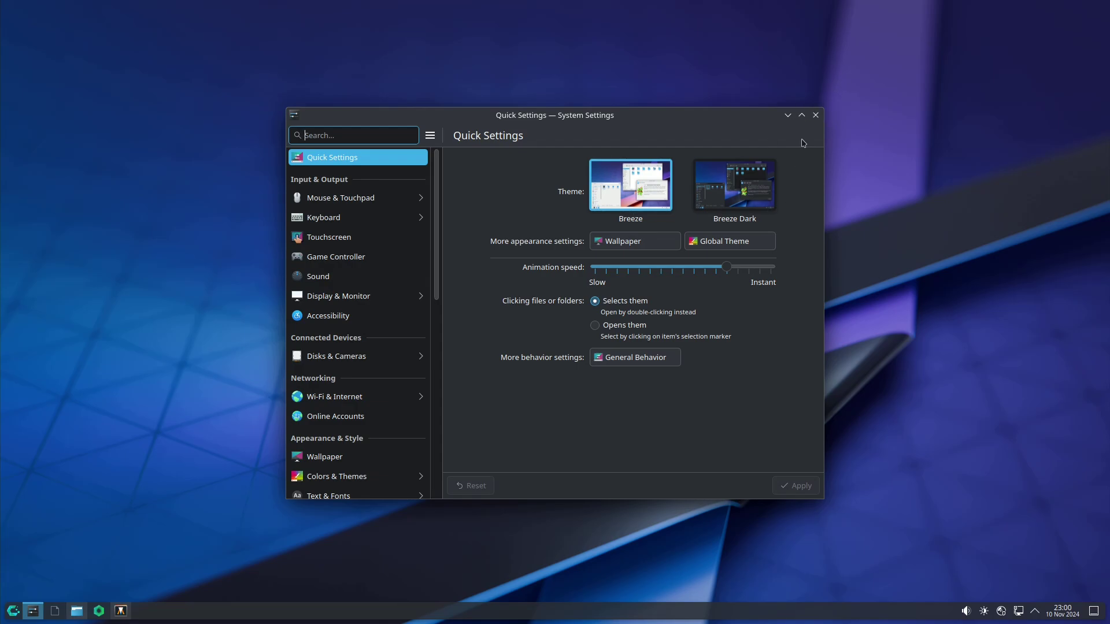
click(802, 115)
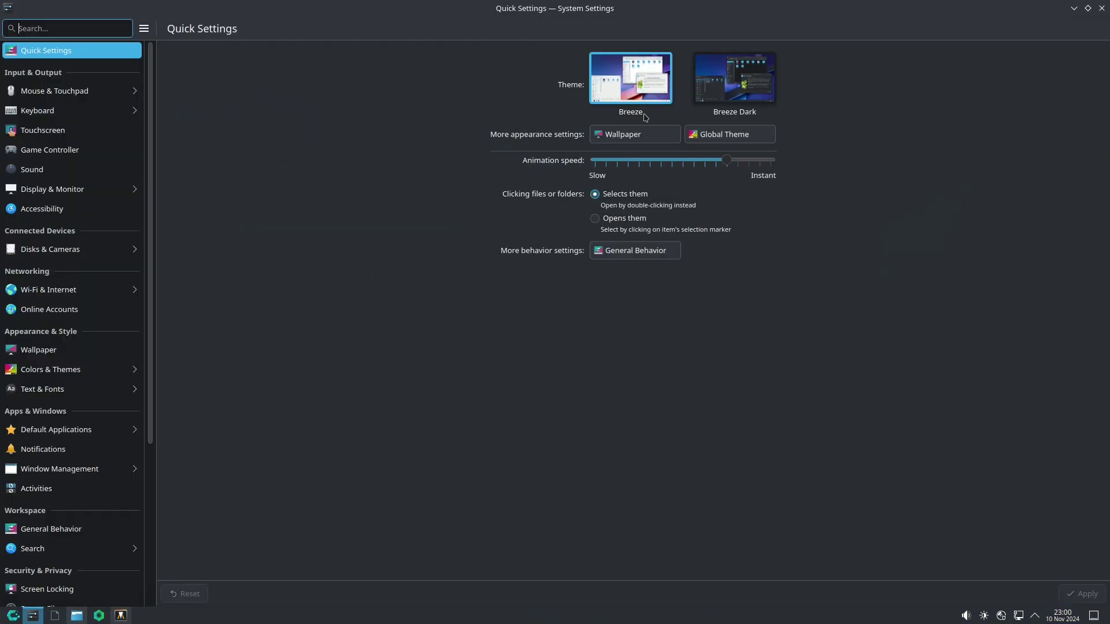
click(619, 139)
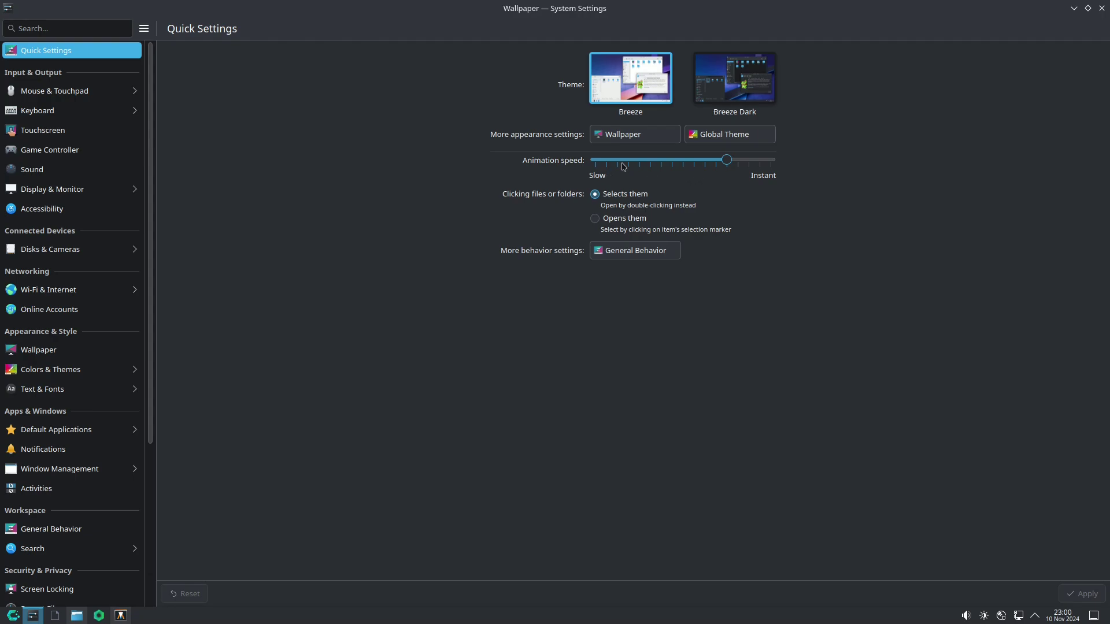
click(275, 174)
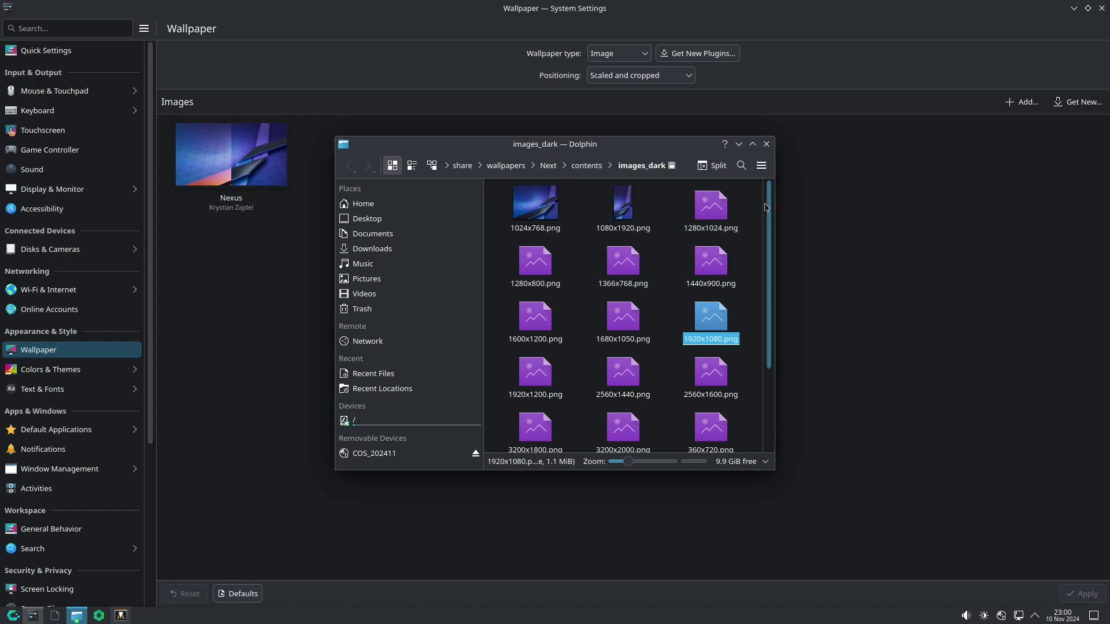
- Scroll through the images_dark wallpaper folder to view its thumbnails
scroll(752, 289, down, 2)
scroll(752, 347, up, 1)
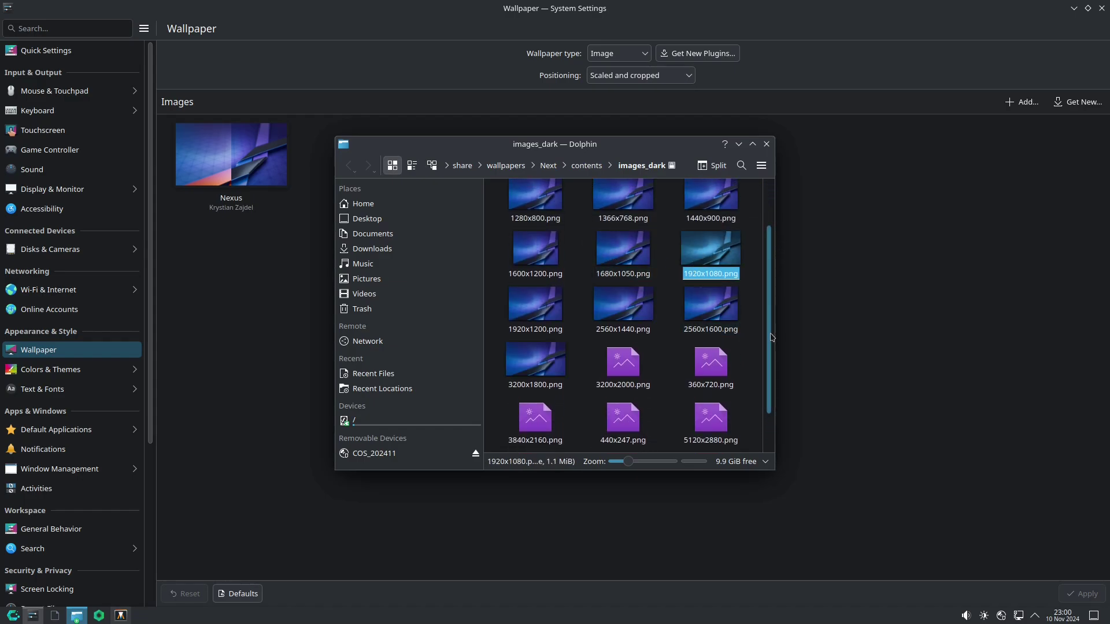
scroll(757, 370, down, 1)
scroll(763, 451, down, 1)
- View Dolphin's About information (version 24.08.3), dismiss it, and close Dolphin
click(761, 166)
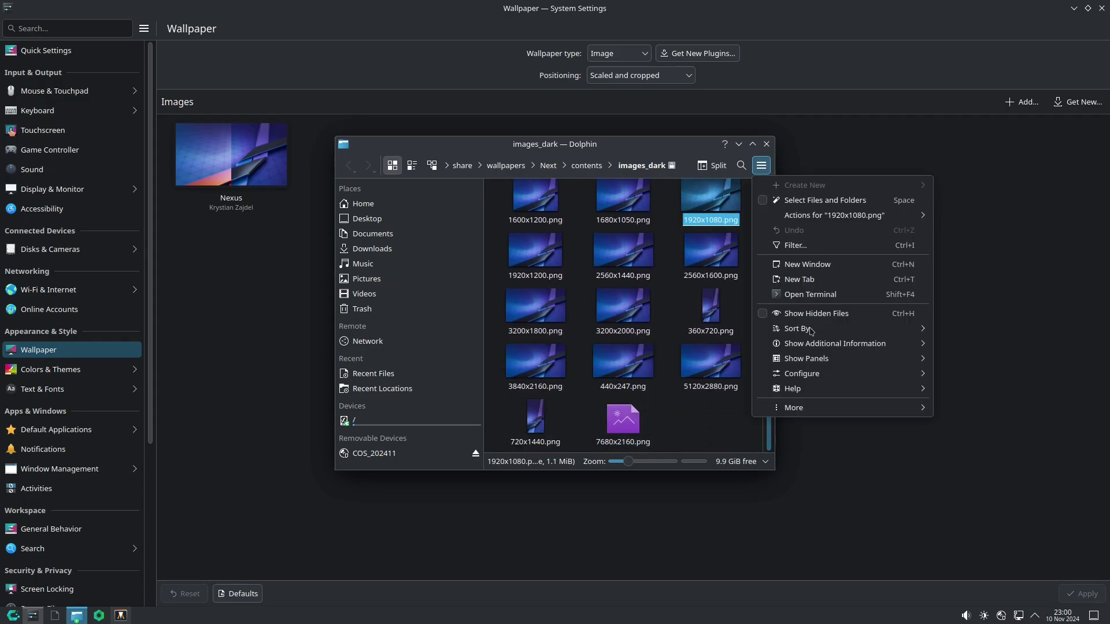
mouse_move(811, 392)
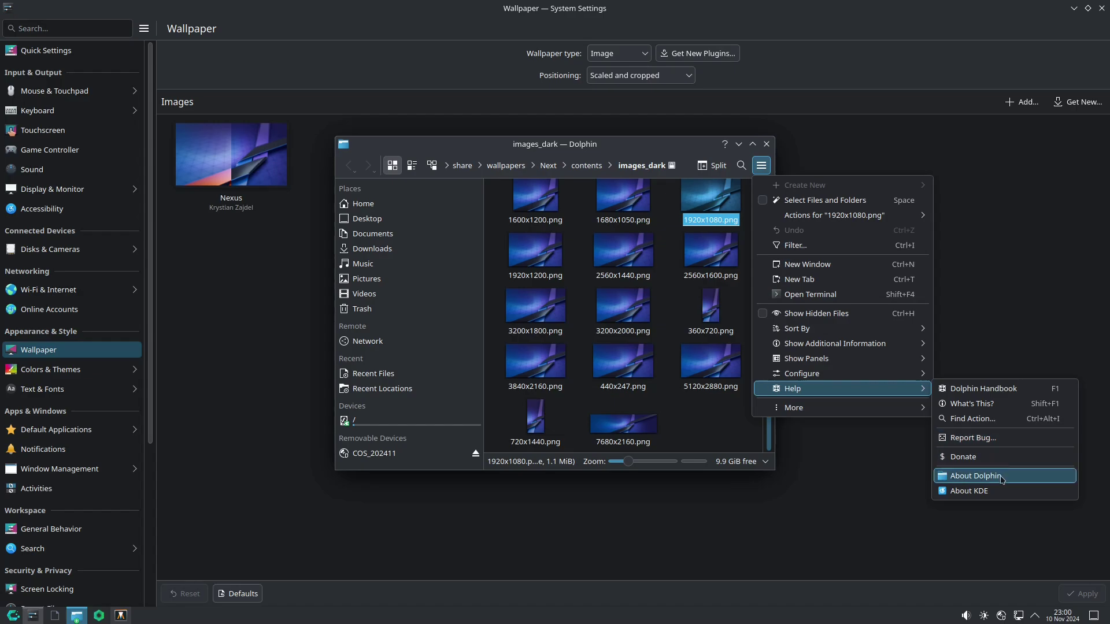
click(977, 476)
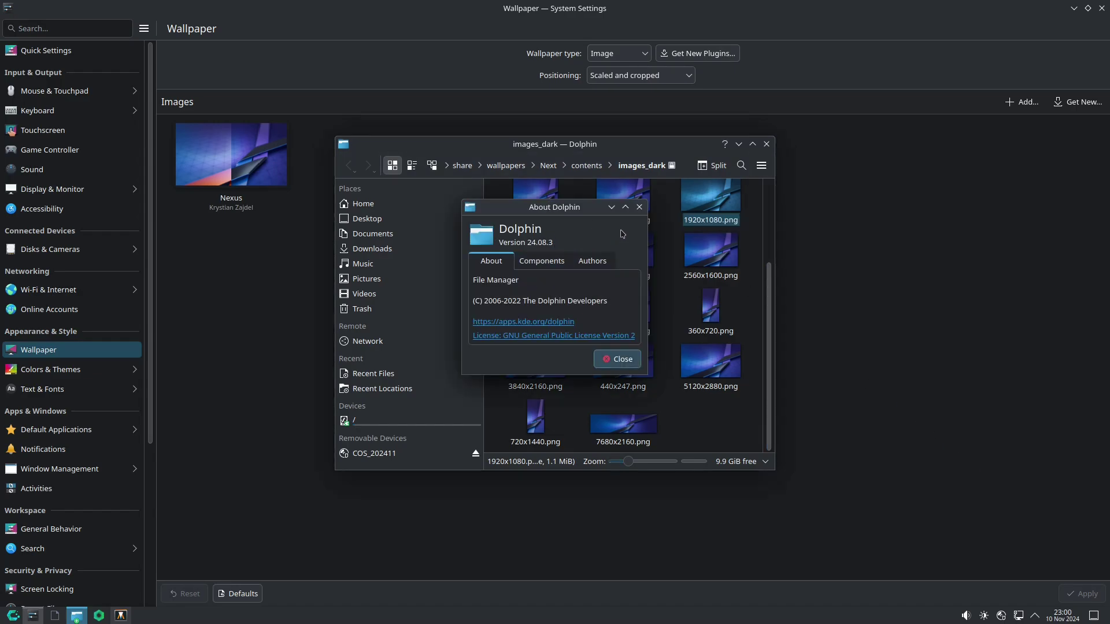
click(639, 207)
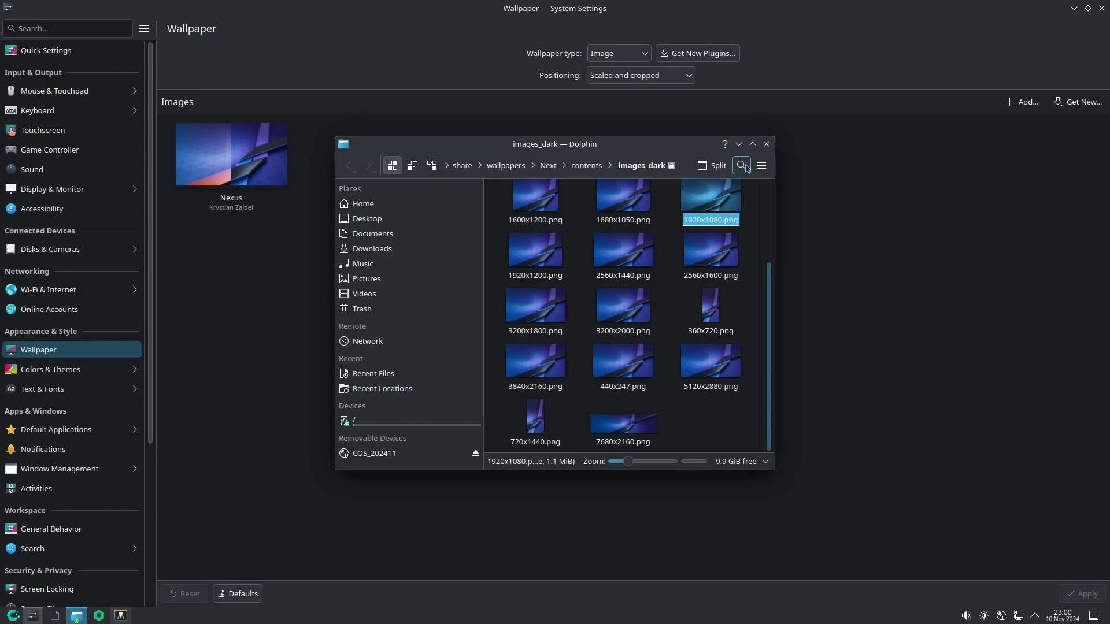
click(767, 144)
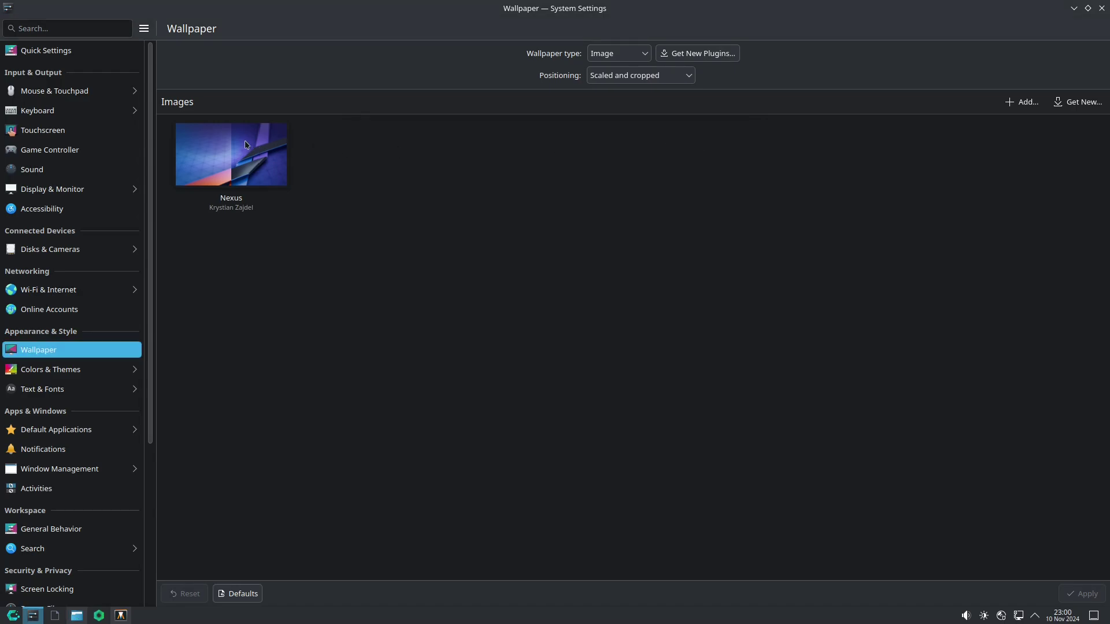
- Look at the Keyboard, Game Controller and Display (1920x1080, 60 Hz, 100%) pages, then close System Settings
click(59, 114)
click(64, 148)
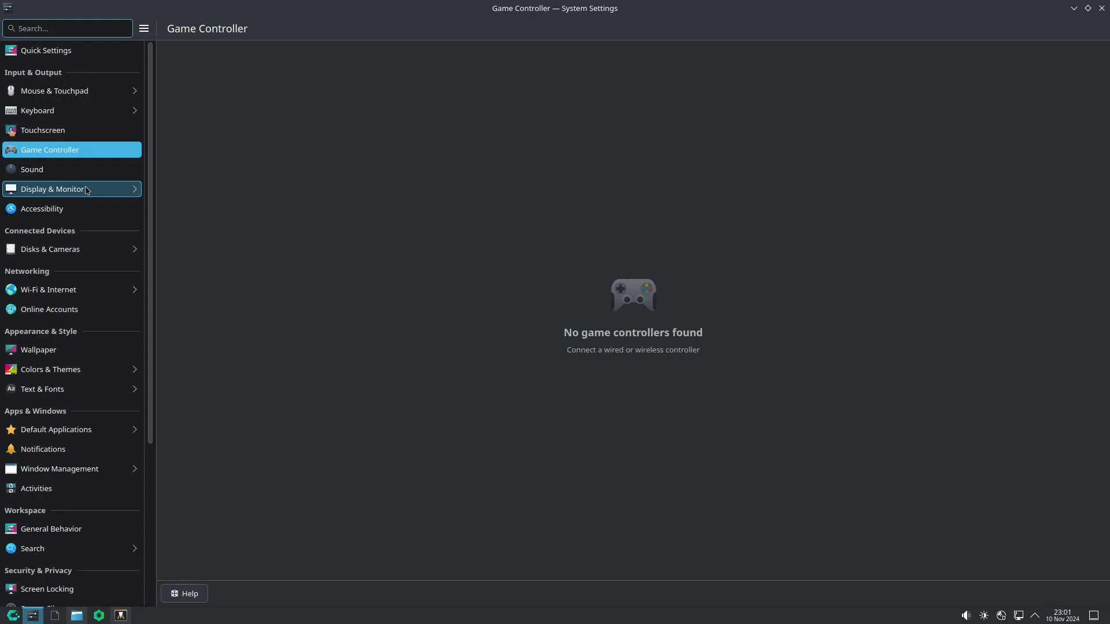
click(86, 190)
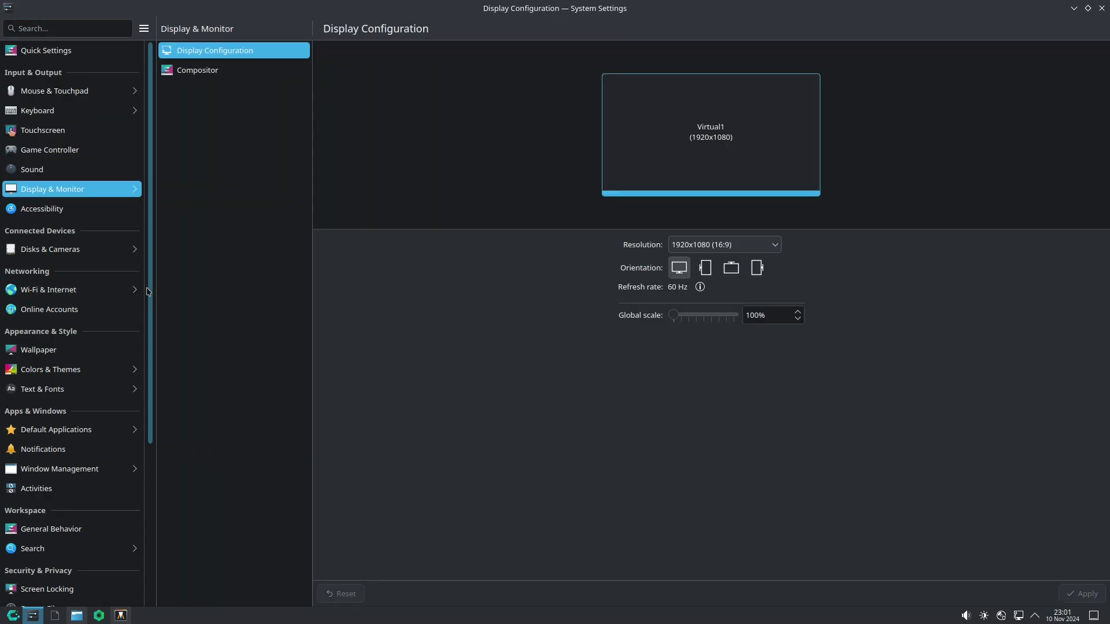
drag(150, 292, 153, 491)
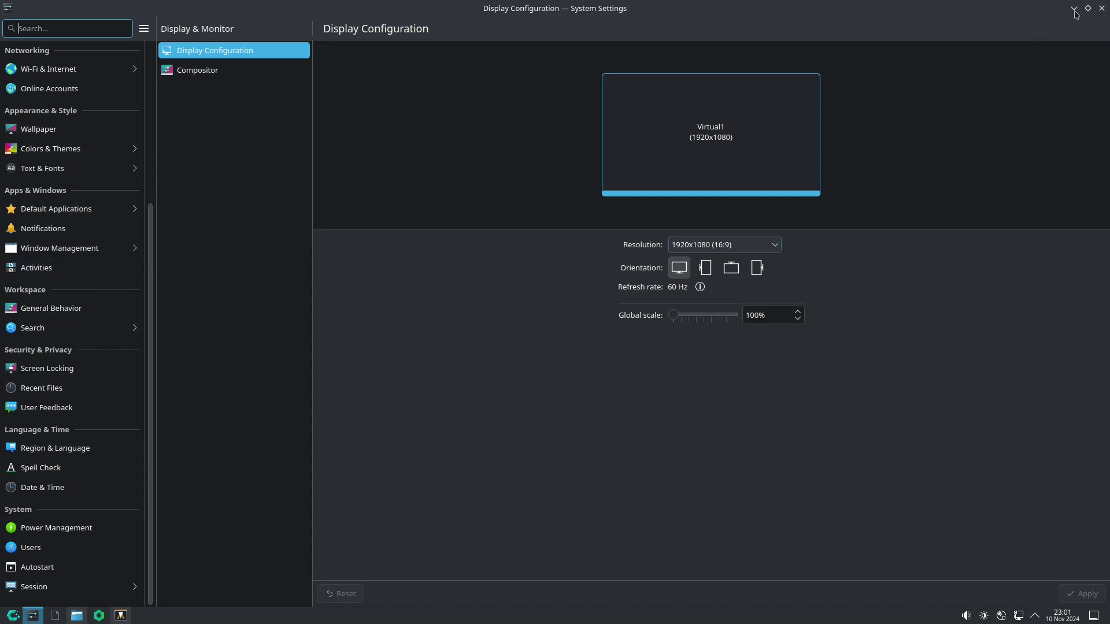
click(1101, 8)
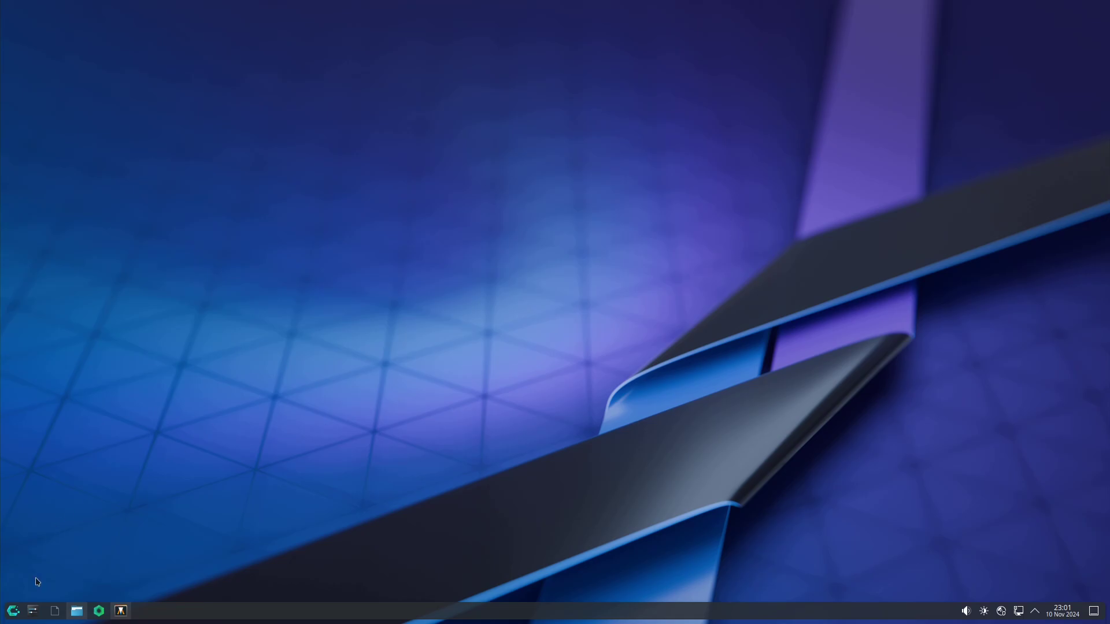
- Log out of the live session from the application launcher's leave options
click(13, 611)
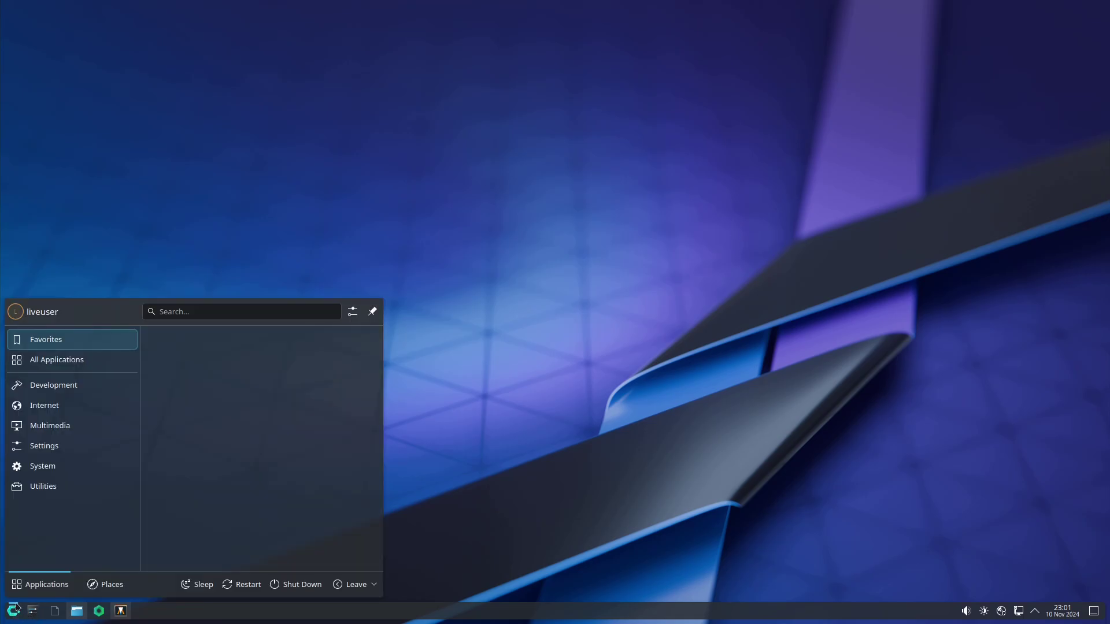
click(375, 585)
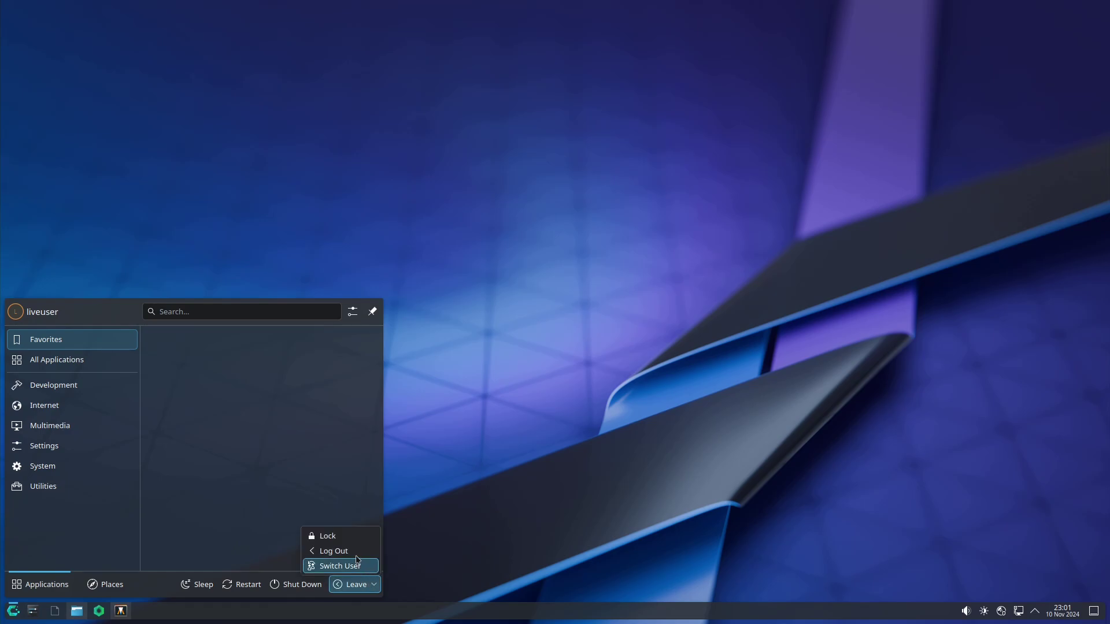
key(Escape)
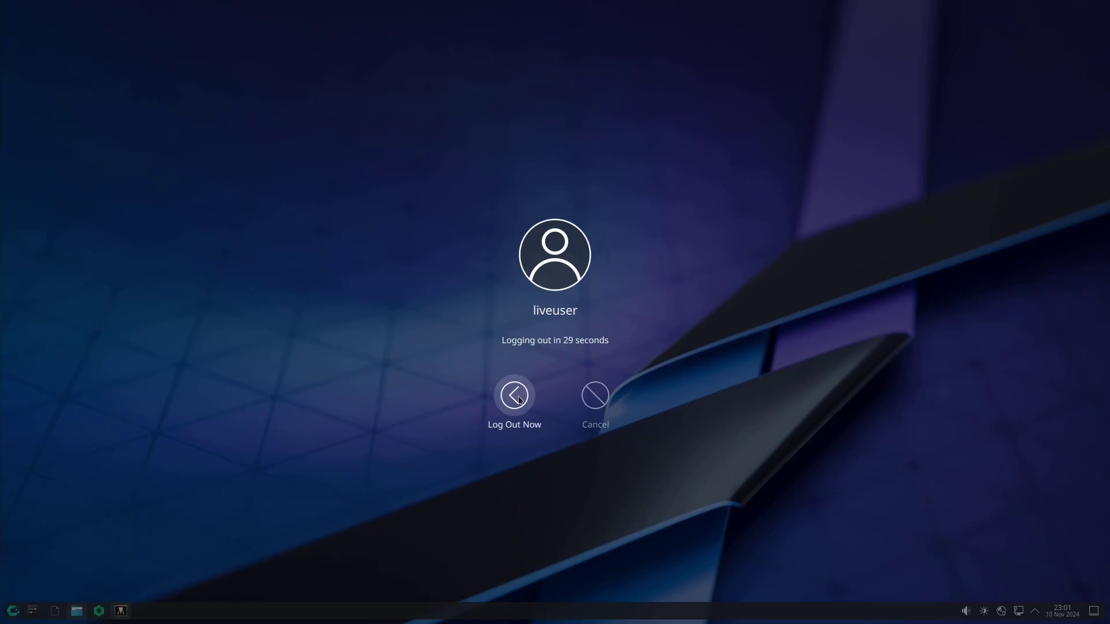
click(515, 396)
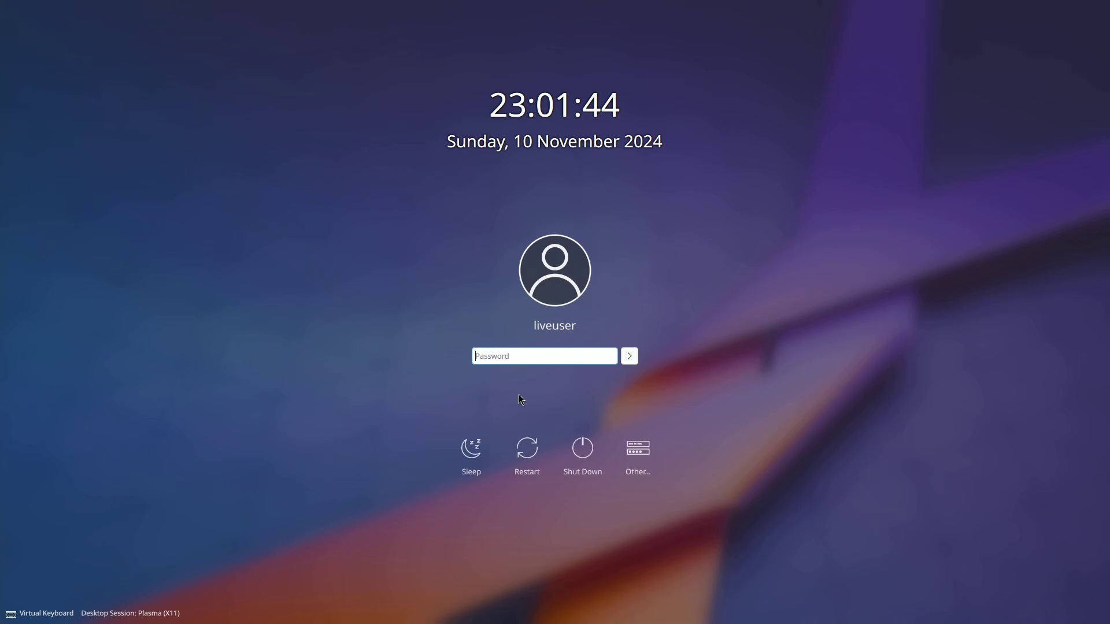
- Choose the Plasma (X11) desktop session on the login screen and log back in
click(165, 613)
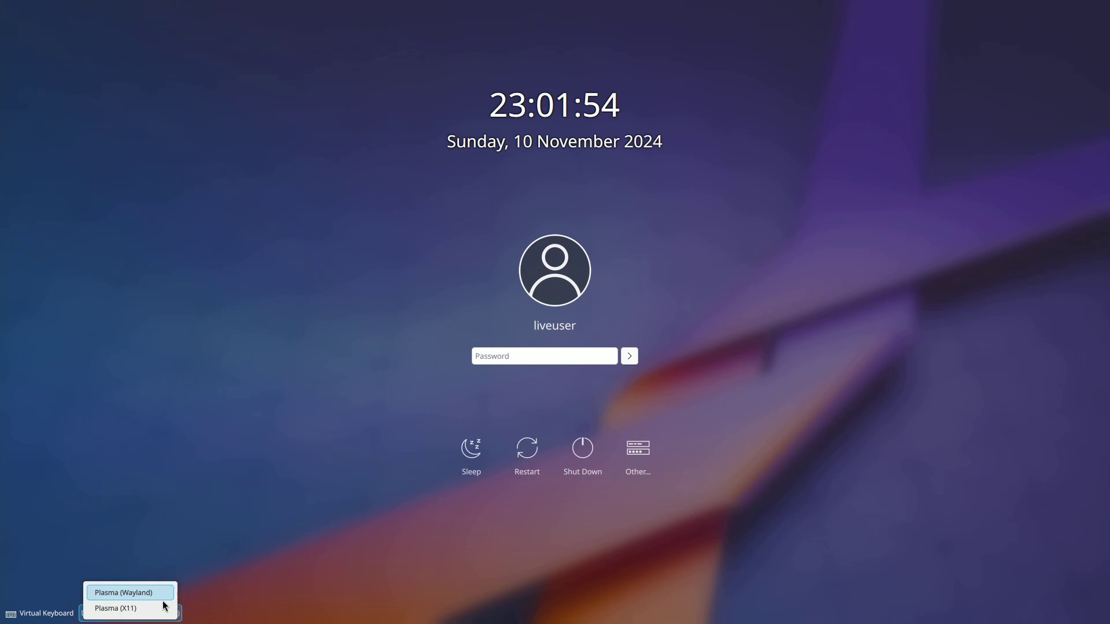
click(151, 608)
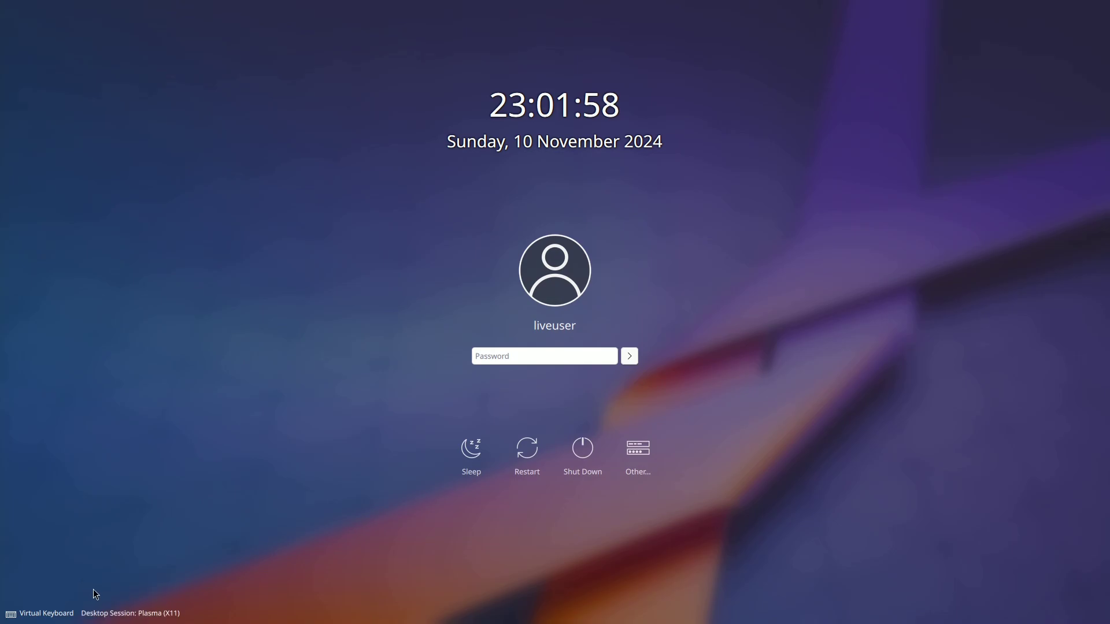
click(632, 359)
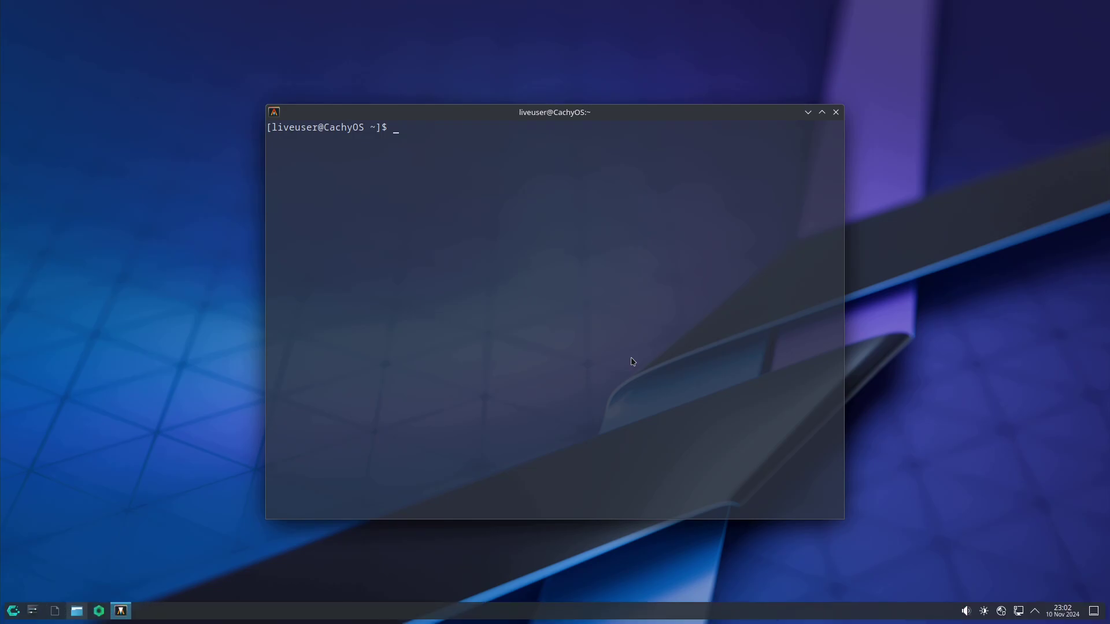
- Close the Konsole window and bring up the application launcher
click(836, 112)
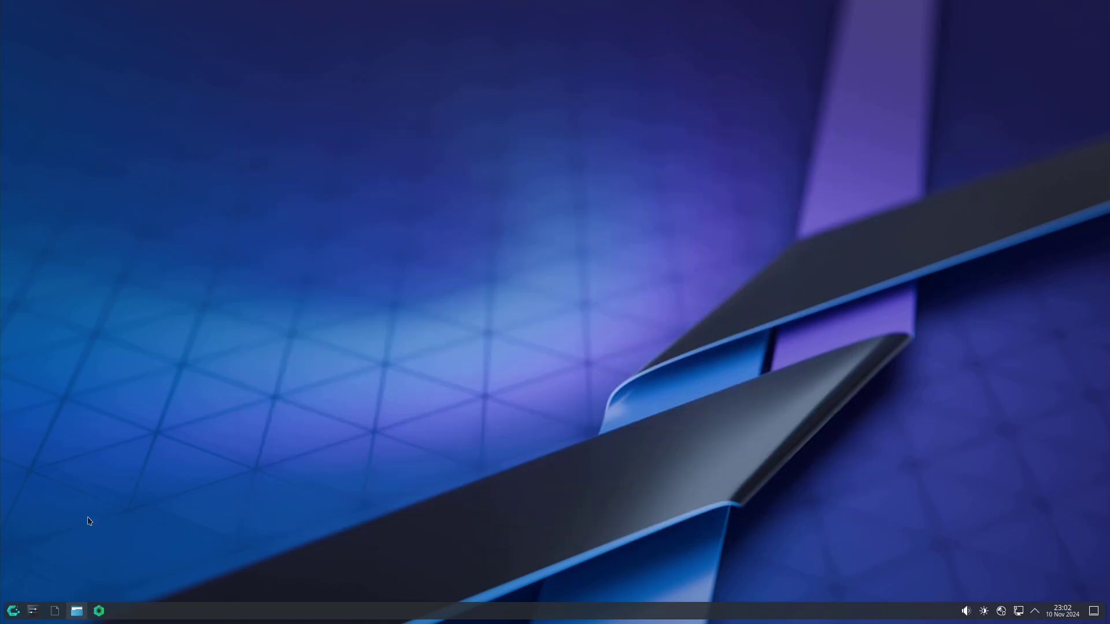
click(13, 611)
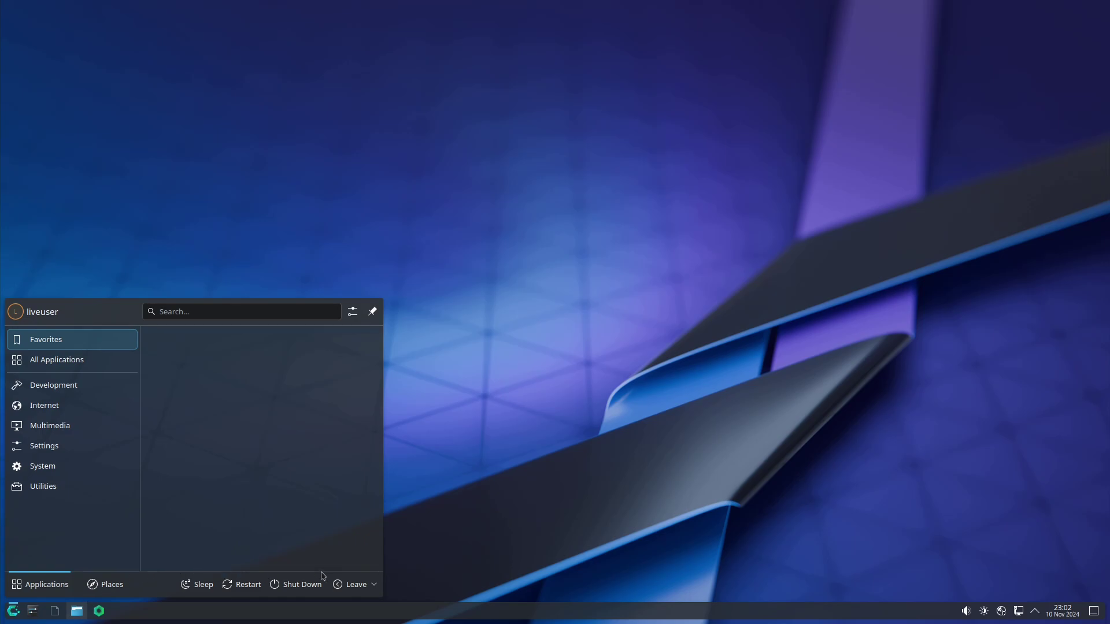